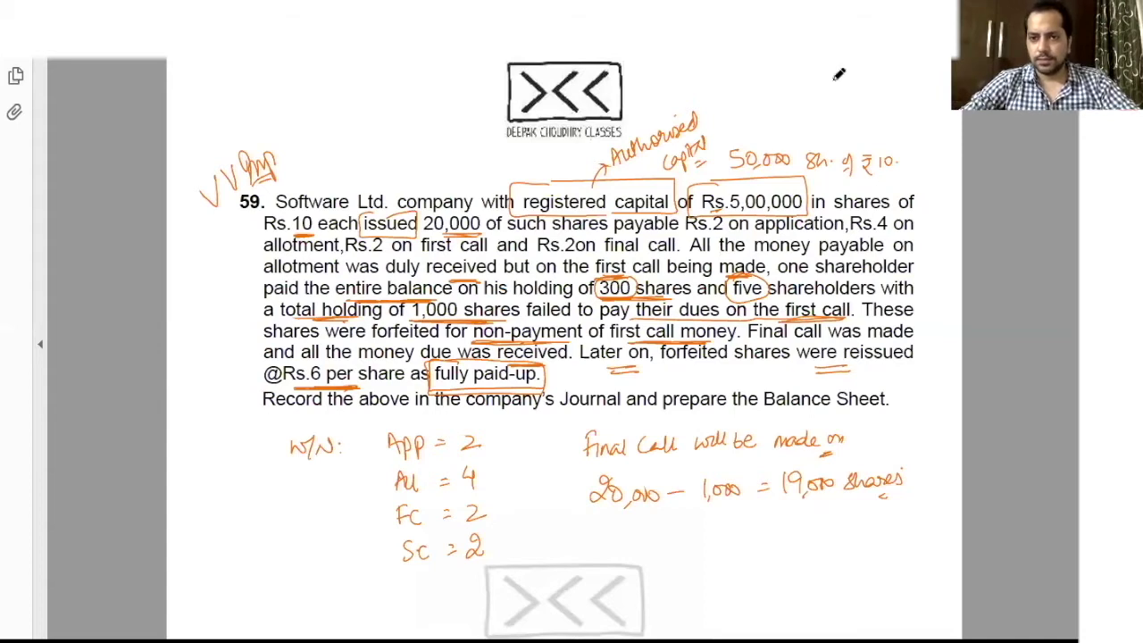
Step: Consult Question 59 in the PDF, switch to the Excel journal, and enter BANK A/C in C14 with ...DR in D14
key(alt+Tab)
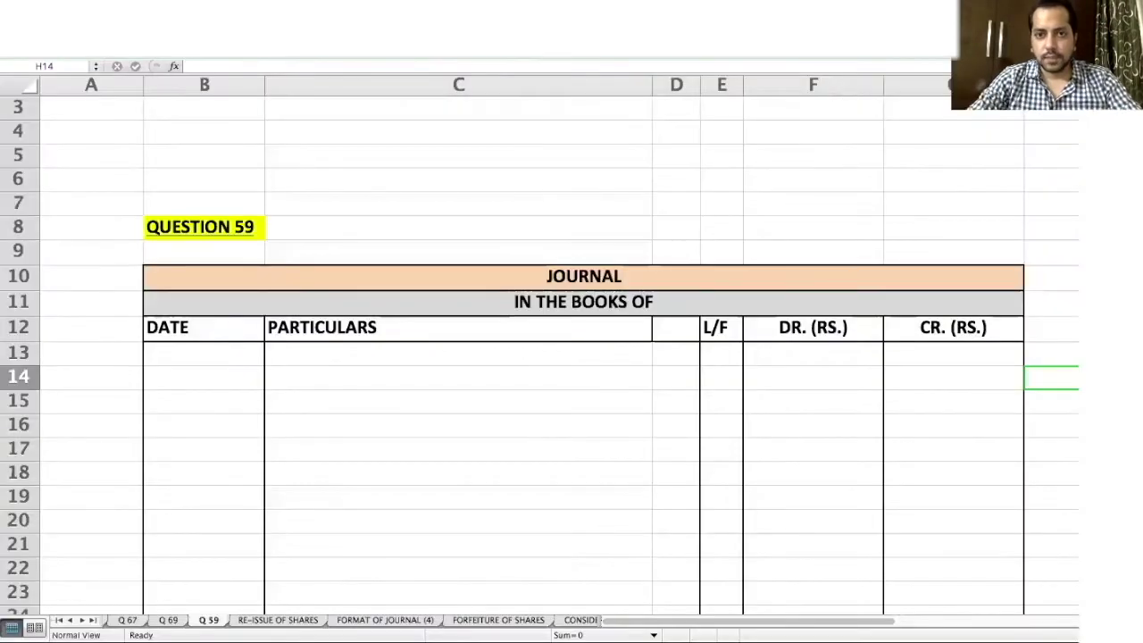
key(alt+Tab)
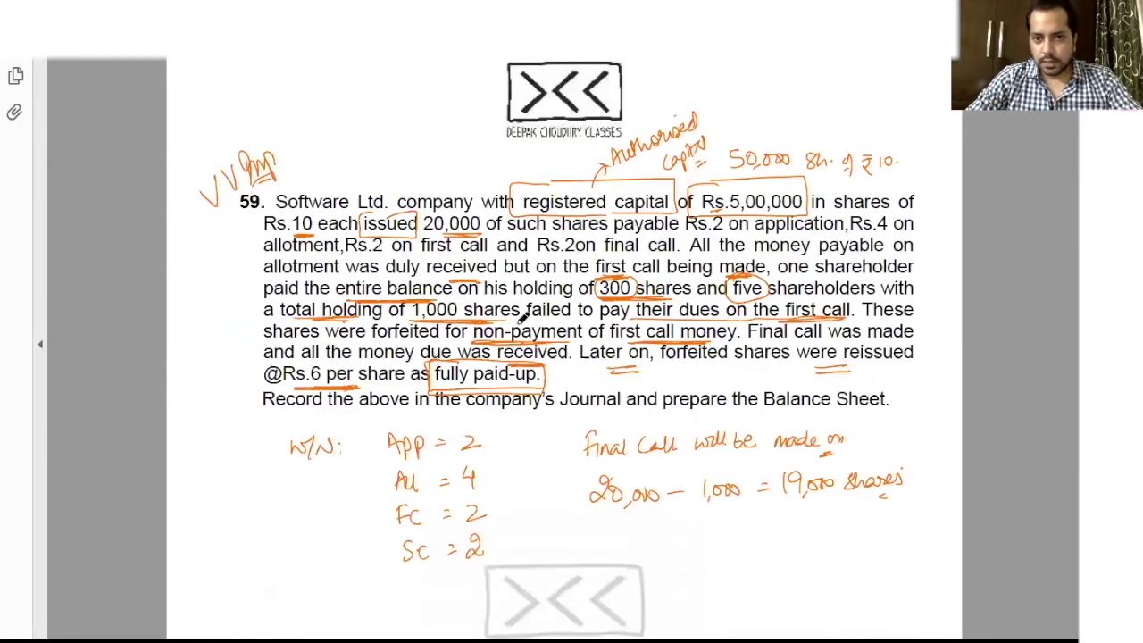
scroll(542, 328, up, 1)
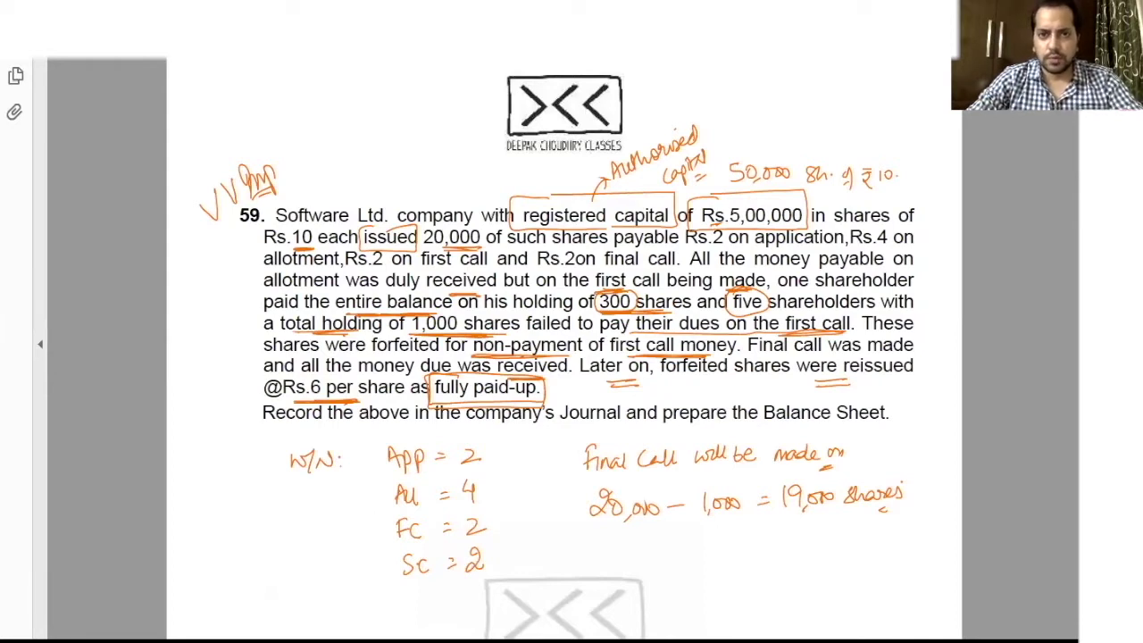
key(super+Tab)
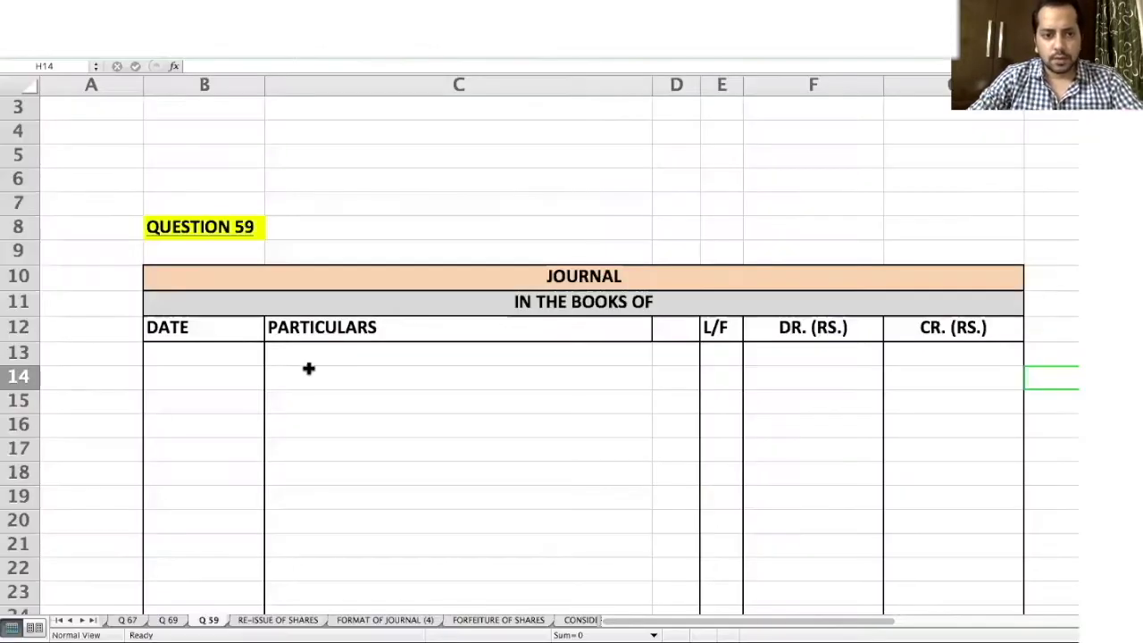
click(292, 379)
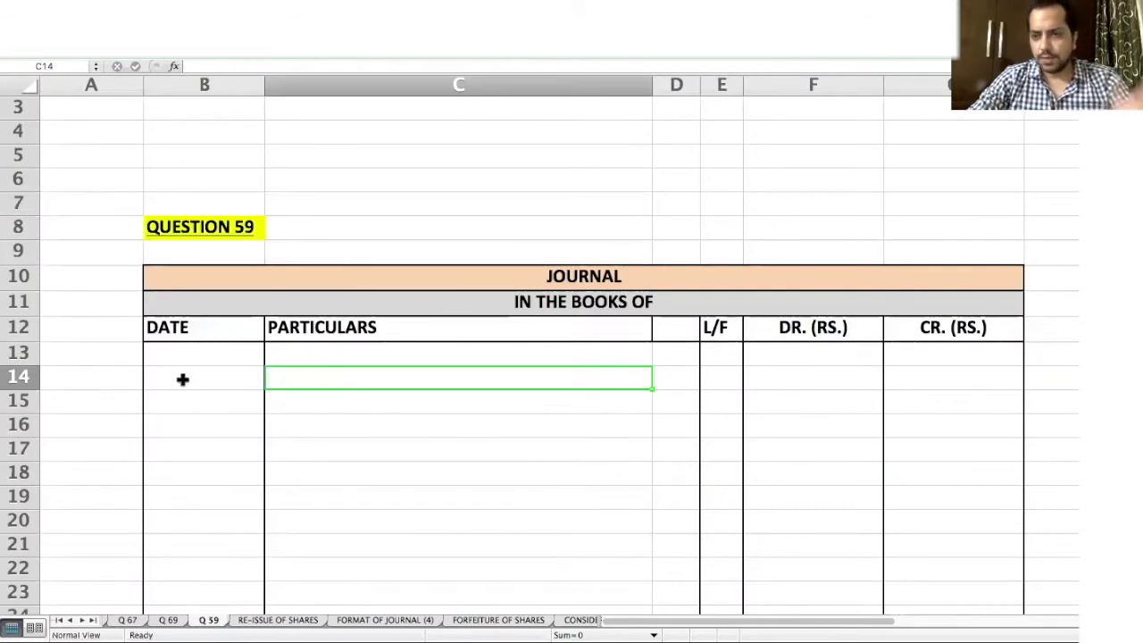
text(V)
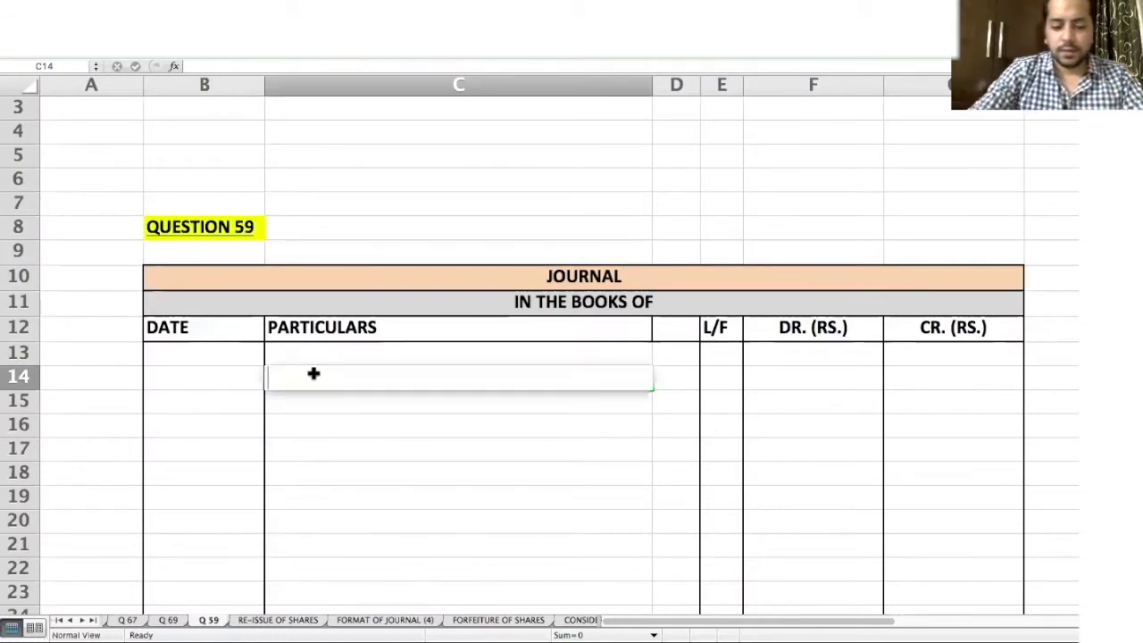
key(BackSpace)
text(BANK A/C)
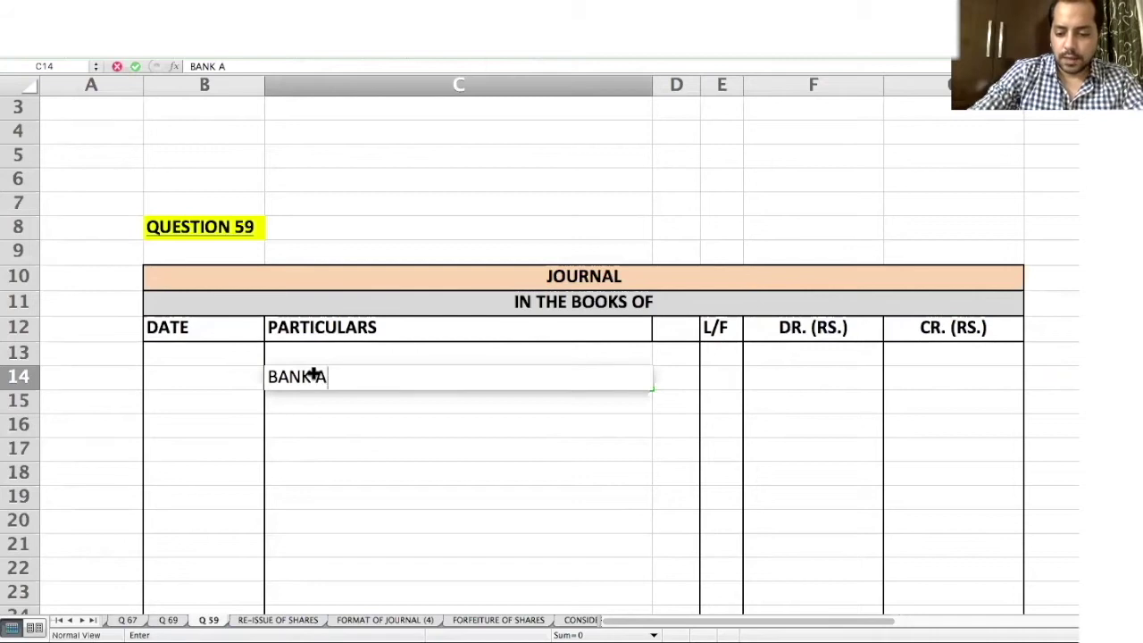
key(Tab)
text(...DR)
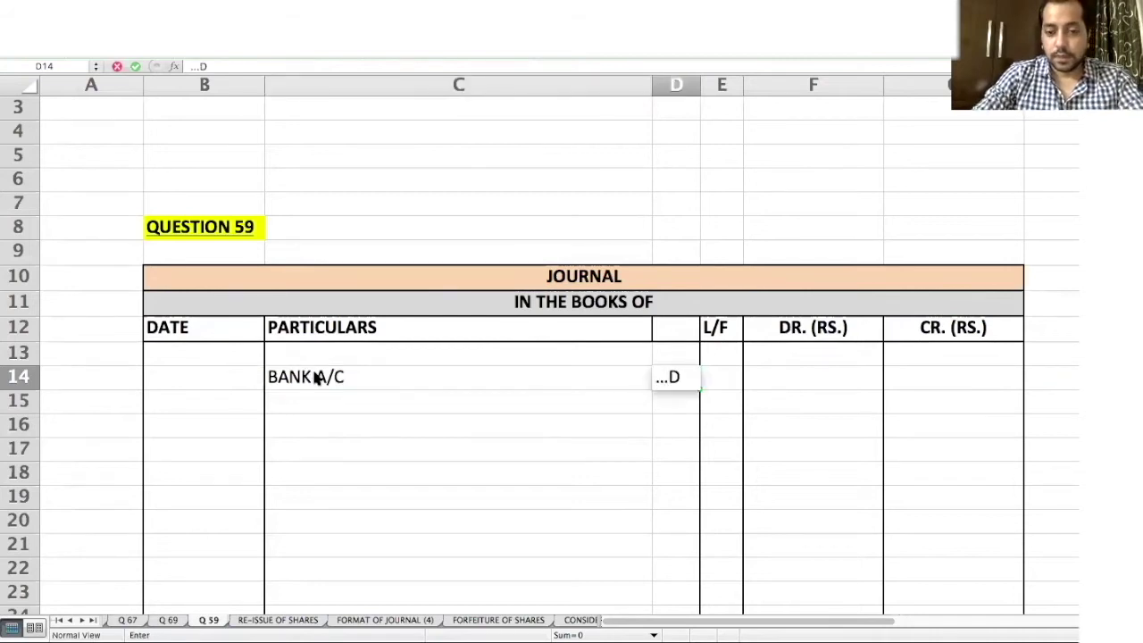
key(Return)
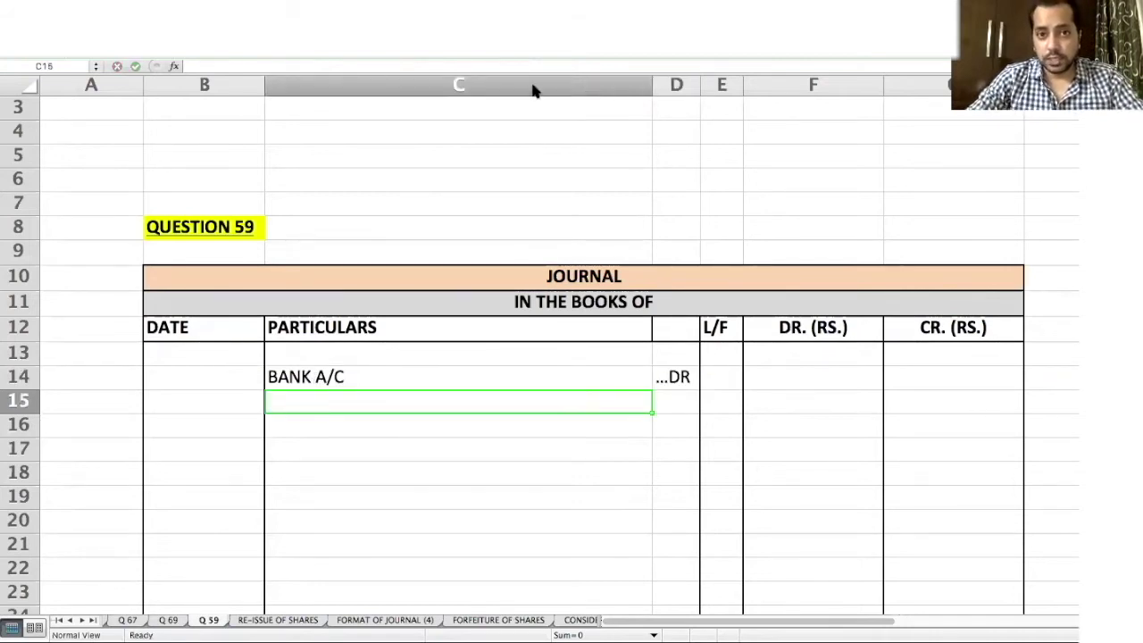
Step: Check the question's PDF again and enter the credit line TO SHARE CAPITAL A/C in C15 of the Excel journal
key(super+Tab)
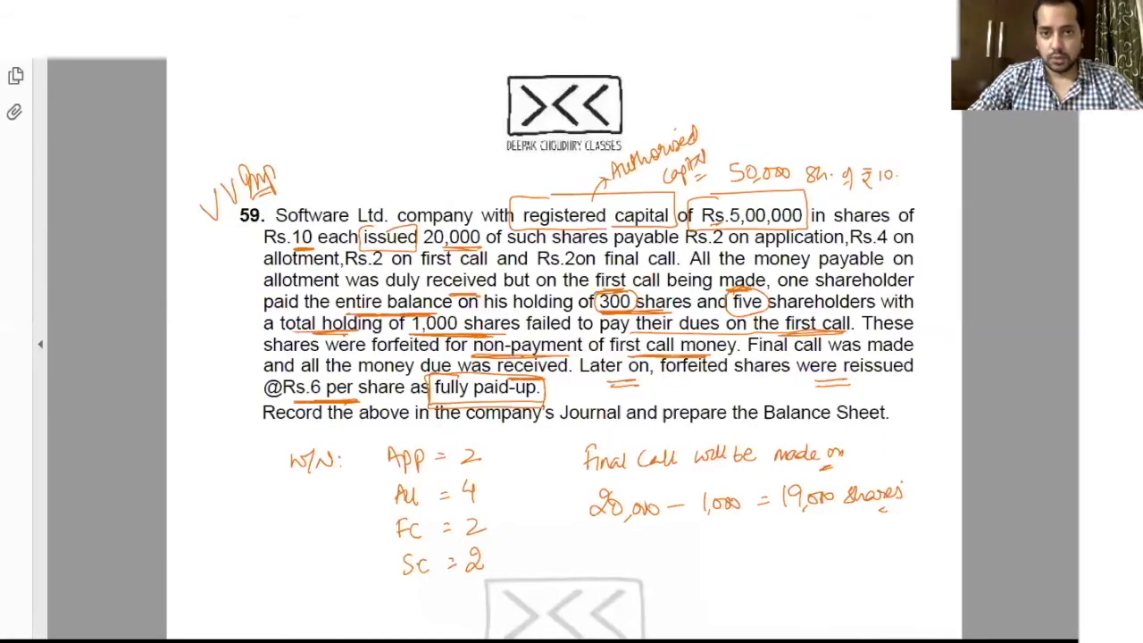
key(super+Tab)
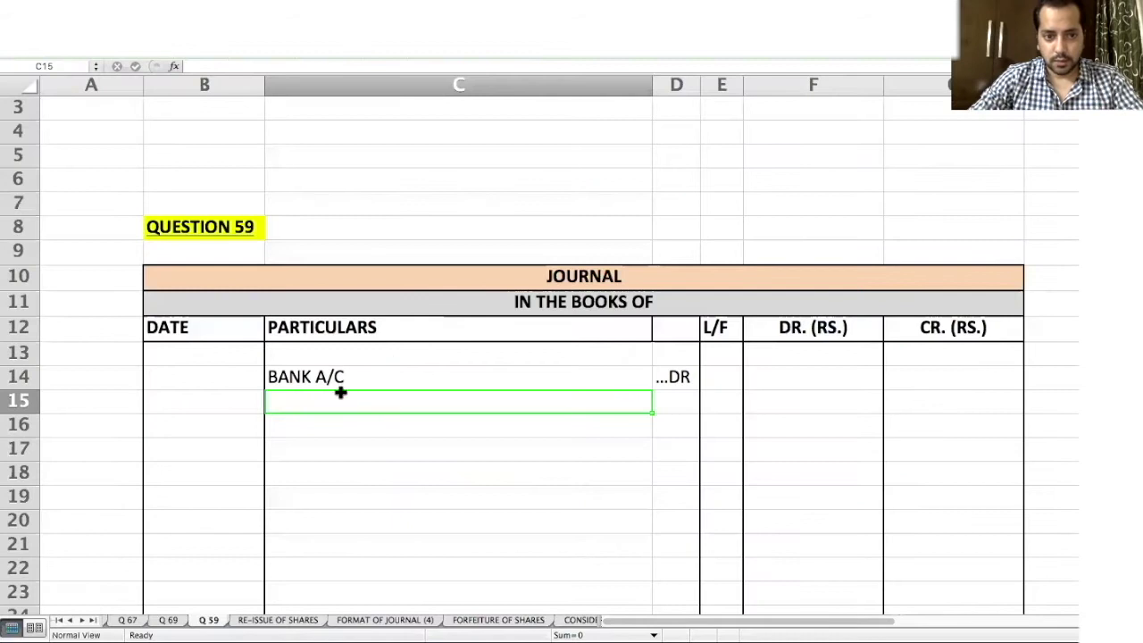
text(TO S)
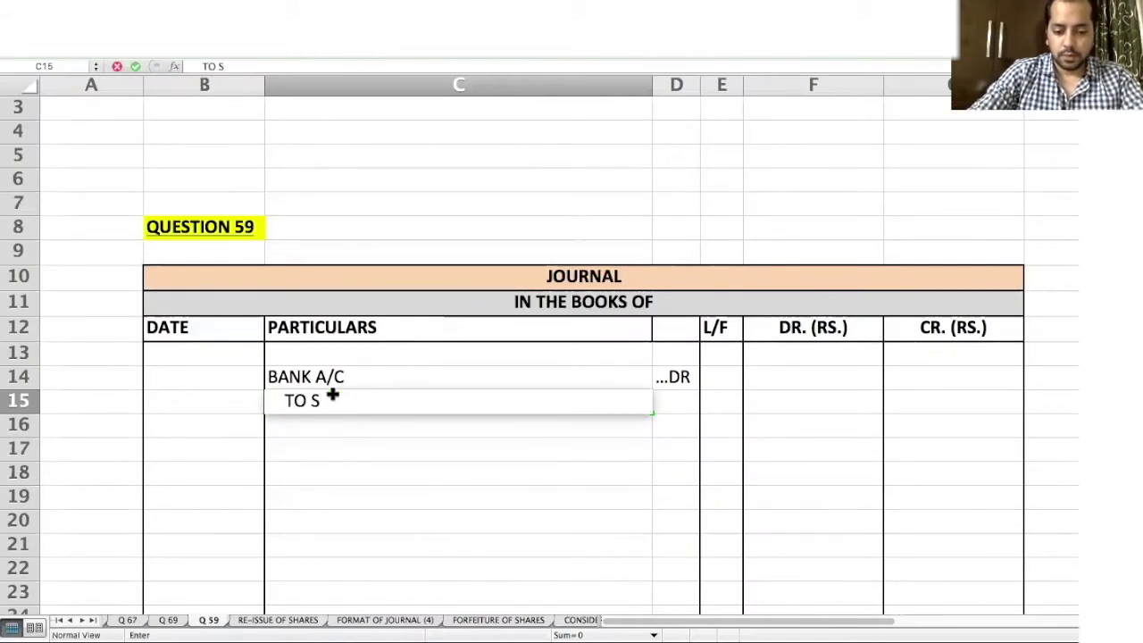
text(HARE CAPITAL A/C)
key(Tab)
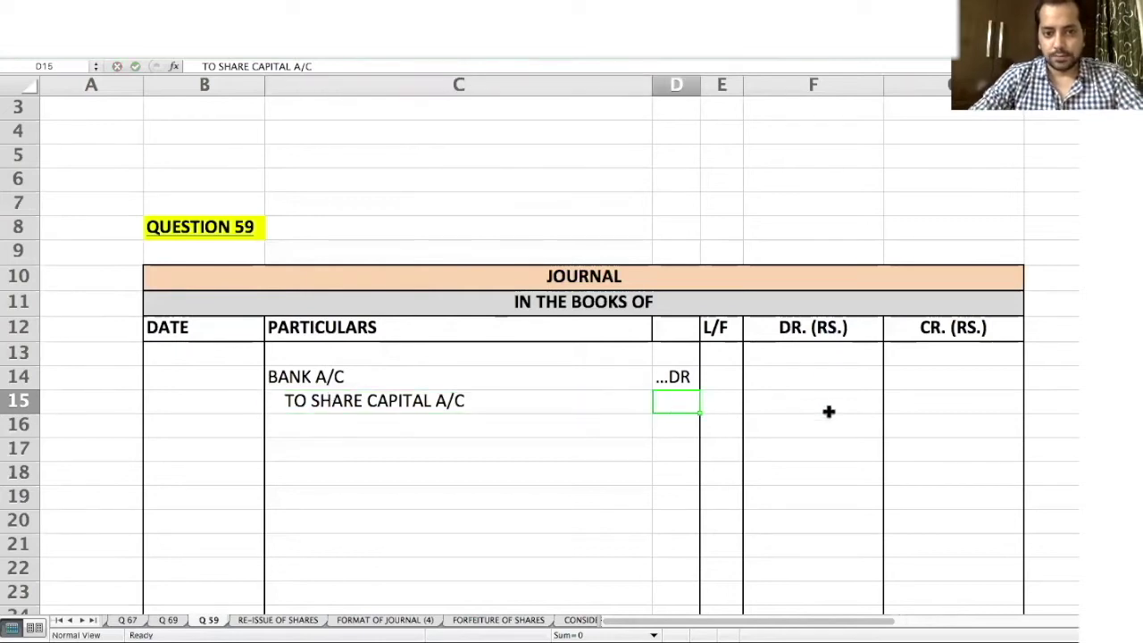
Step: Record 40,000 as the debit in F14 and 40,000 as the credit in G15, consulting the question's PDF
click(779, 386)
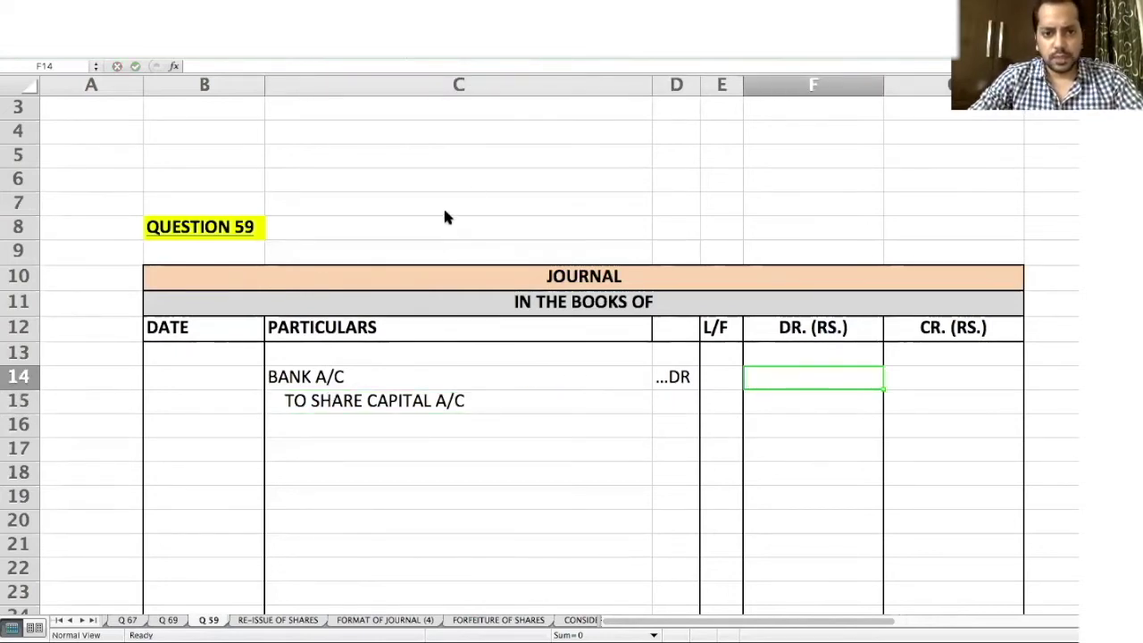
key(super+Tab)
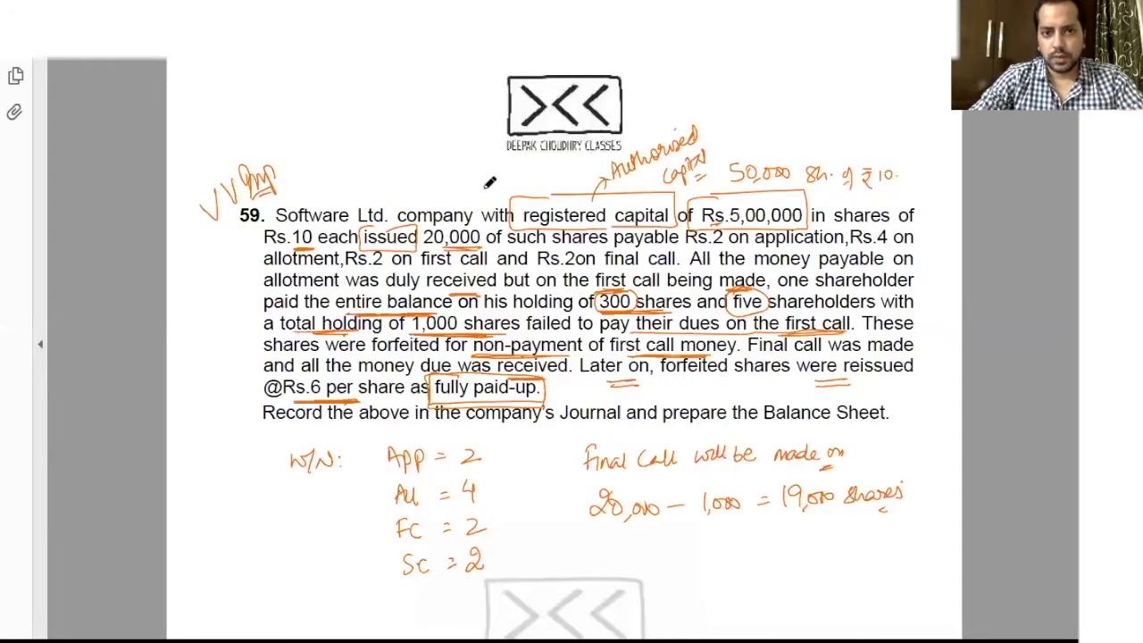
key(super+Tab)
text(40,000)
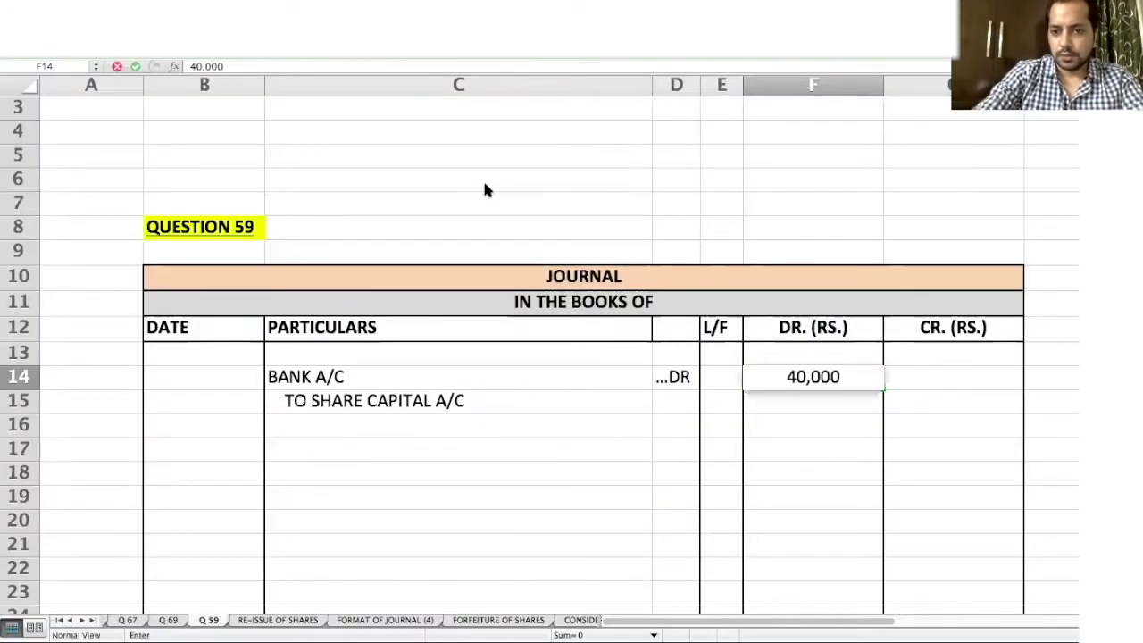
key(Return)
key(Right)
text(40,000)
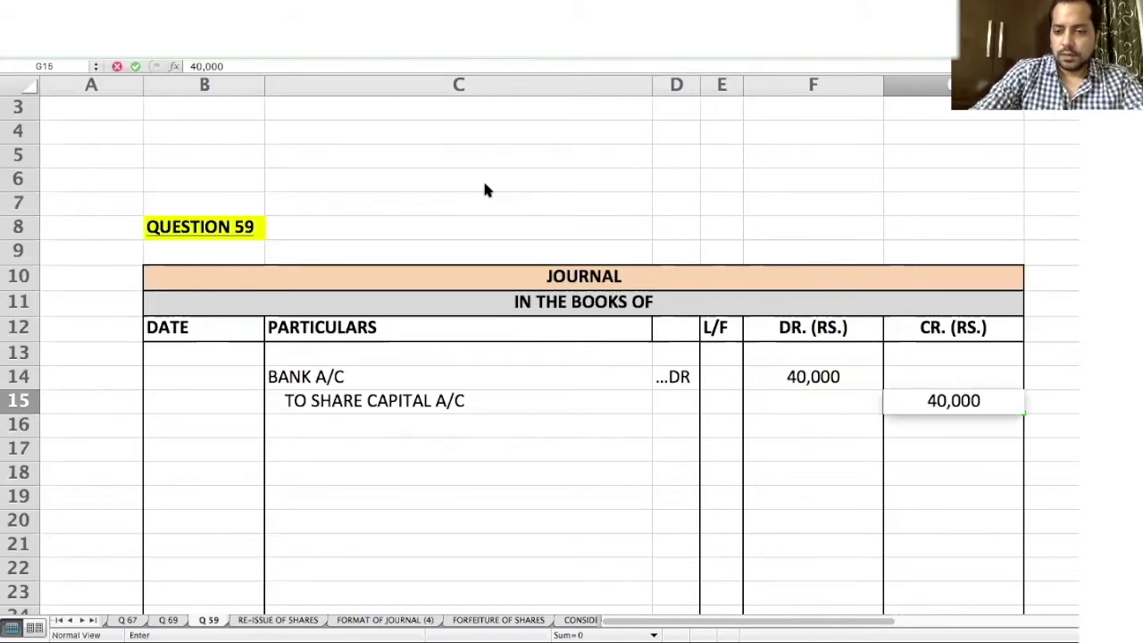
key(Return)
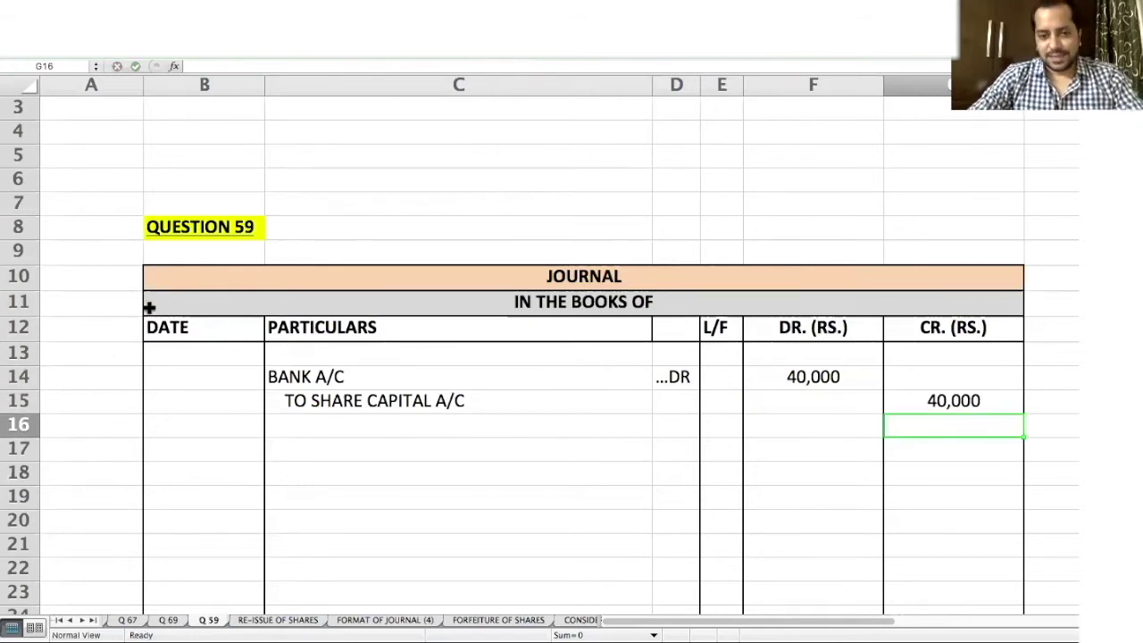
Step: Add the narration (SHARE APPLICATION MONEY OF RS. 2 PER SHARE RECEIVED ON 20,000 SHARES) across C16 and C17
click(321, 429)
text(()
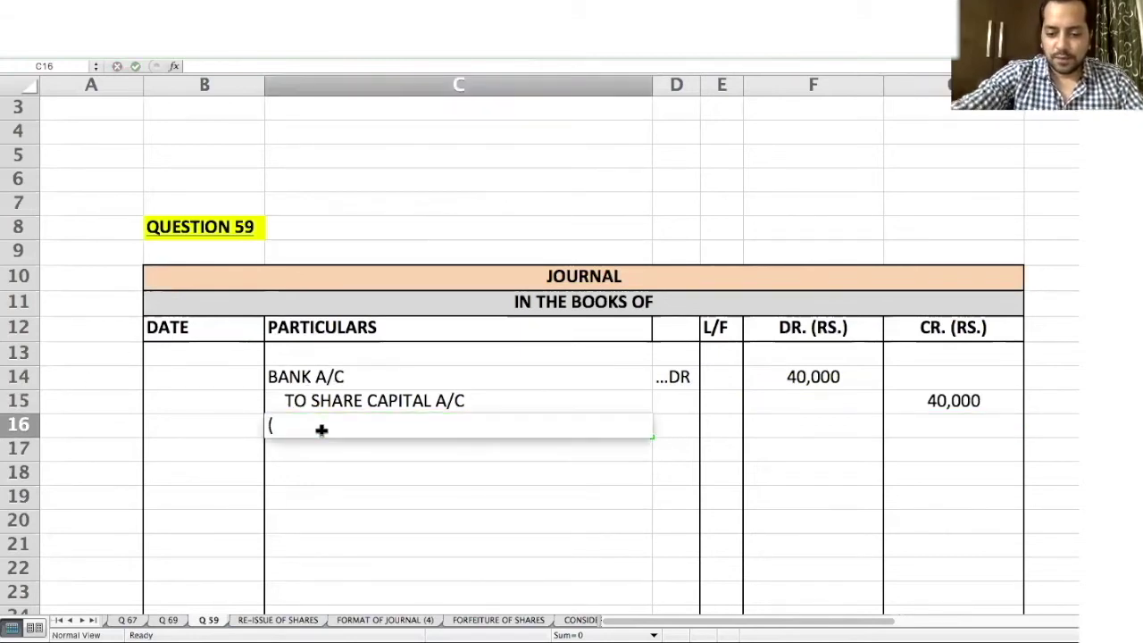
text(SHAP)
key(BackSpace)
text(R)
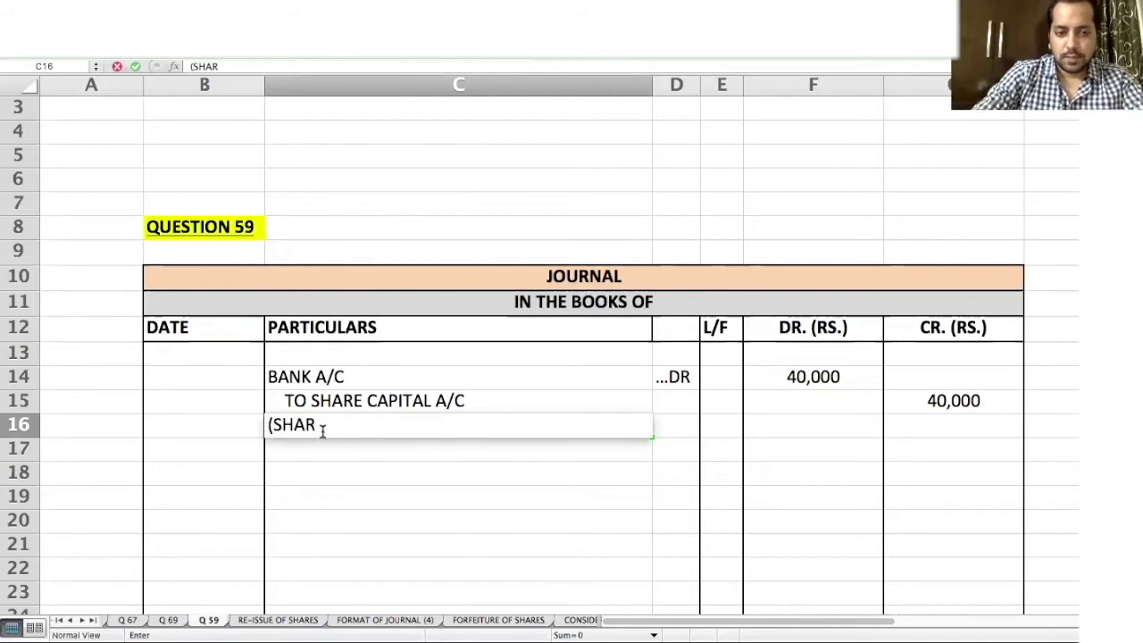
text(E APPLICAT)
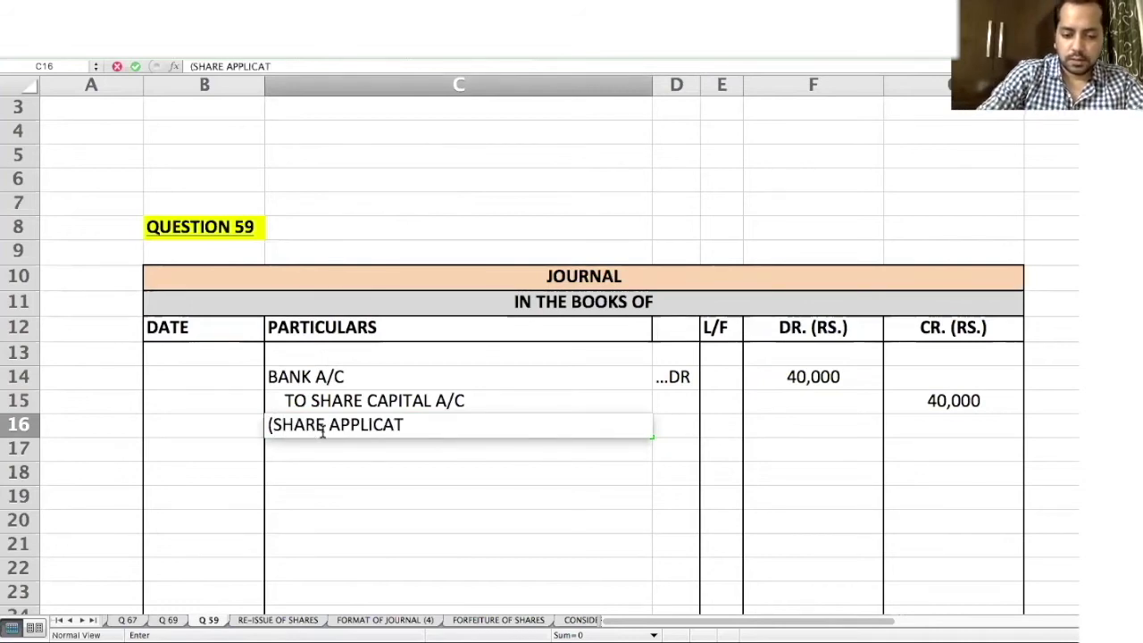
text(ION MONEY OF RS. 2 PER SHARE)
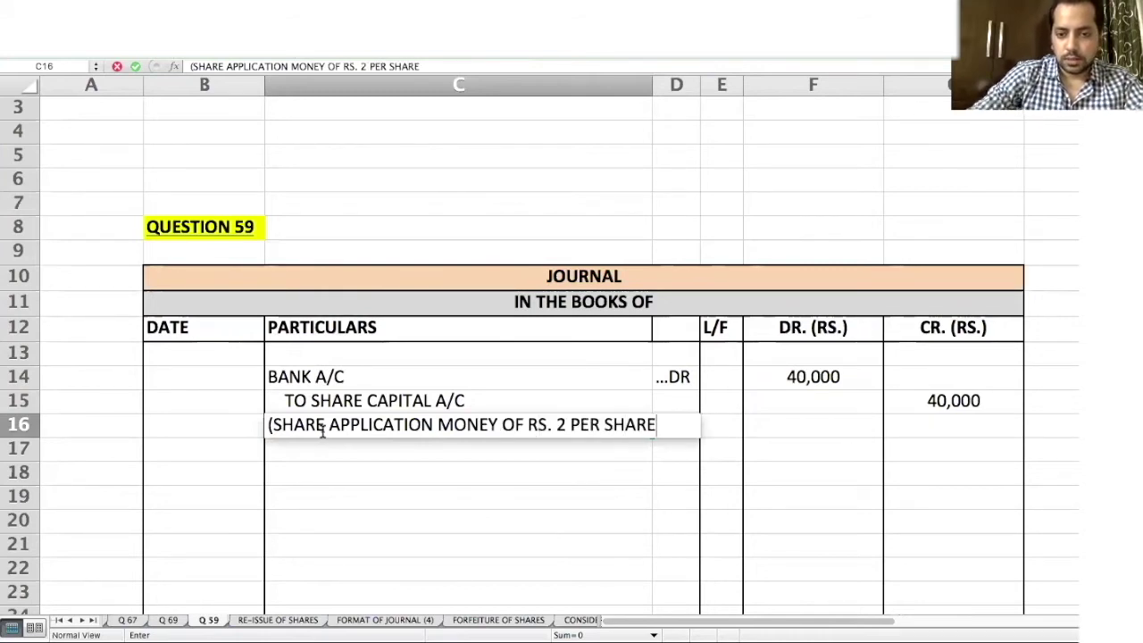
key(Return)
text(RECEIVED ON 20,000 SHARES))
key(Return)
Step: Start the account name in C19 with SHA, and correct the credit line in C15 to TO SHARE APPLICATION A/C
click(305, 490)
text(SHA)
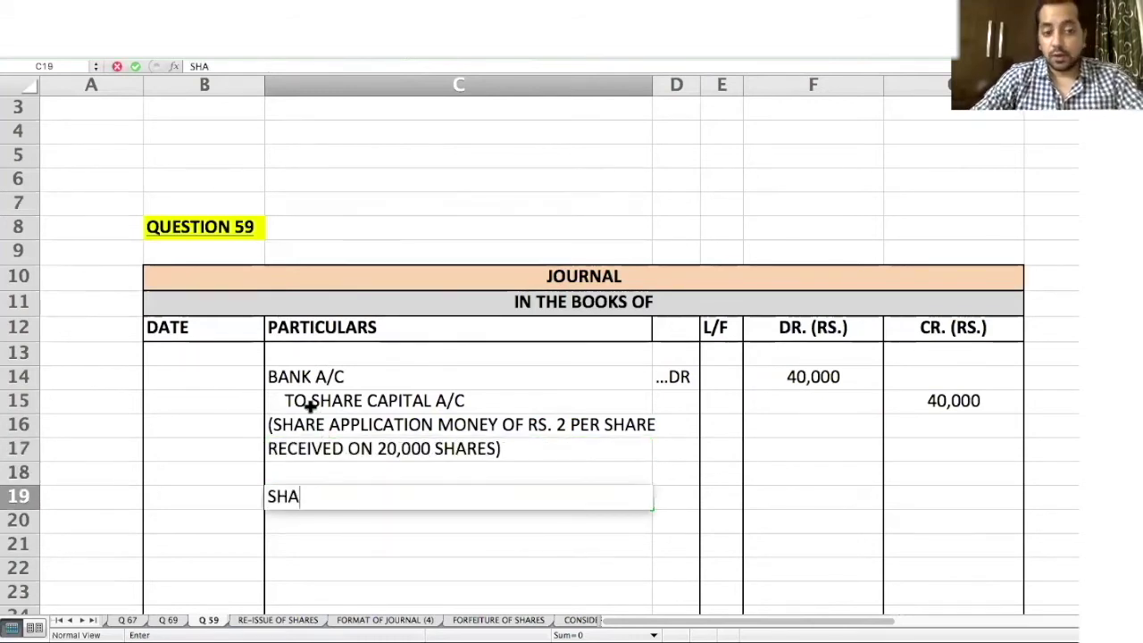
click(308, 408)
click(251, 66)
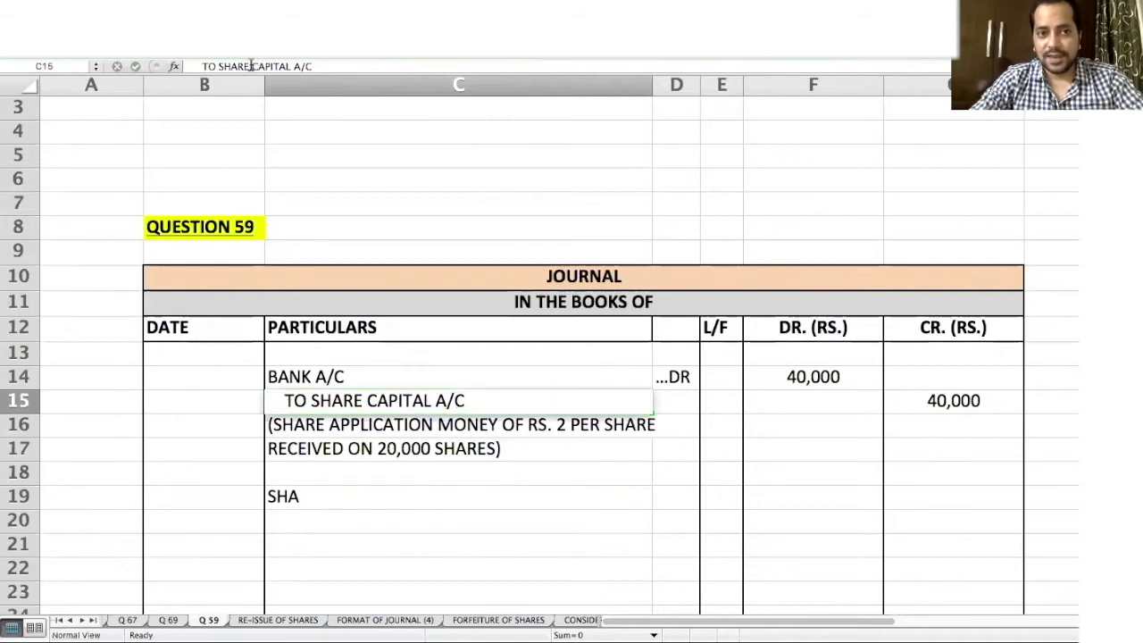
drag(251, 66, 319, 66)
text(APPLI)
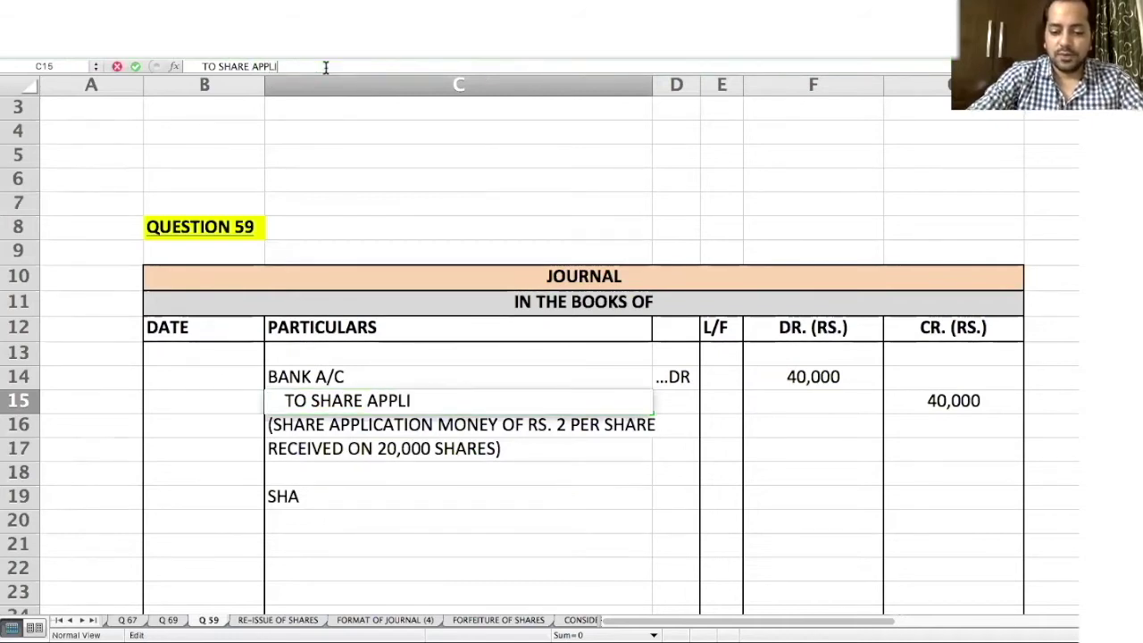
text(CATION A/)
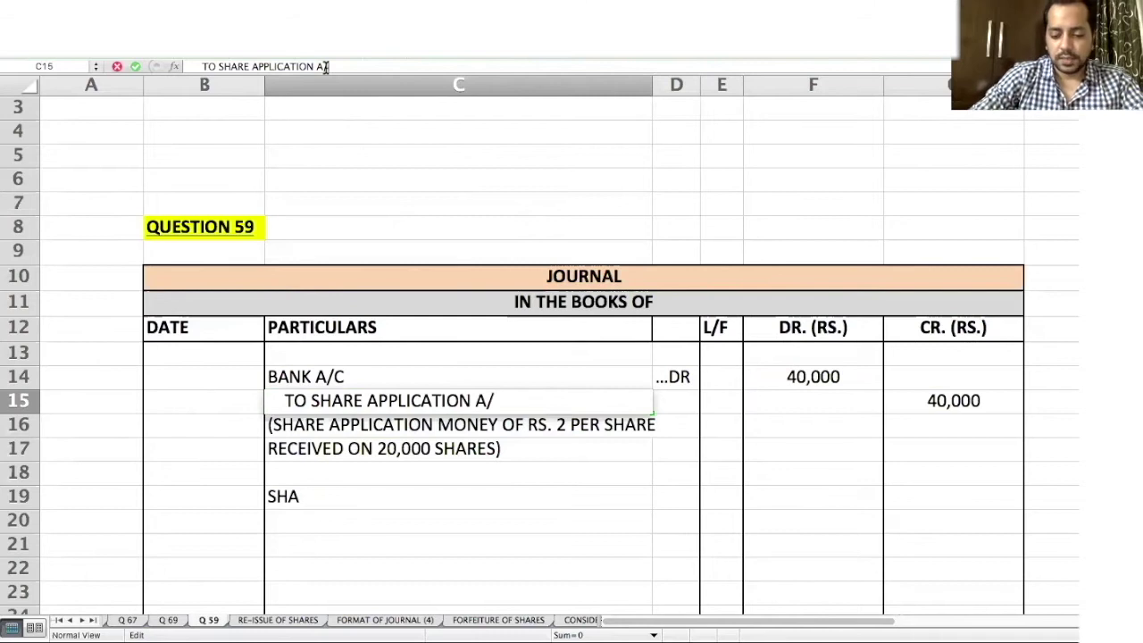
text(C)
key(Return)
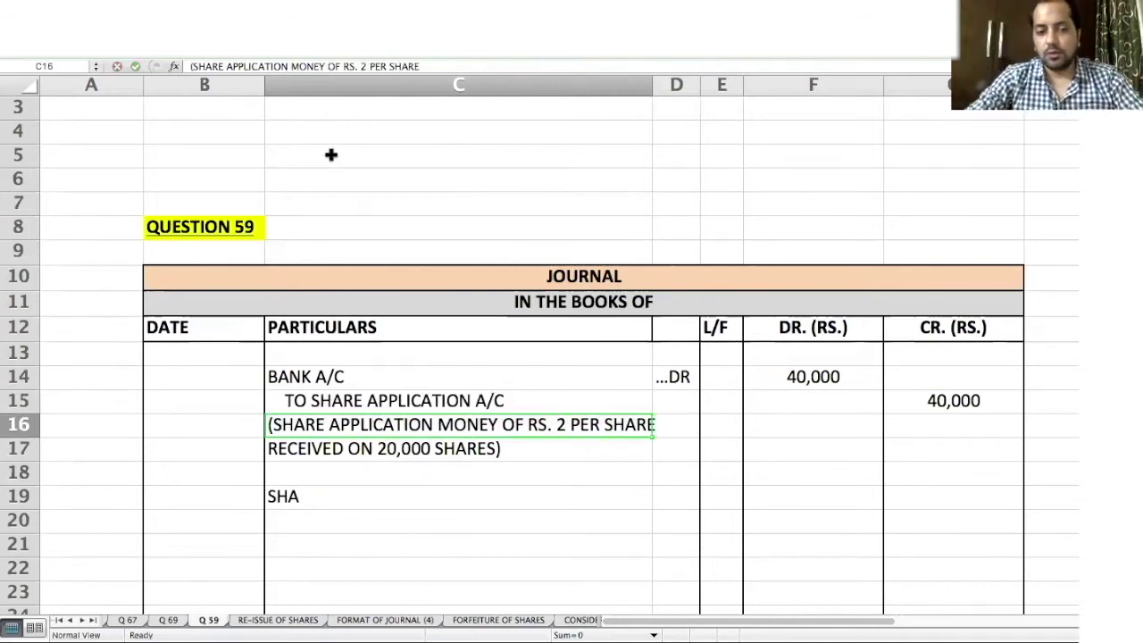
Step: Complete C19 as SHARE APPLICATION A/C with ...DR in D19, and enter TO SHARE CAPITAL A/C in C20
click(300, 496)
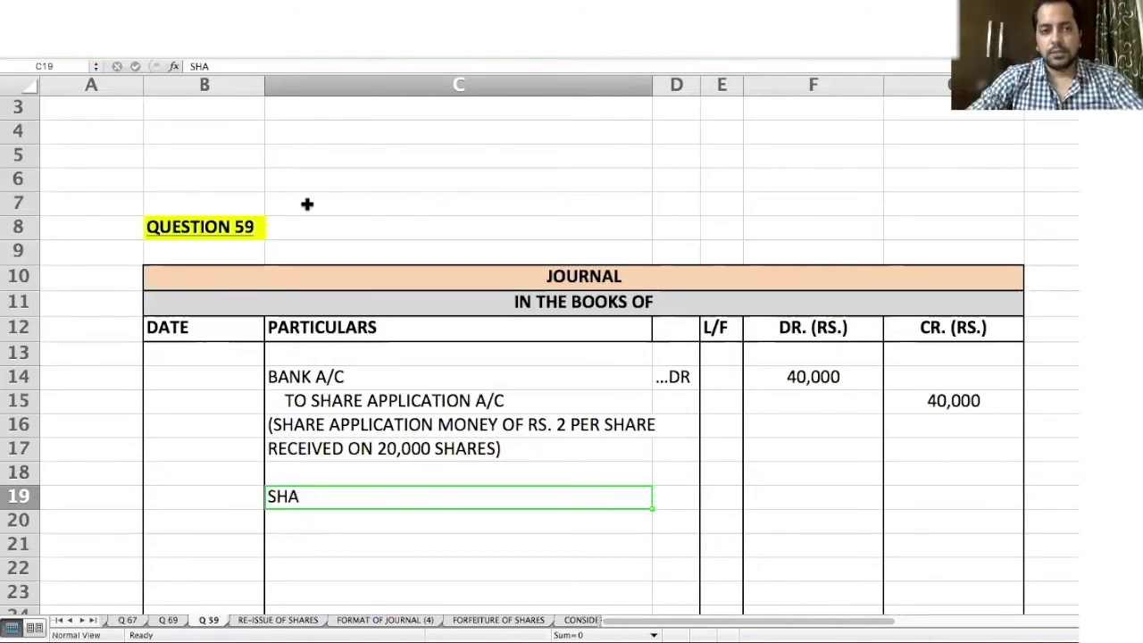
click(257, 68)
text(SHARE APPLICATION A/C)
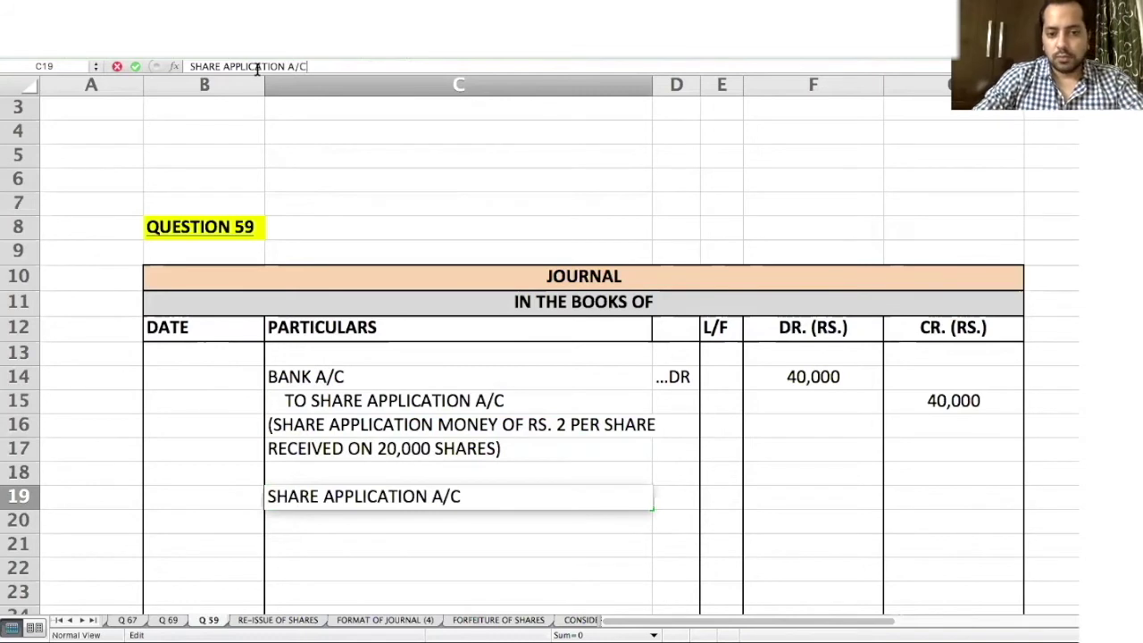
key(Tab)
text(...DR)
key(Return)
text(TO SHARE CAPITAL A/C)
key(Tab)
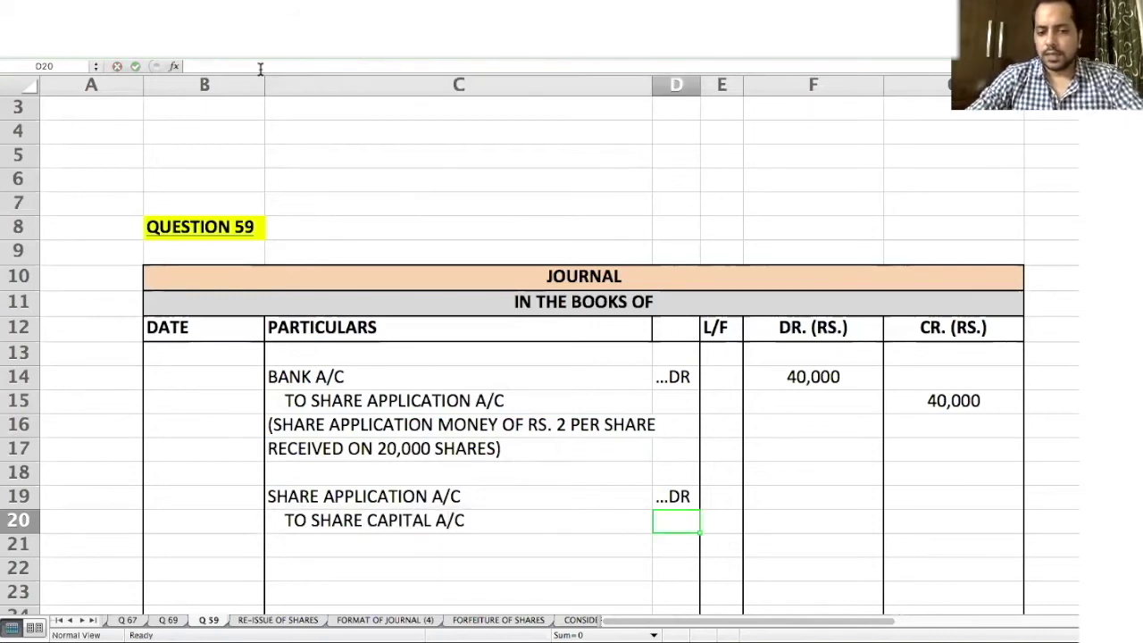
Step: Record 40,000 as the debit in F19 and 40,000 as the credit in G20
click(768, 498)
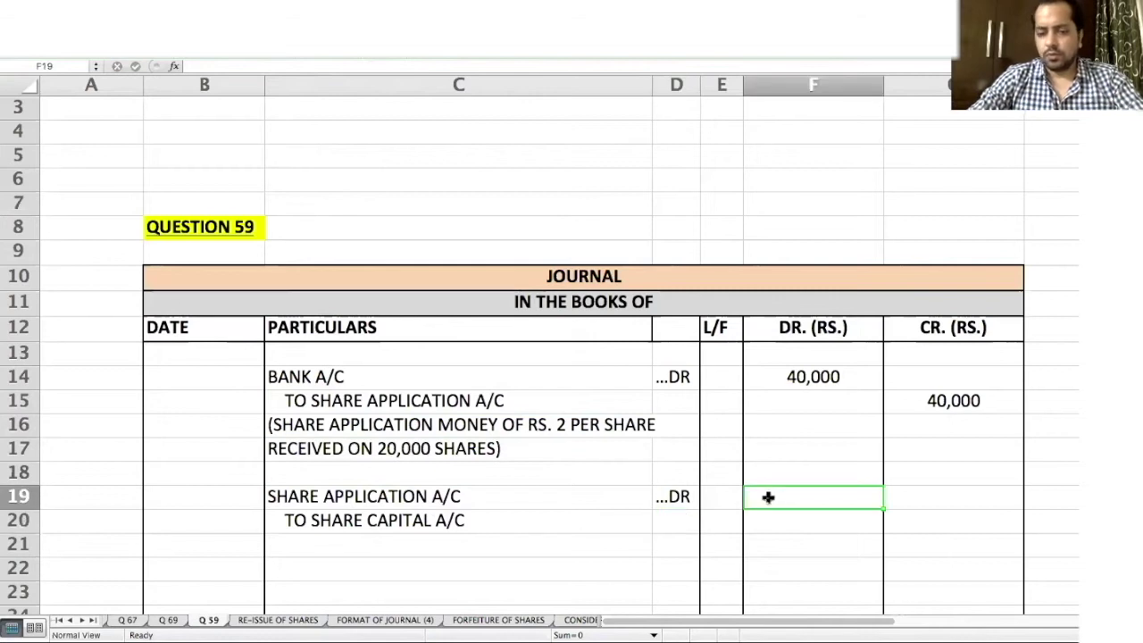
text(40,000)
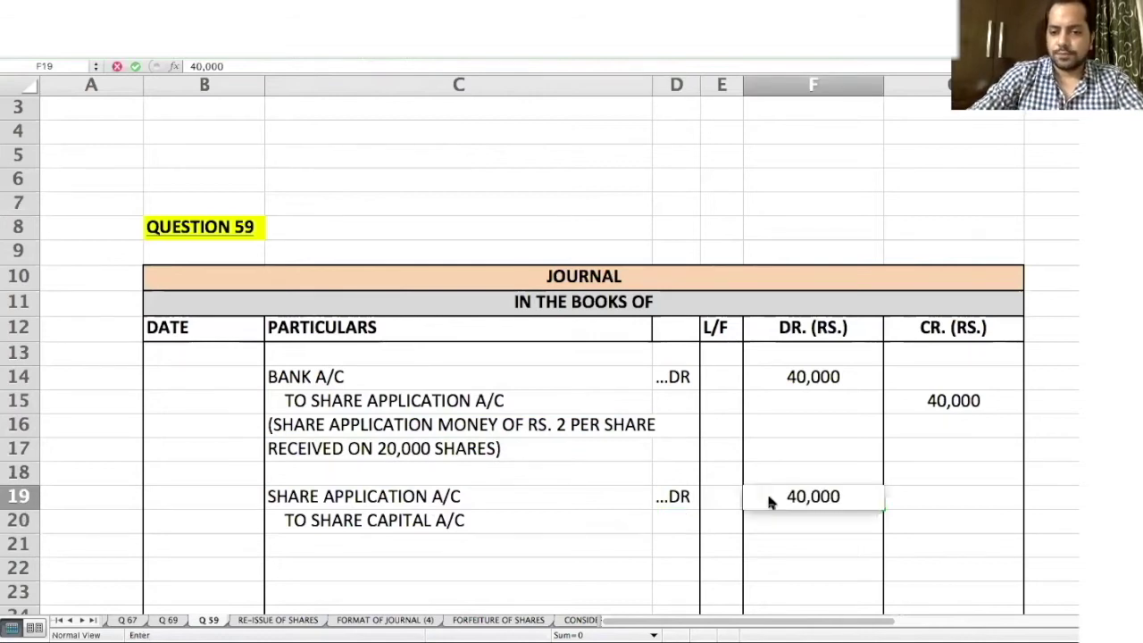
key(Tab)
key(Down)
text(40,000)
key(Return)
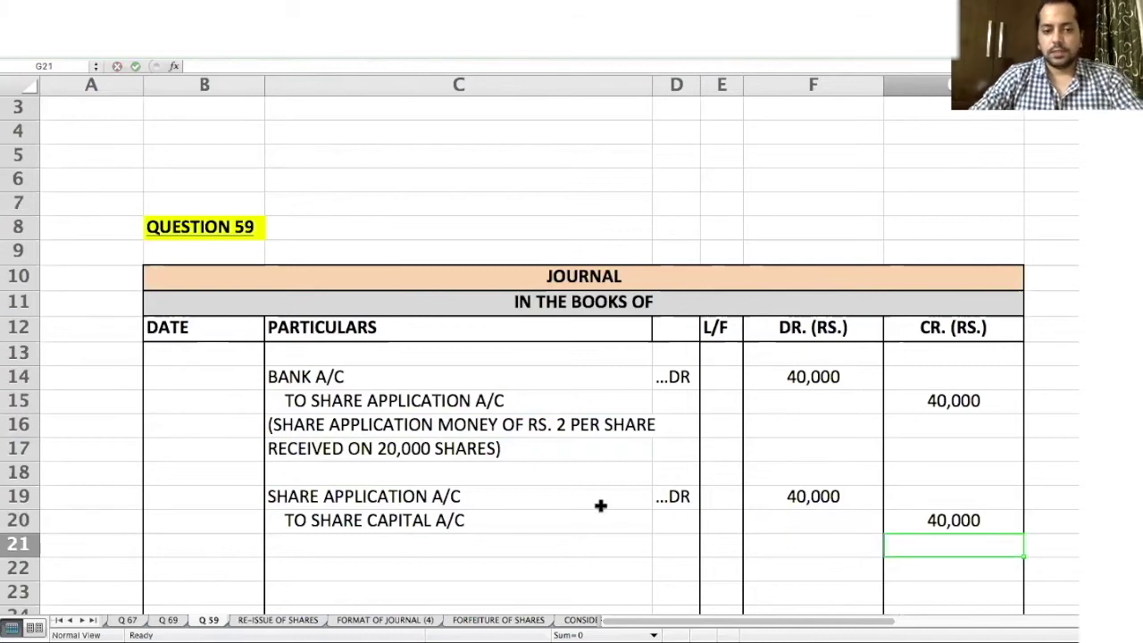
Step: Check the Question 59 text in the PDF, and enter SHARE ALLOTMENT A/C in C22 with ...DR in D22
scroll(590, 503, down, 5)
scroll(589, 503, down, 1)
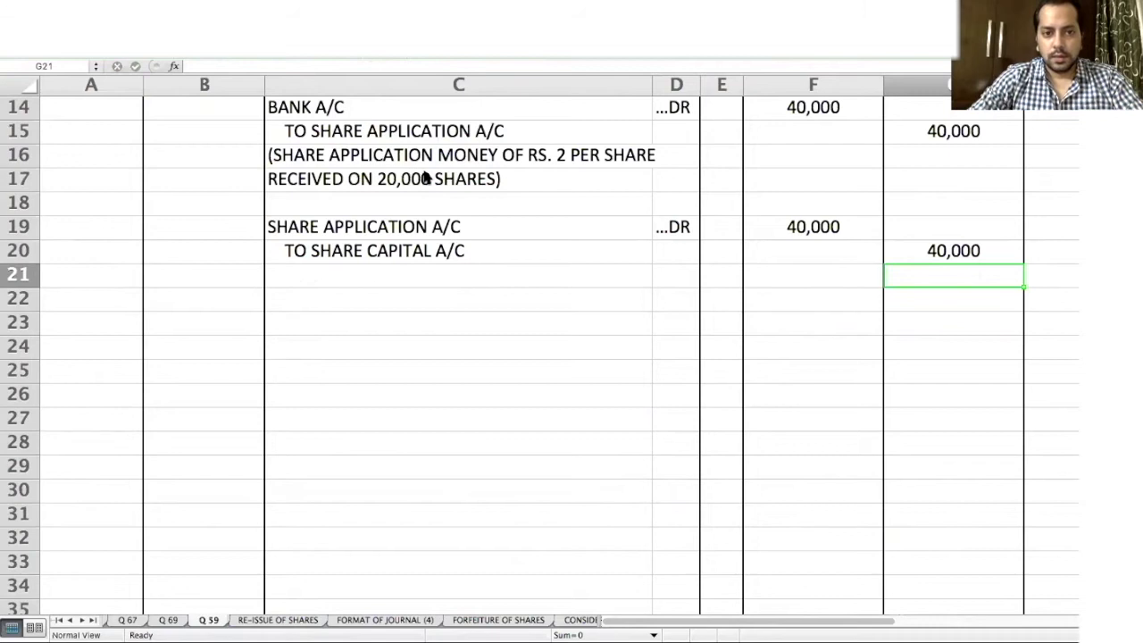
key(super+Tab)
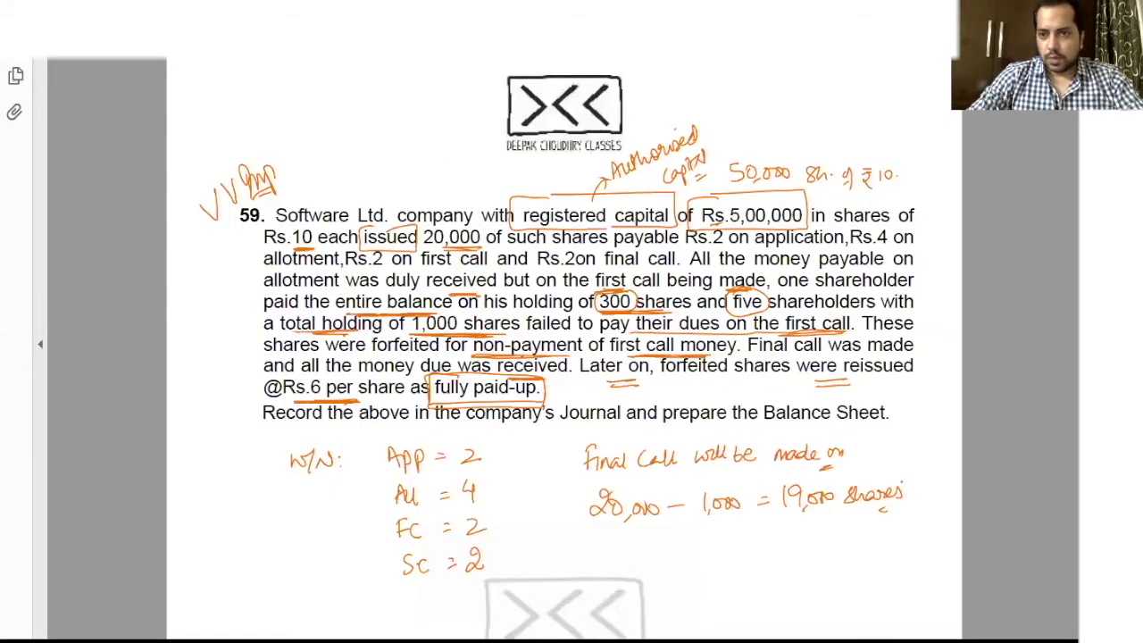
key(super+Tab)
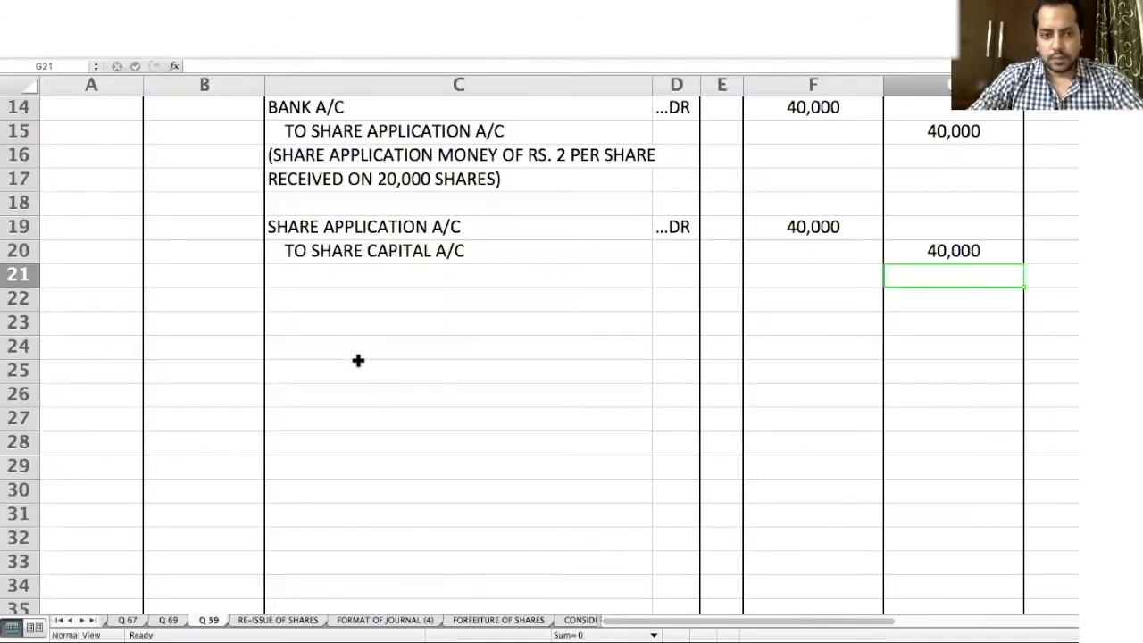
click(336, 318)
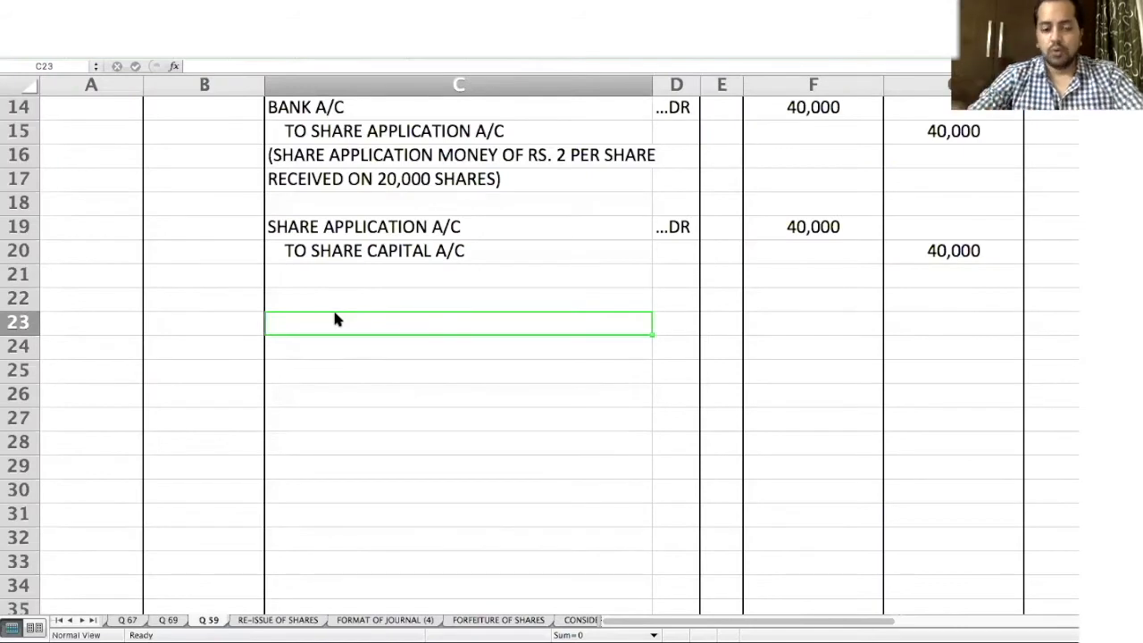
key(Down)
key(Up)
key(Up)
text(SHARE ALLOT)
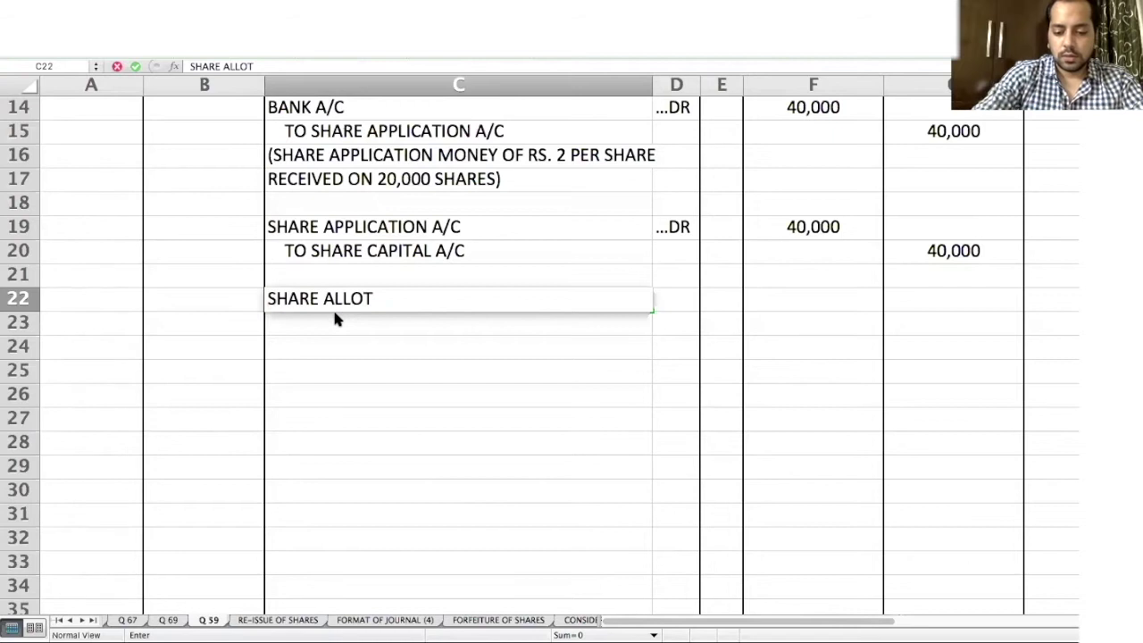
text(MENT A/C)
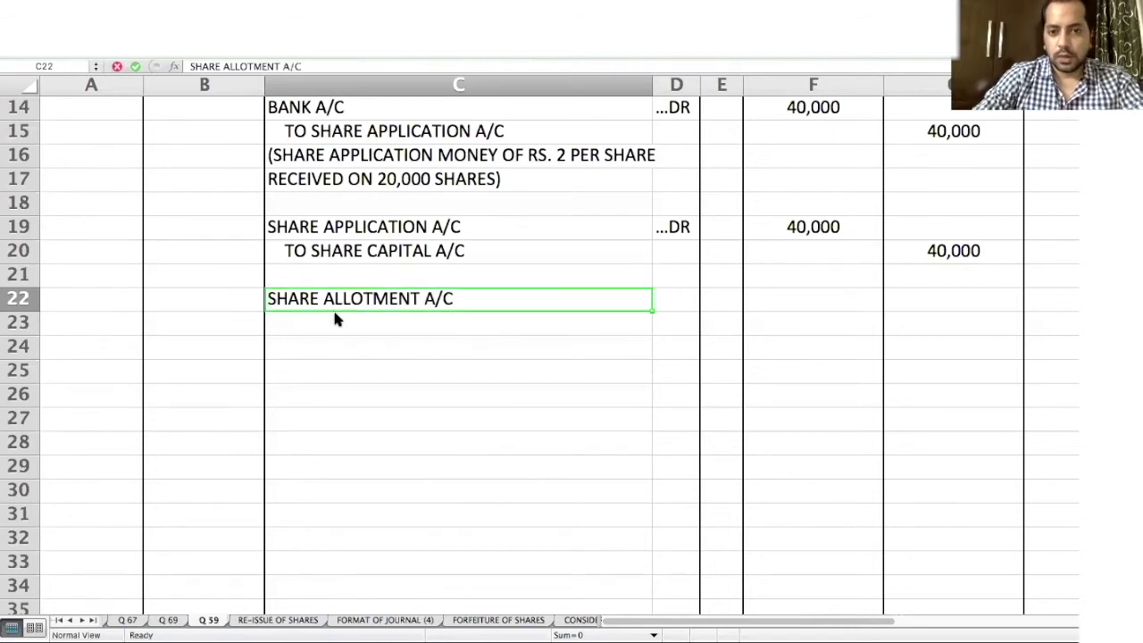
key(Right)
text(...DR)
Step: Enter the credit line TO SHARE CAPITAL A/C in C23 under the share allotment account
click(335, 319)
text(TO SH)
text(ARE C)
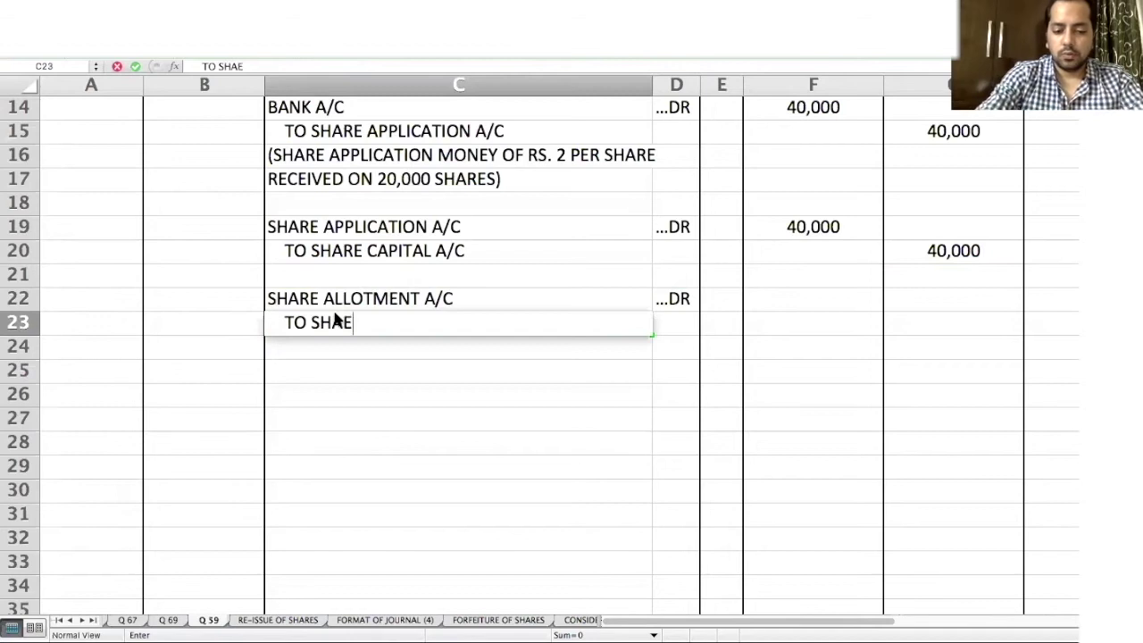
text(AP)
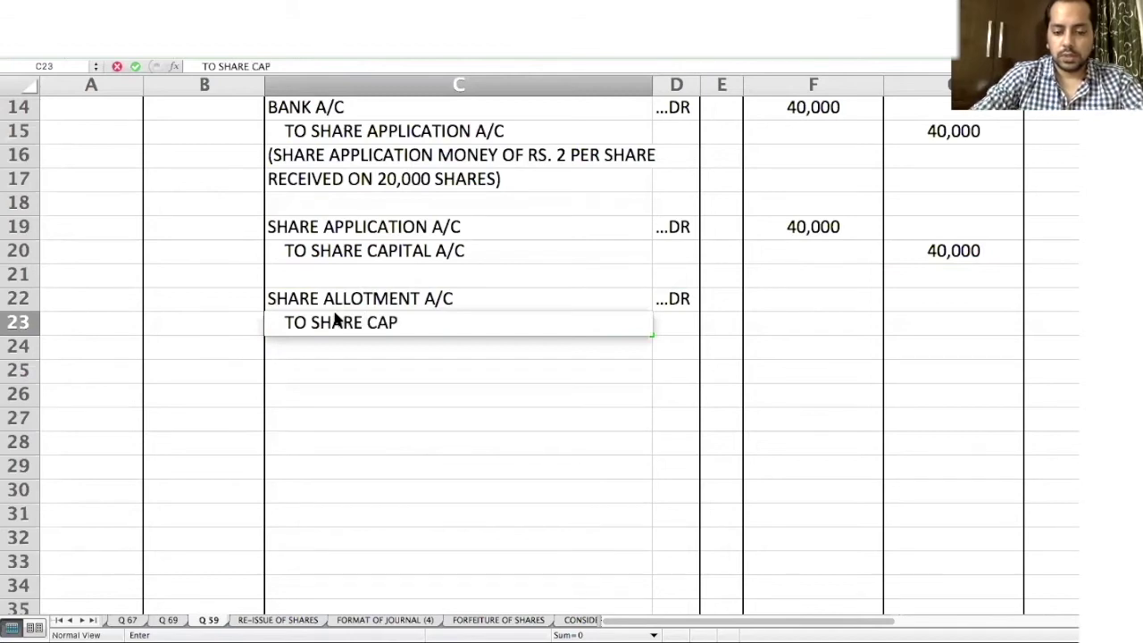
text(ITAL A/C)
key(Tab)
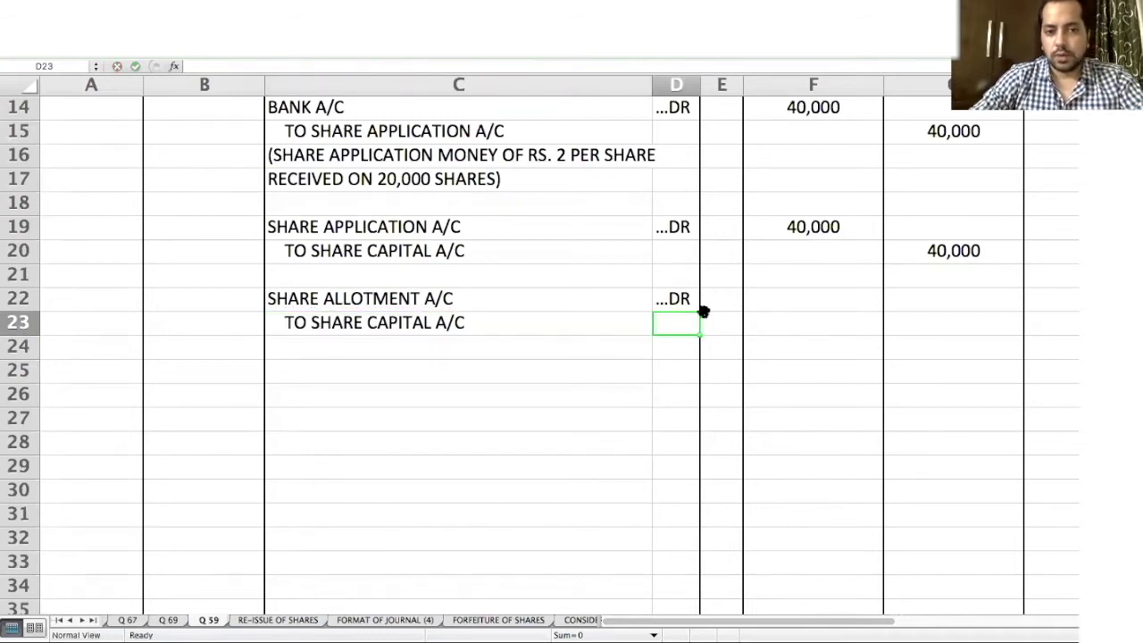
Step: Record 80,000 as the allotment debit in F22 and 80,000 as the share capital credit in G23
click(786, 300)
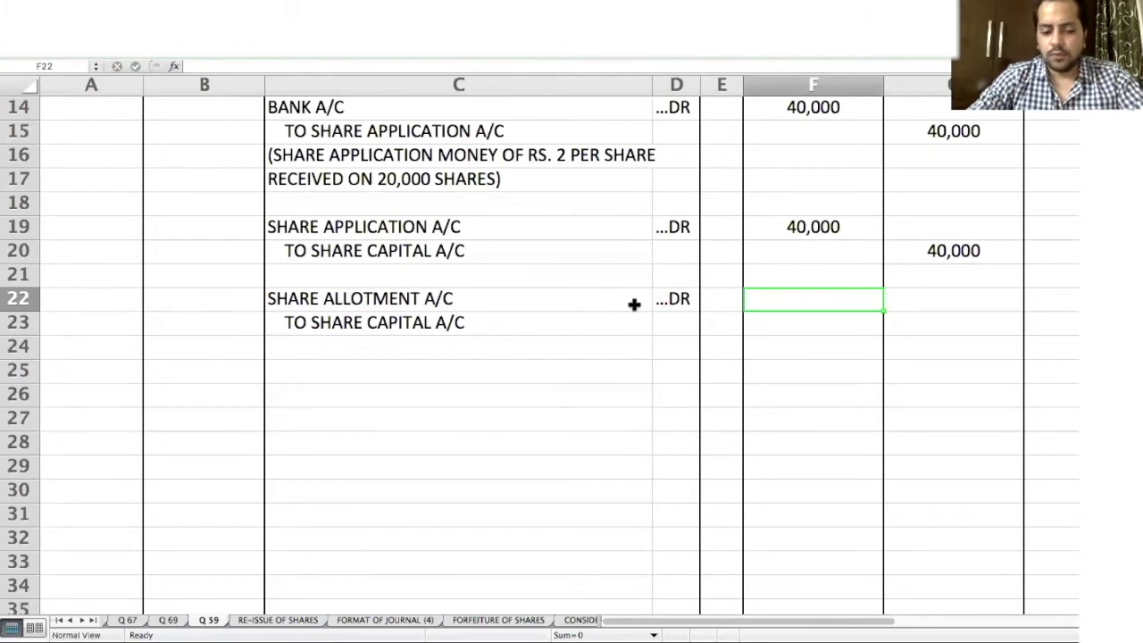
text(80,000)
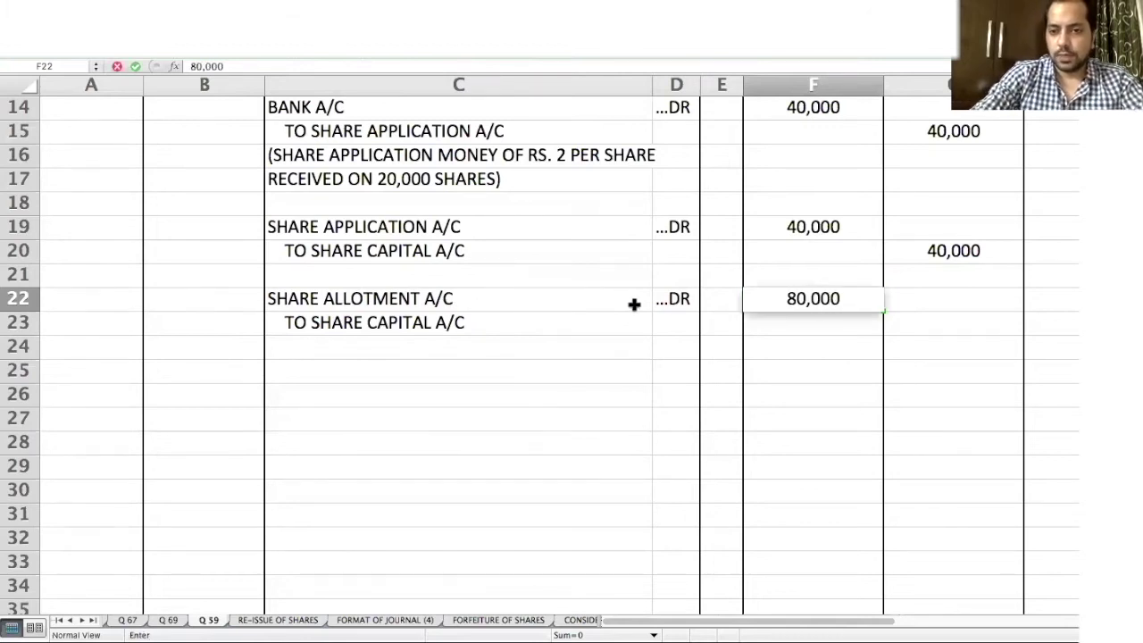
key(Return)
key(Right)
text(80,000)
key(Return)
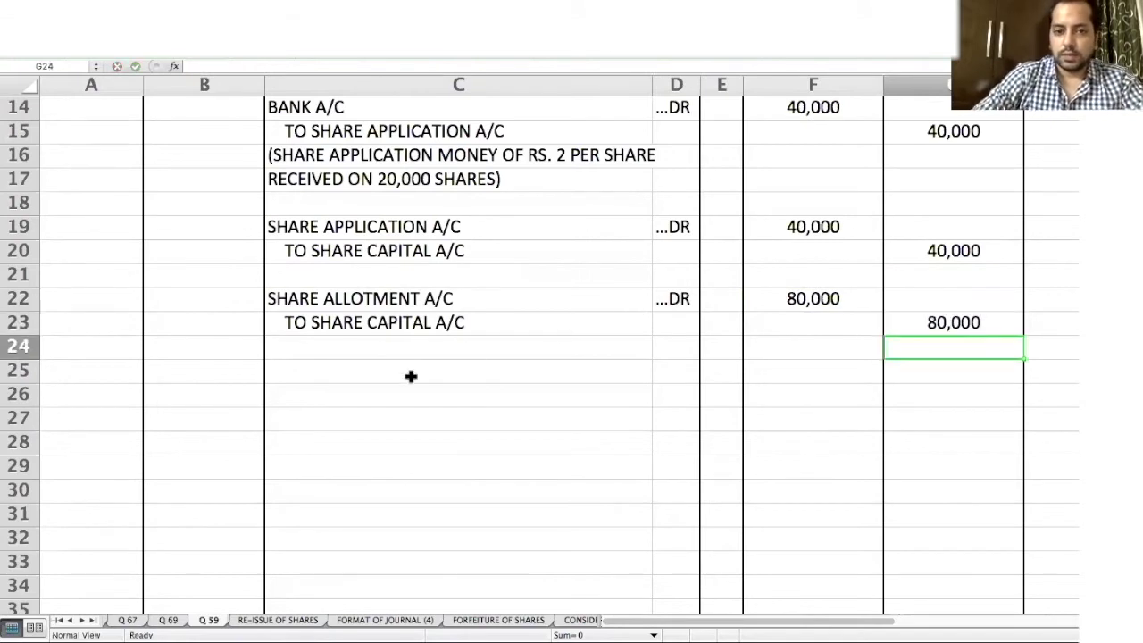
Step: Enter BANK A/C in C25 with ...DR in D25, and TO SHARE ALLOTMENT A/C in C26
click(326, 373)
text(BANK A/C)
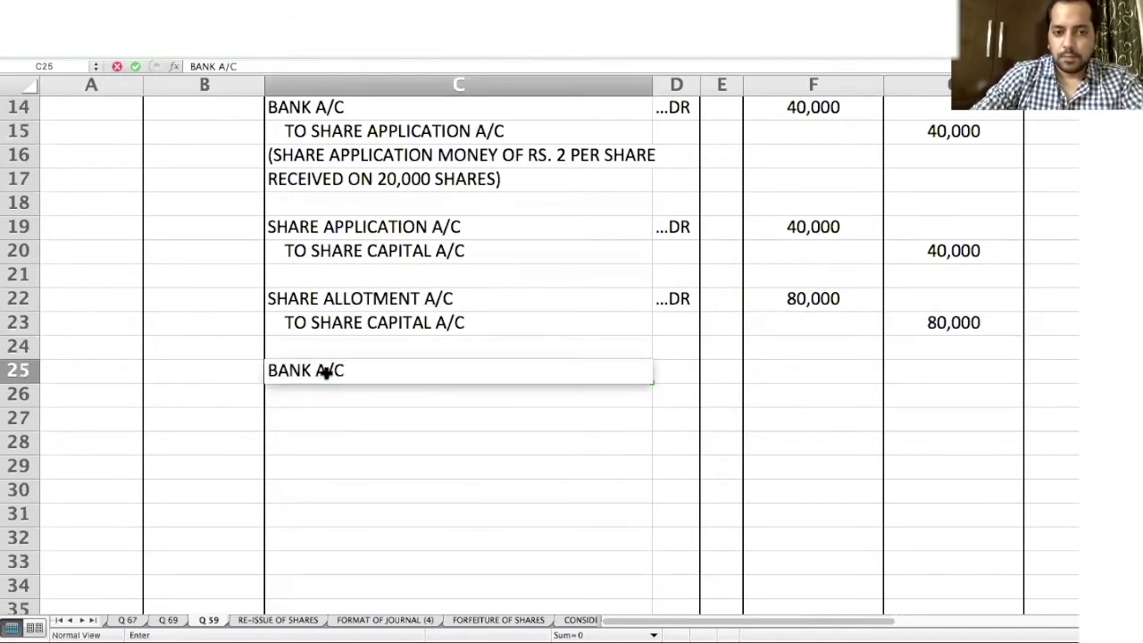
key(Tab)
text(...DR)
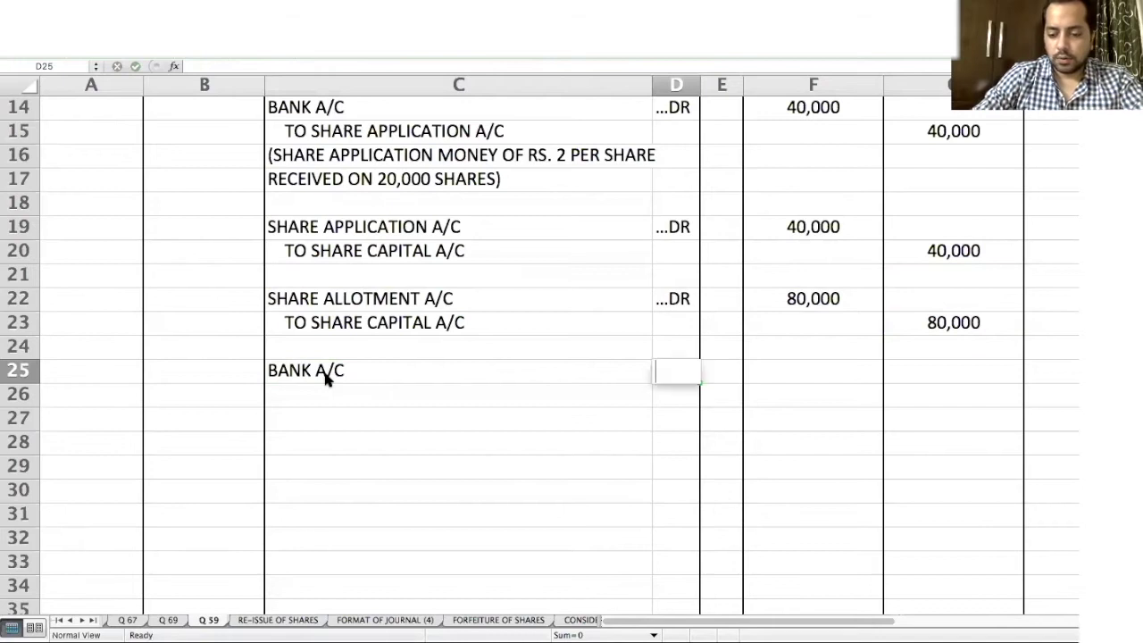
key(Return)
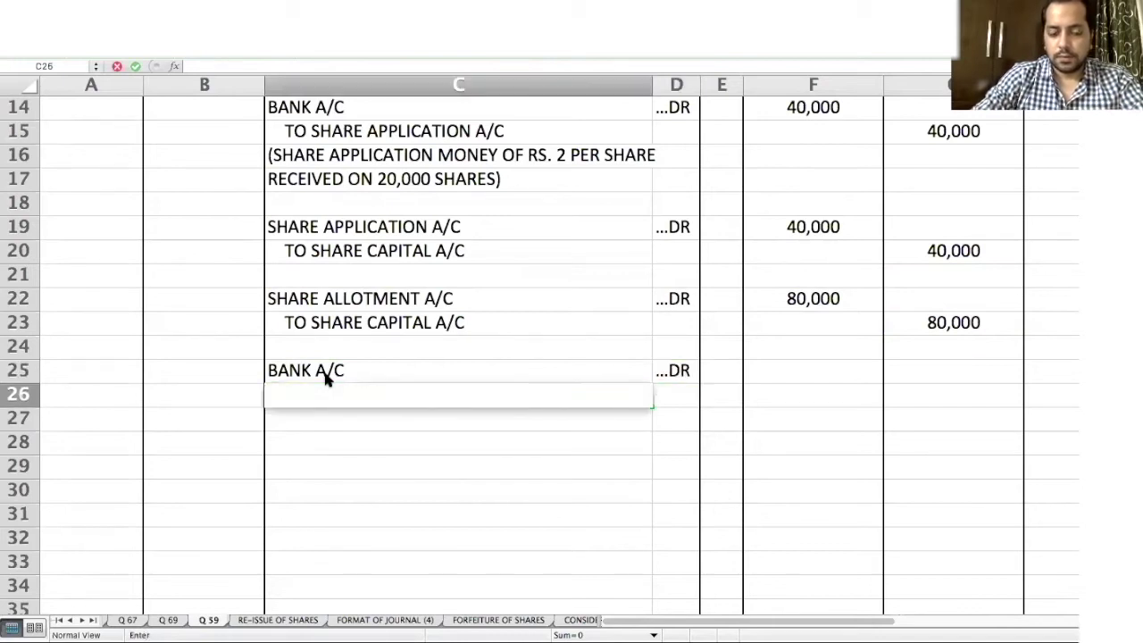
text(TO SHRA)
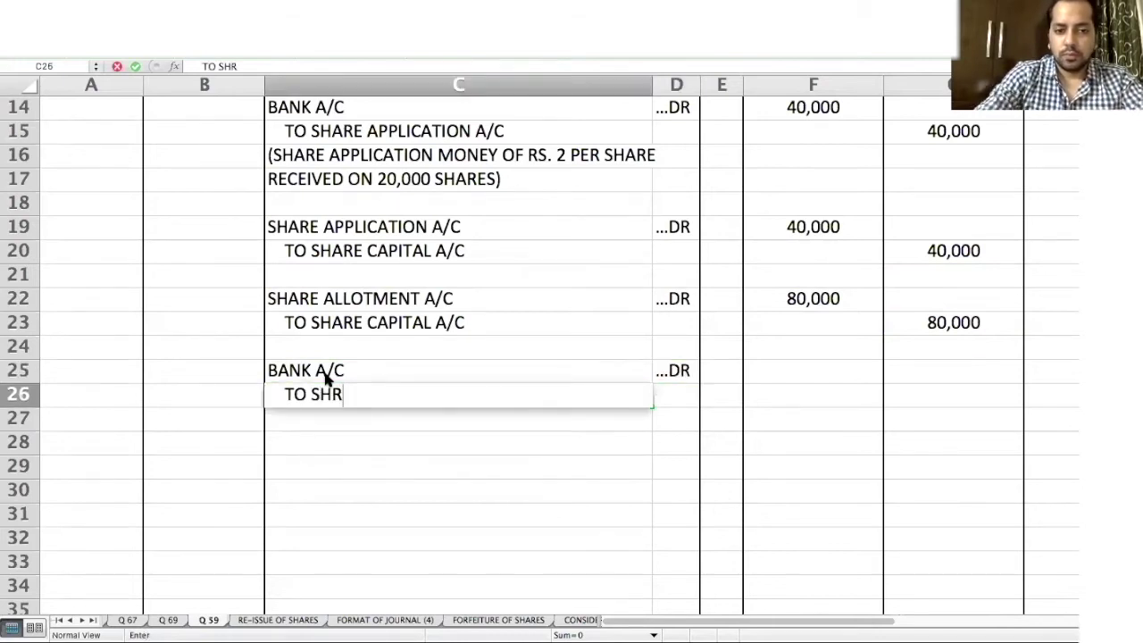
key(BackSpace)
key(BackSpace)
text(ARE ALLOTMENT A/C)
Step: Record 80,000 as the bank debit in F25 and 80,000 as the share allotment credit in G26
key(Tab)
key(Tab)
key(Tab)
key(Up)
text(80,000)
key(Return)
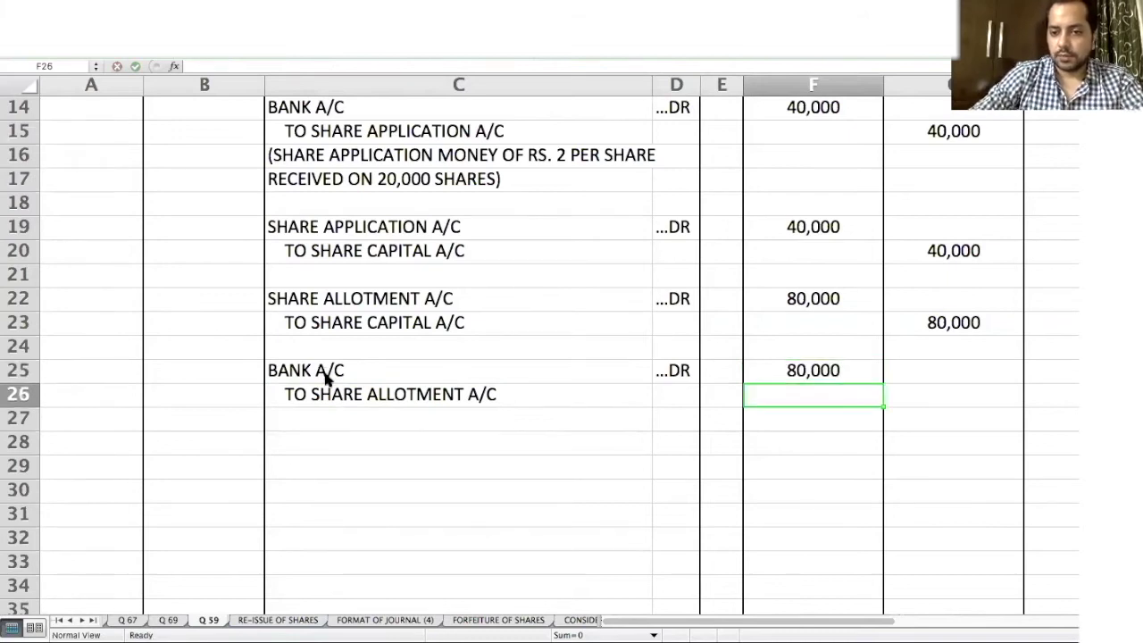
key(Tab)
text(80,000)
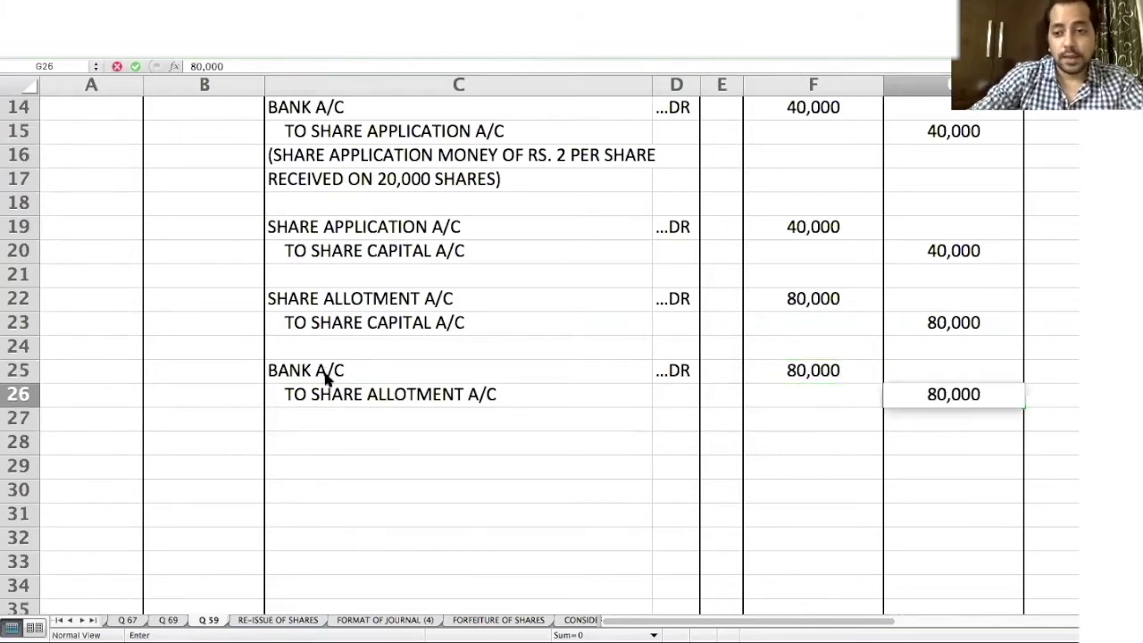
key(Return)
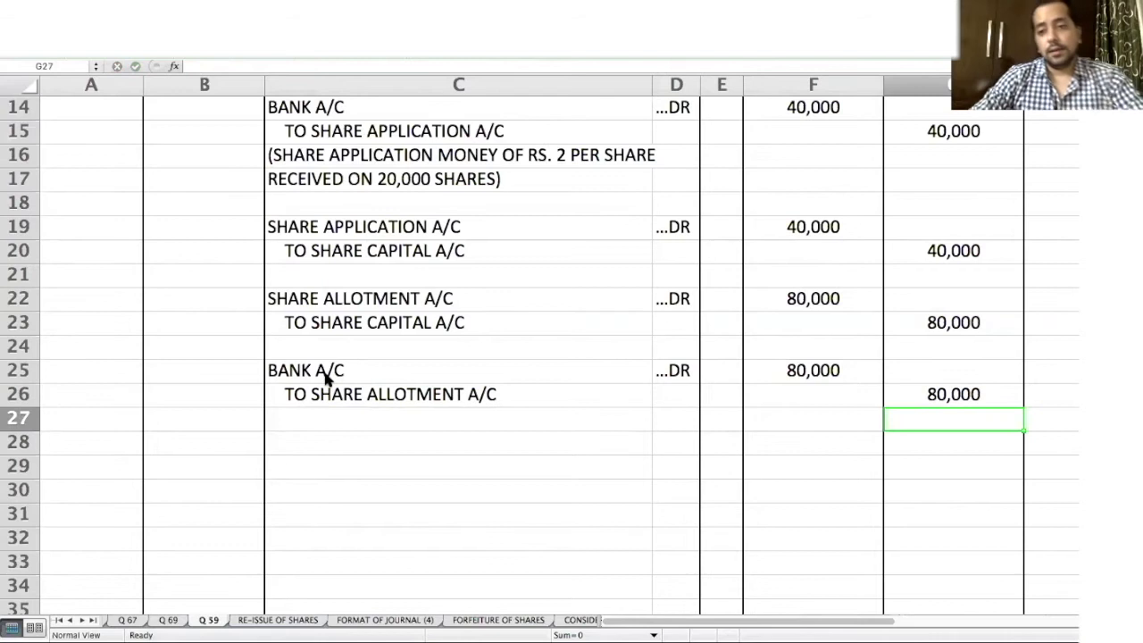
Step: Enter SHARE FIRST CALL A/C in C28 with ...DR in D28, and TO SHARE CAPITAL A/C in C29
click(279, 445)
text(SHARE FIRST CALL A/C)
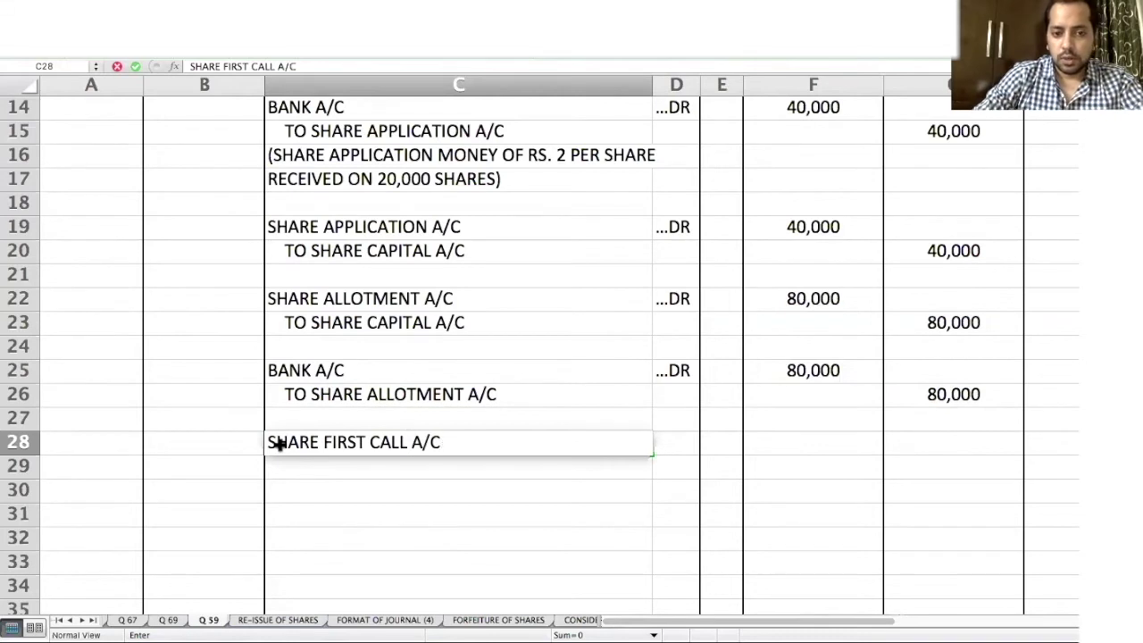
key(Return)
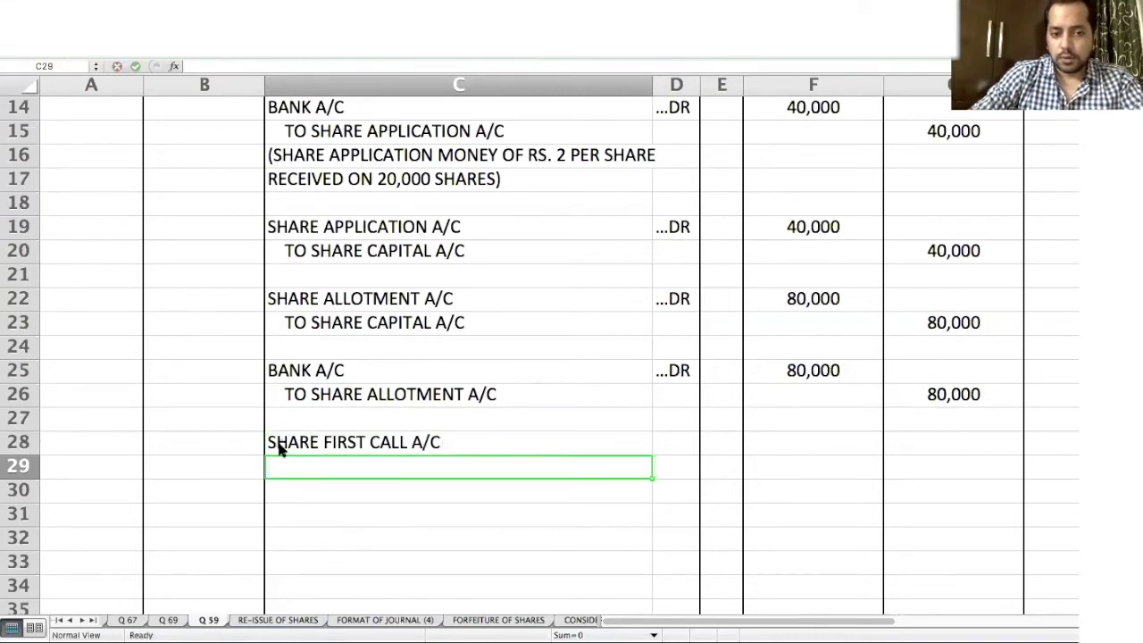
key(Right)
key(Up)
text(...D)
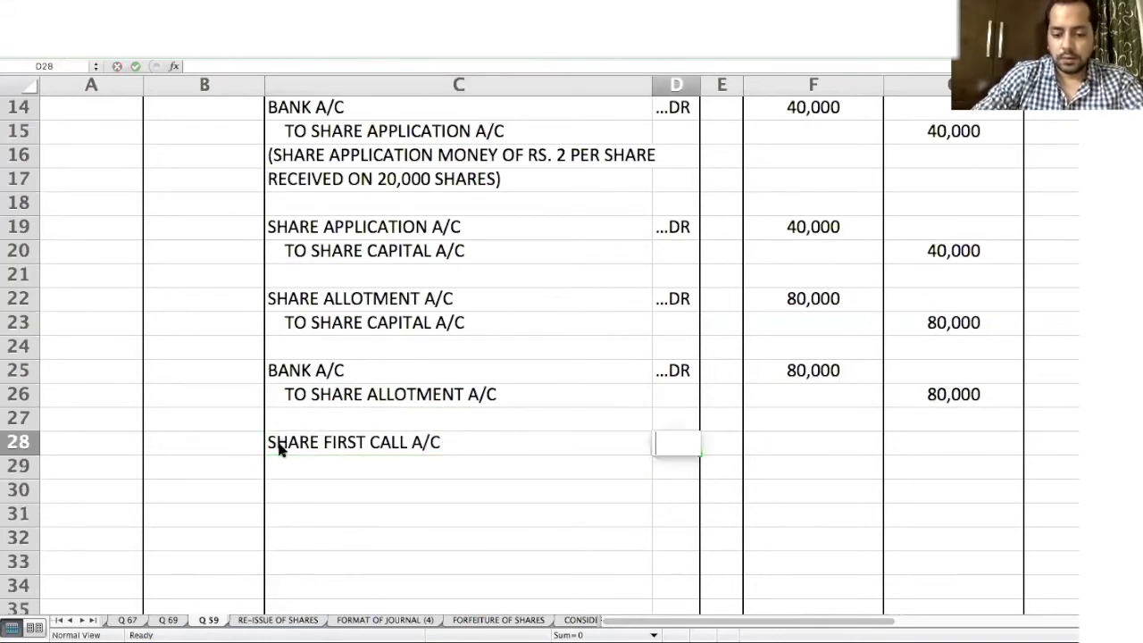
text(R)
key(Return)
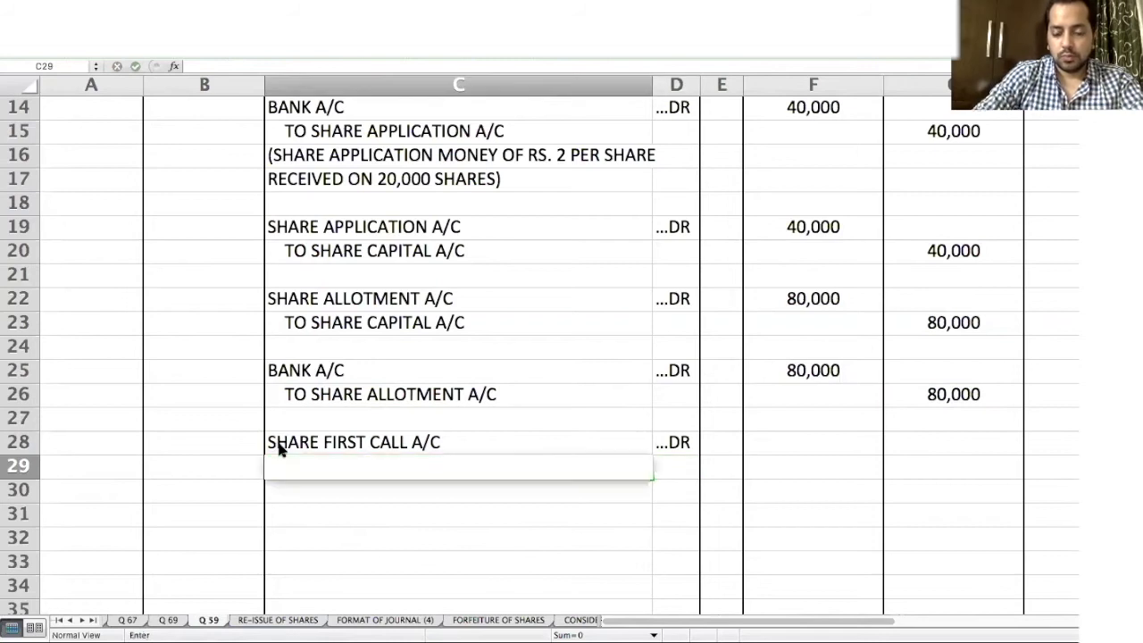
text(TO SHAR)
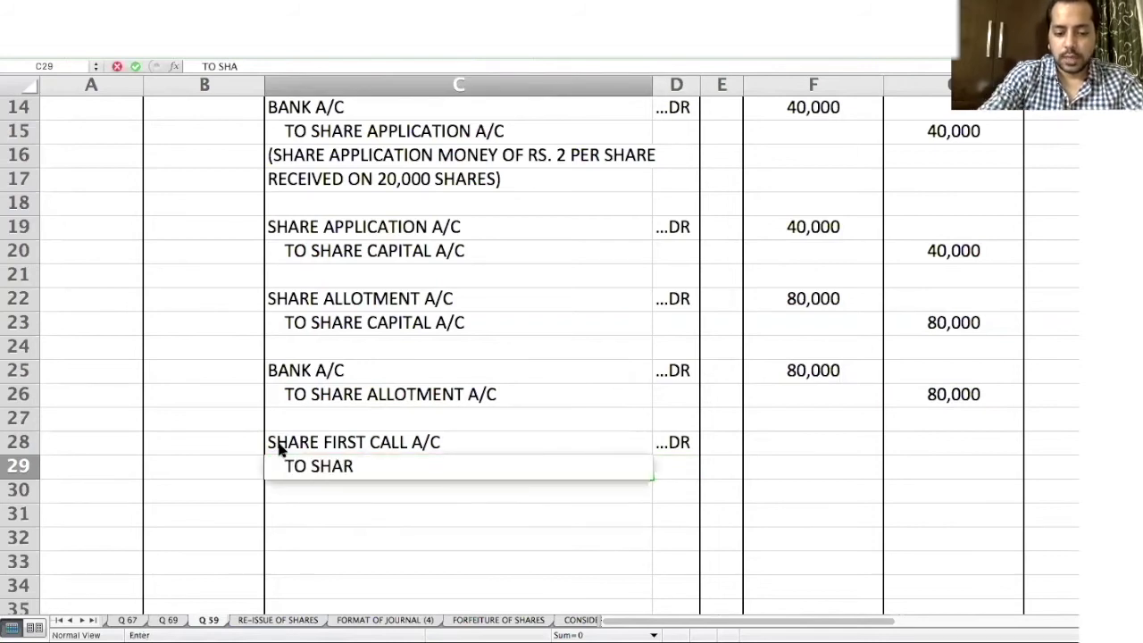
text(E CAPITAL A/)
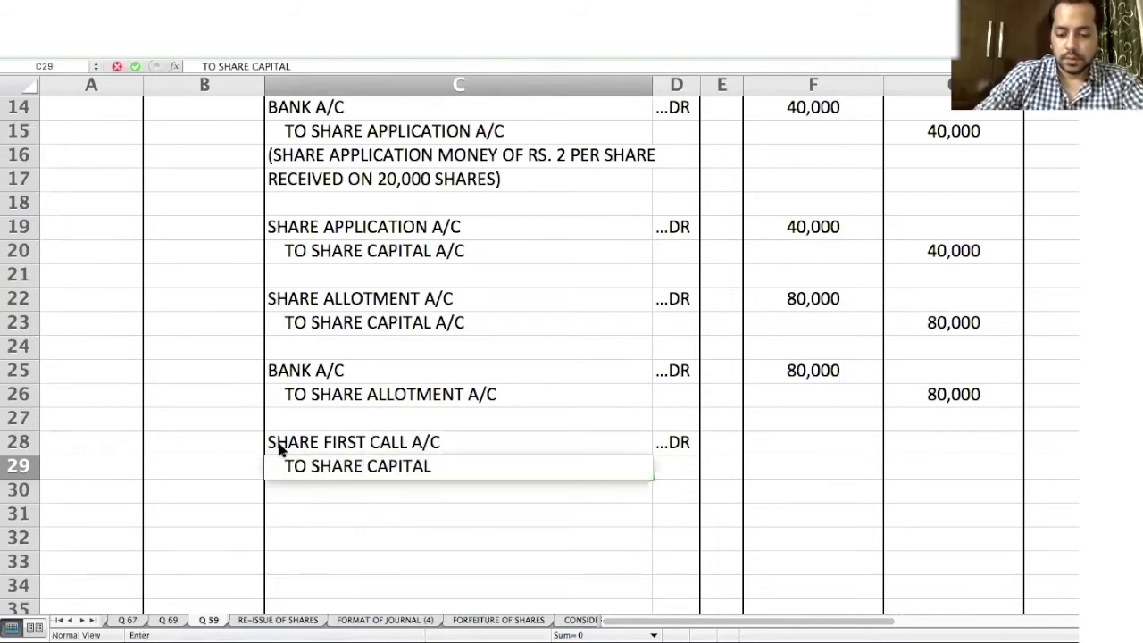
Step: Check the first call terms in the question PDF, and record 40,000 as the debit in F28 and the credit in G29
key(Right)
key(Right)
key(Right)
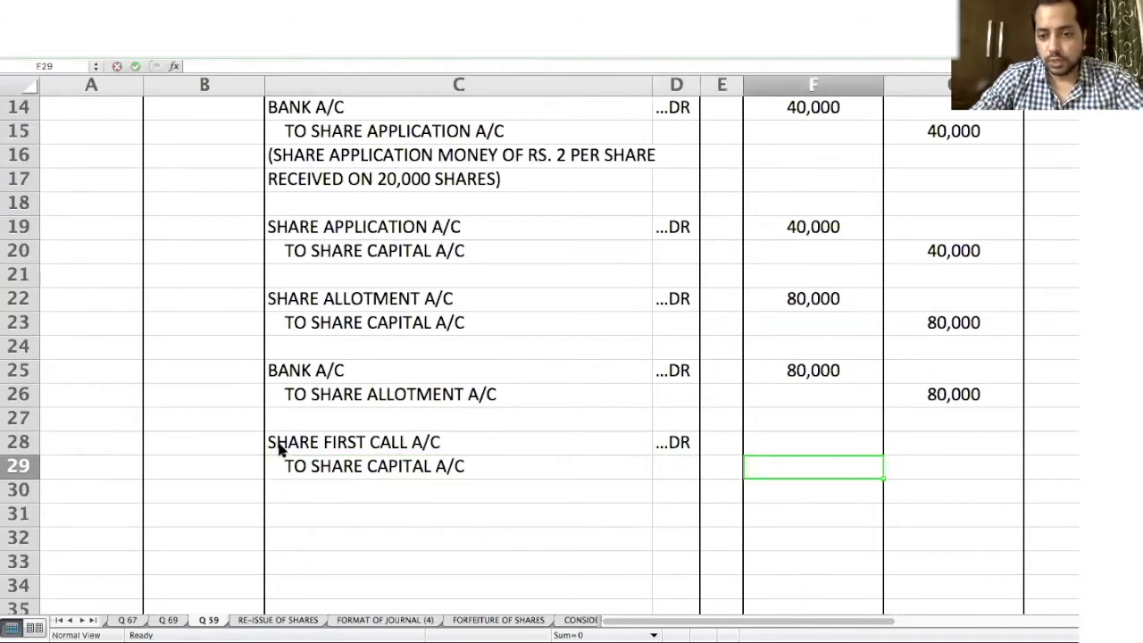
key(Up)
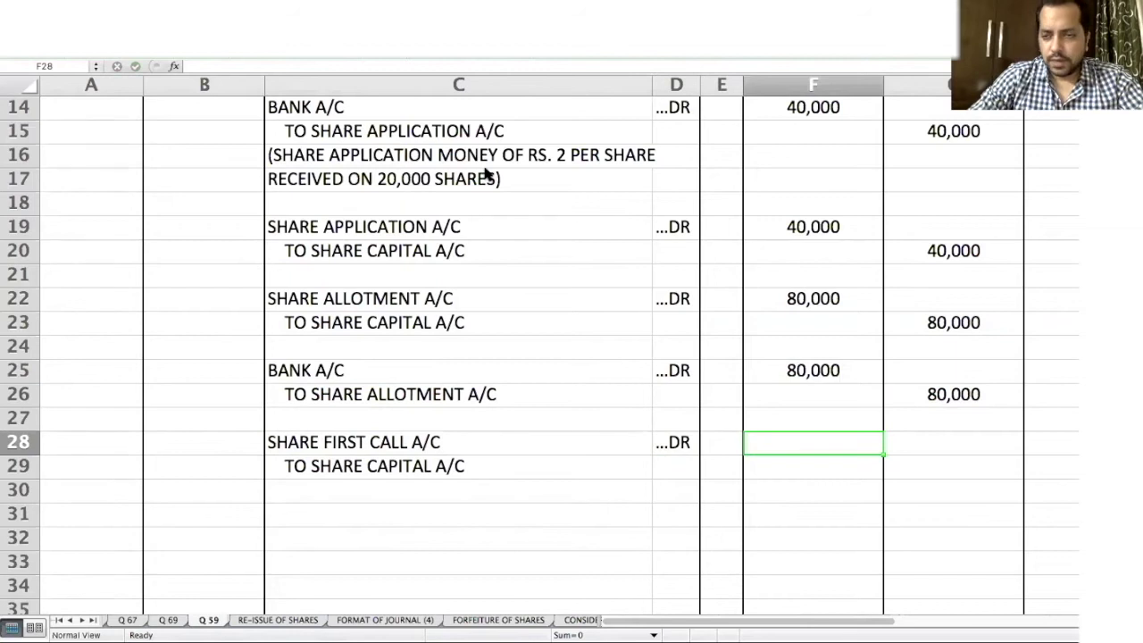
key(super+Tab)
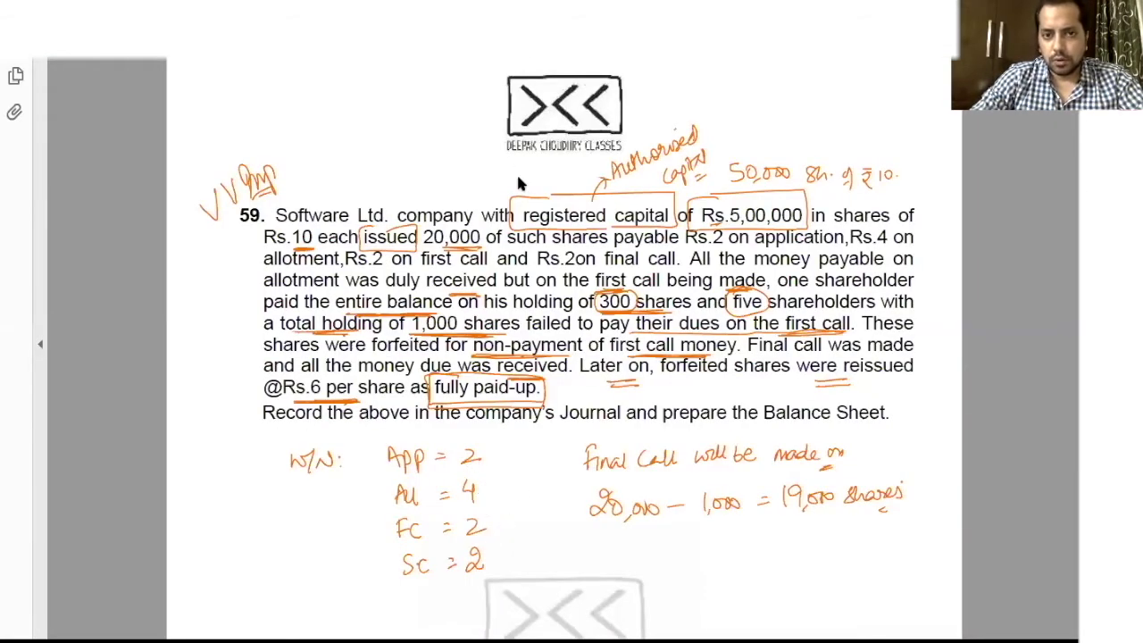
key(super+Tab)
text(40,000)
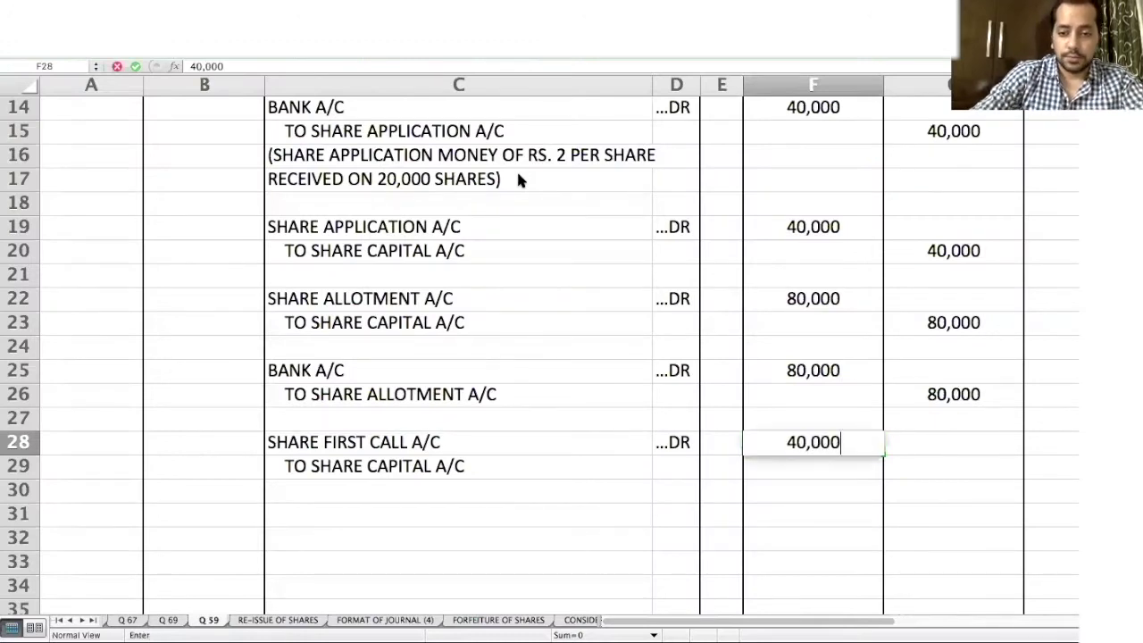
key(Return)
key(Tab)
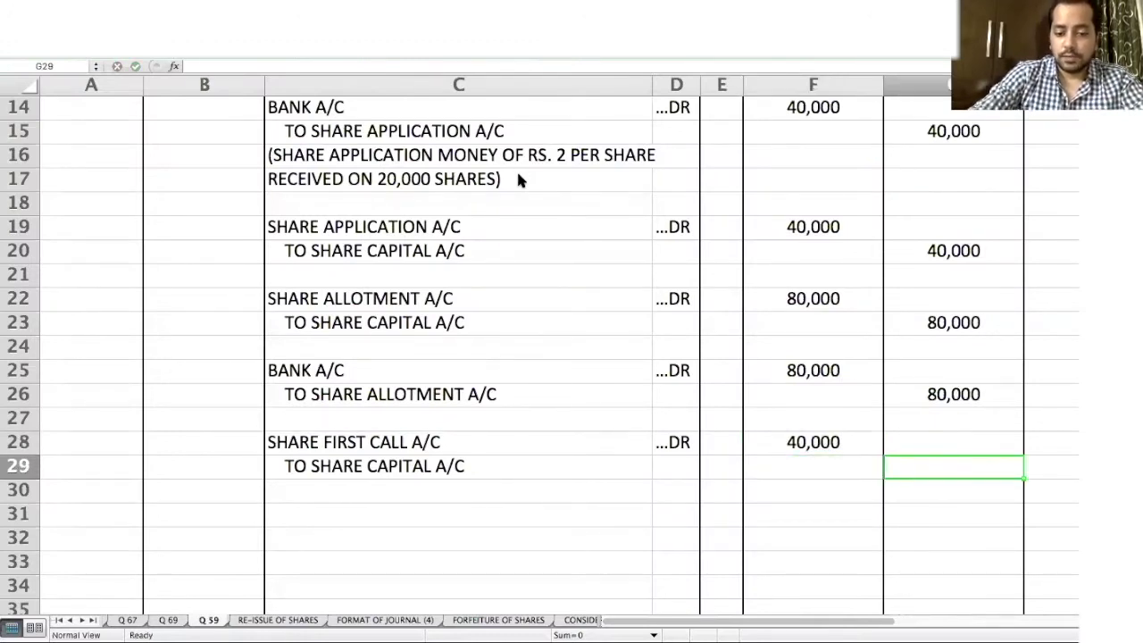
text(40,000)
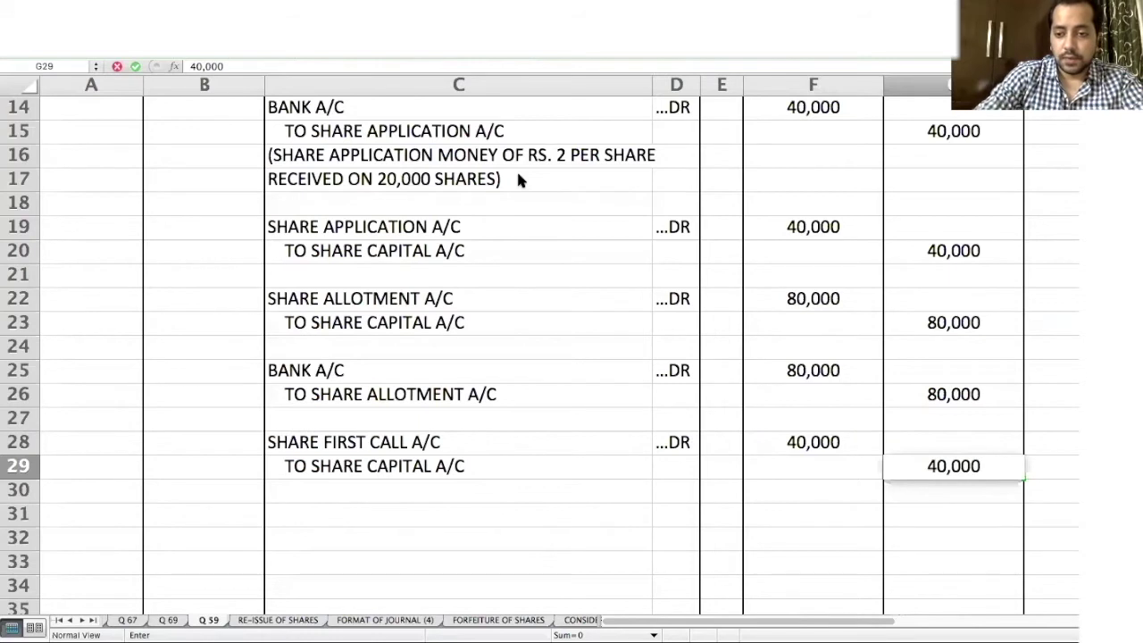
key(Return)
Step: Enter the heading WORKING NOTES in B56, below the journal table
scroll(391, 361, down, 7)
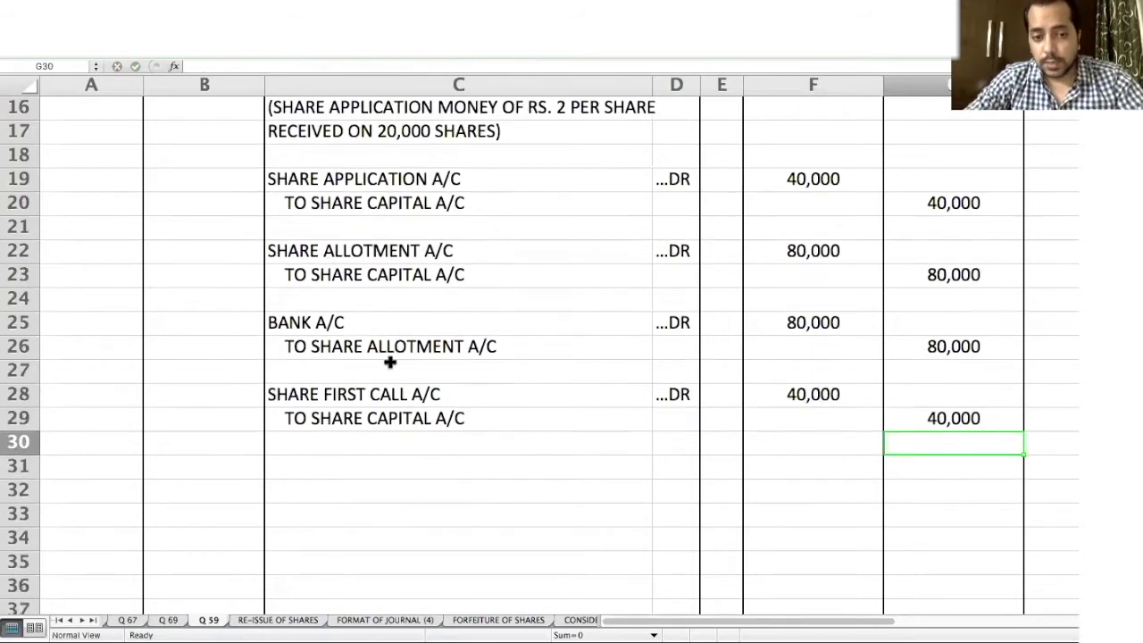
scroll(390, 361, down, 5)
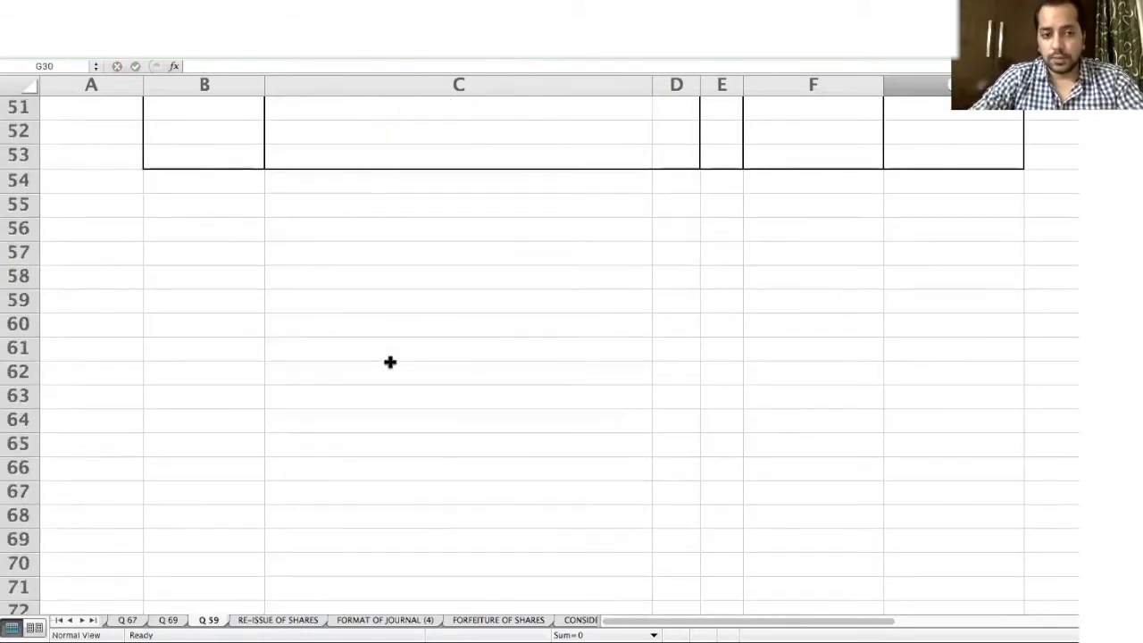
click(224, 227)
double_click(224, 227)
text(WORKIN)
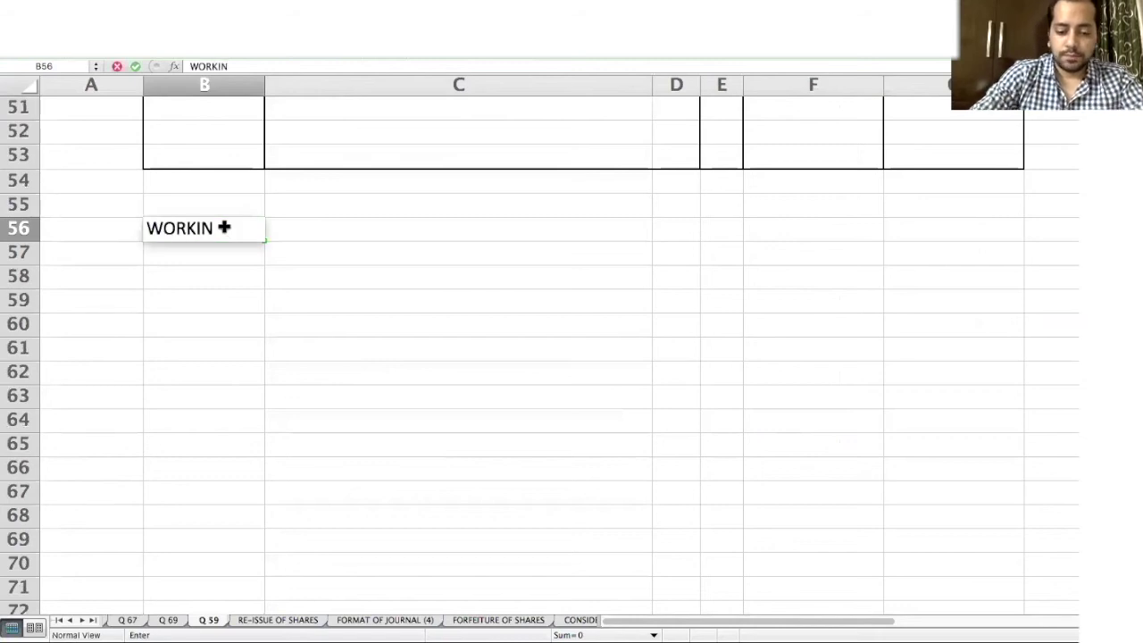
text(G NOTES)
key(Return)
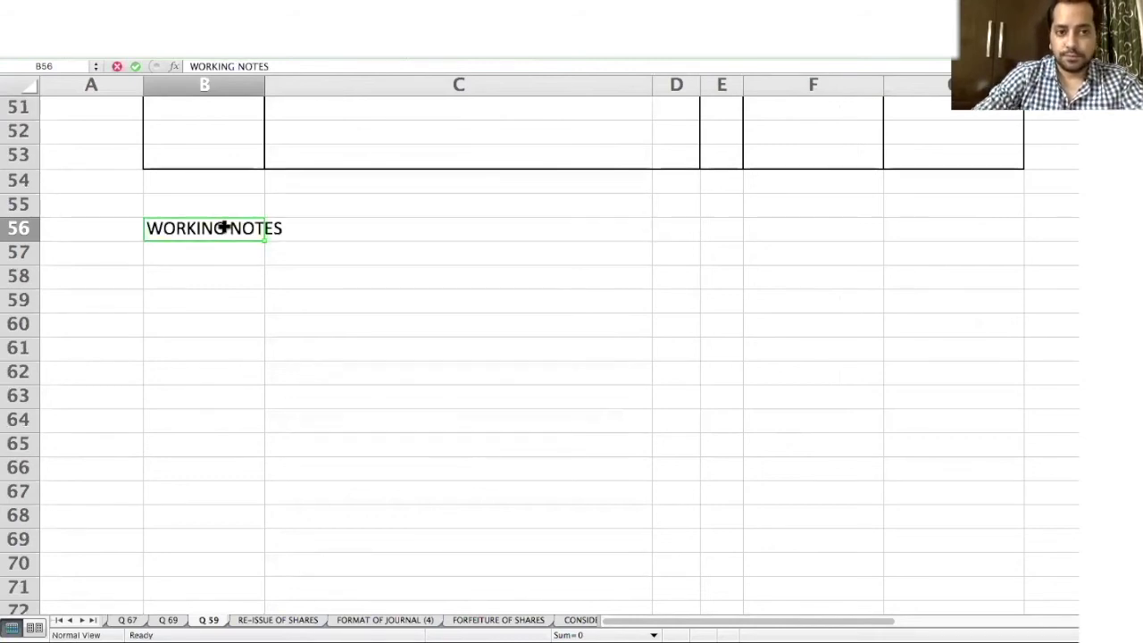
Step: Make the WORKING NOTES heading in B56 bold and underlined
key(ctrl+b)
key(ctrl+u)
Step: Enter the underlined subheading 1. CALCULATION OF MONEY RECEIVED ON FIRST CALL in B58
key(Down)
key(Down)
text(1. CALC)
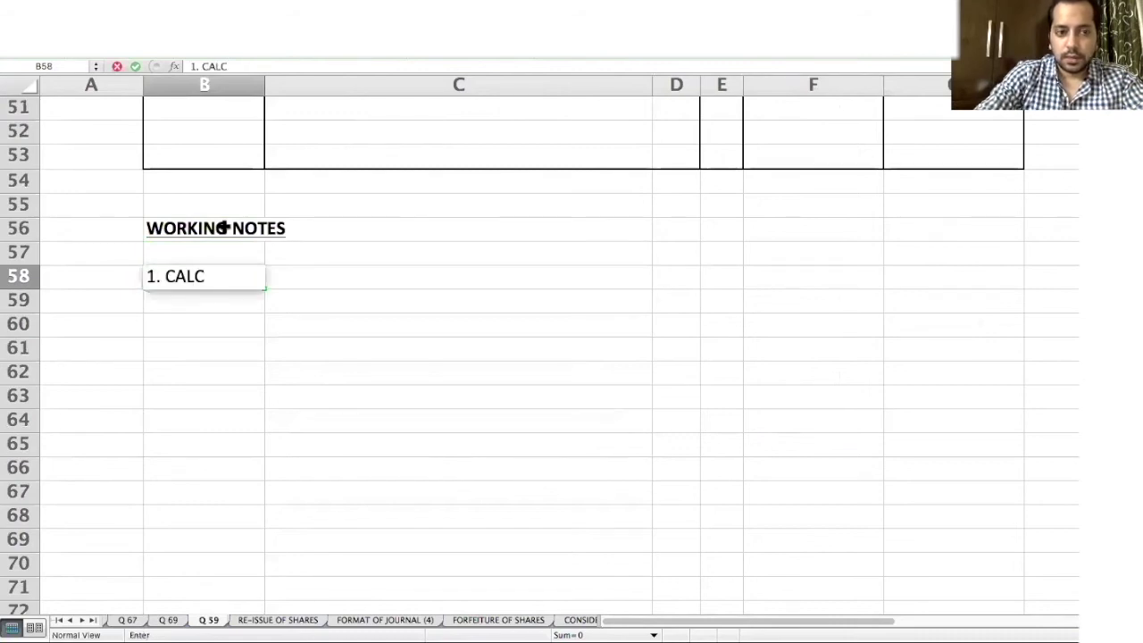
text(ULATION)
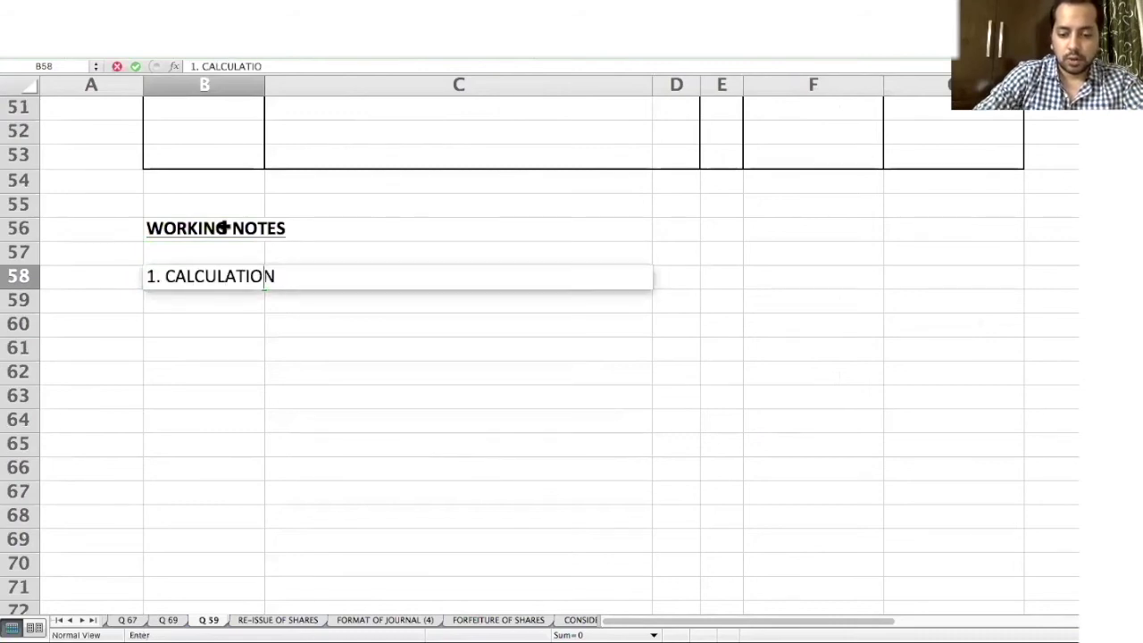
text( OF FIR)
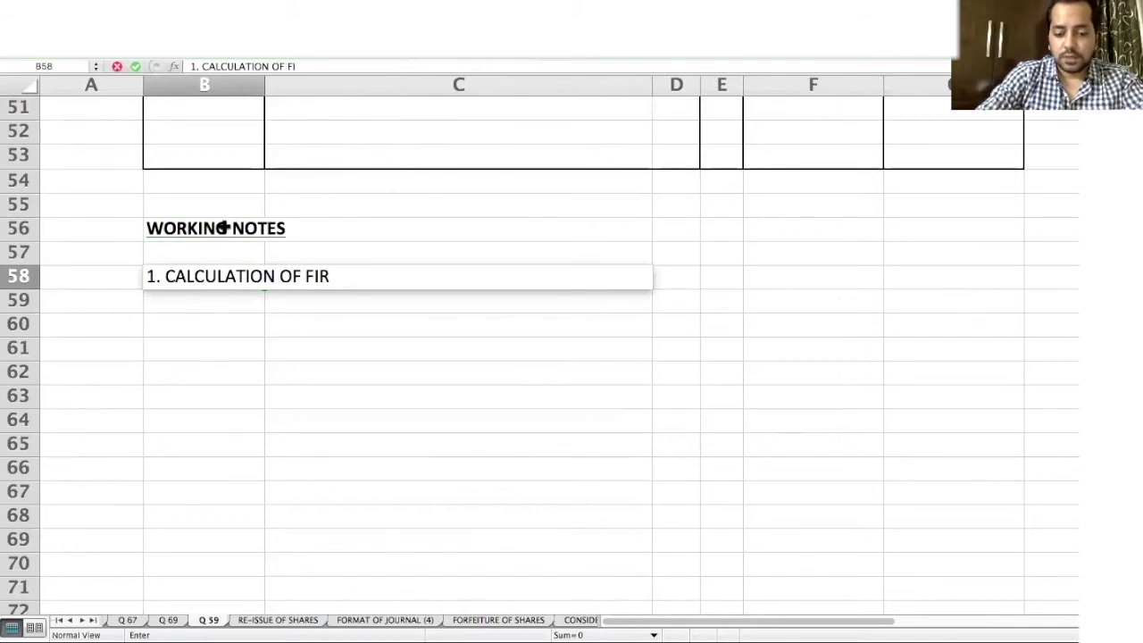
key(BackSpace)
key(BackSpace)
key(BackSpace)
text(MONEY)
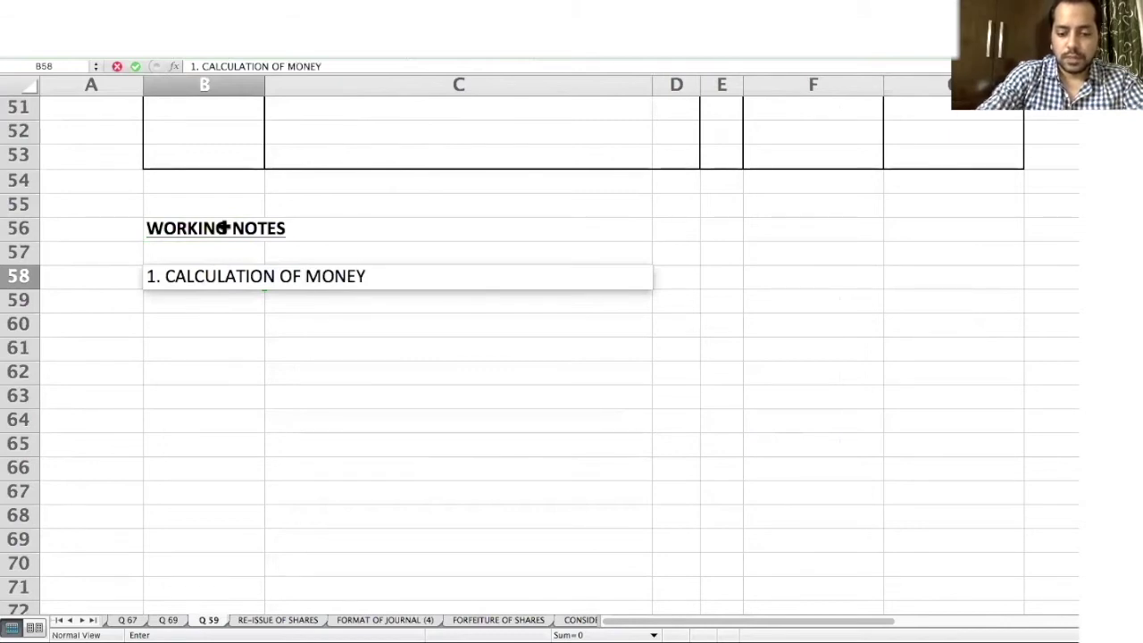
text( RECEIVED ON FIRST CALL)
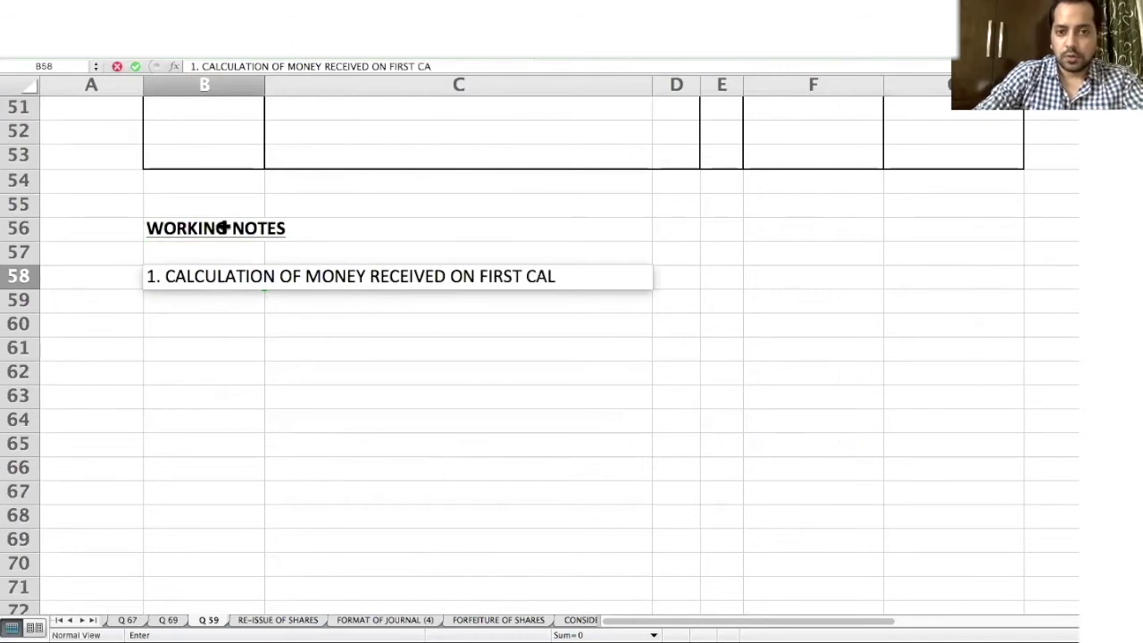
key(Return)
key(Up)
key(super+u)
Step: Enter MONEY DUE = 20,000 X 2 in B60 and the amount 40,000 in F60
key(Down)
key(Down)
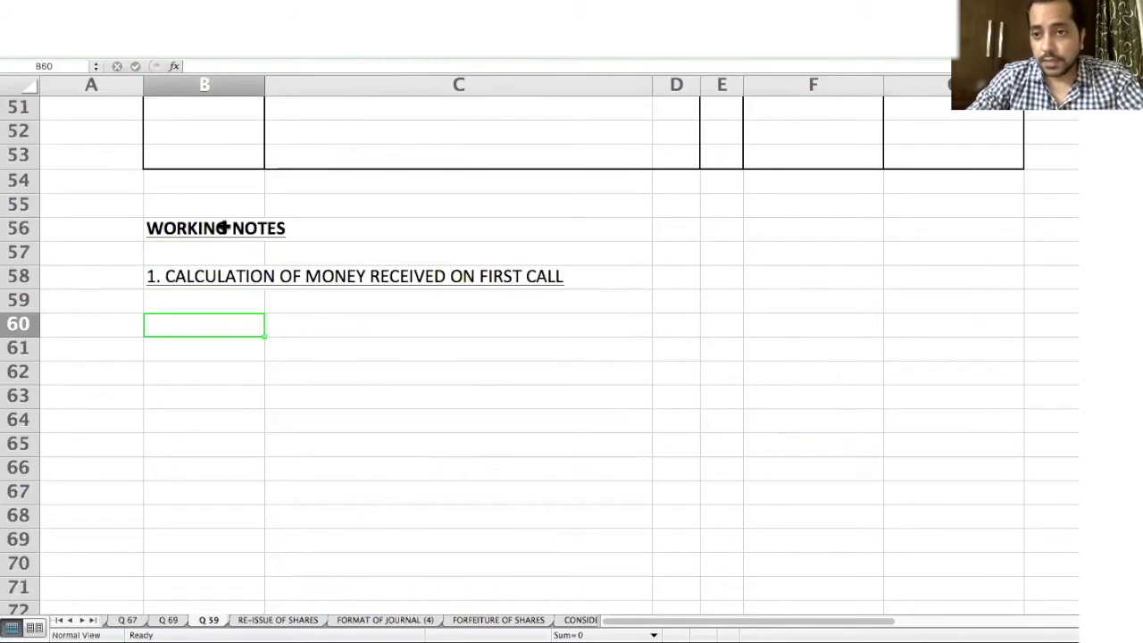
text(MONEY DUE = 20,000 X)
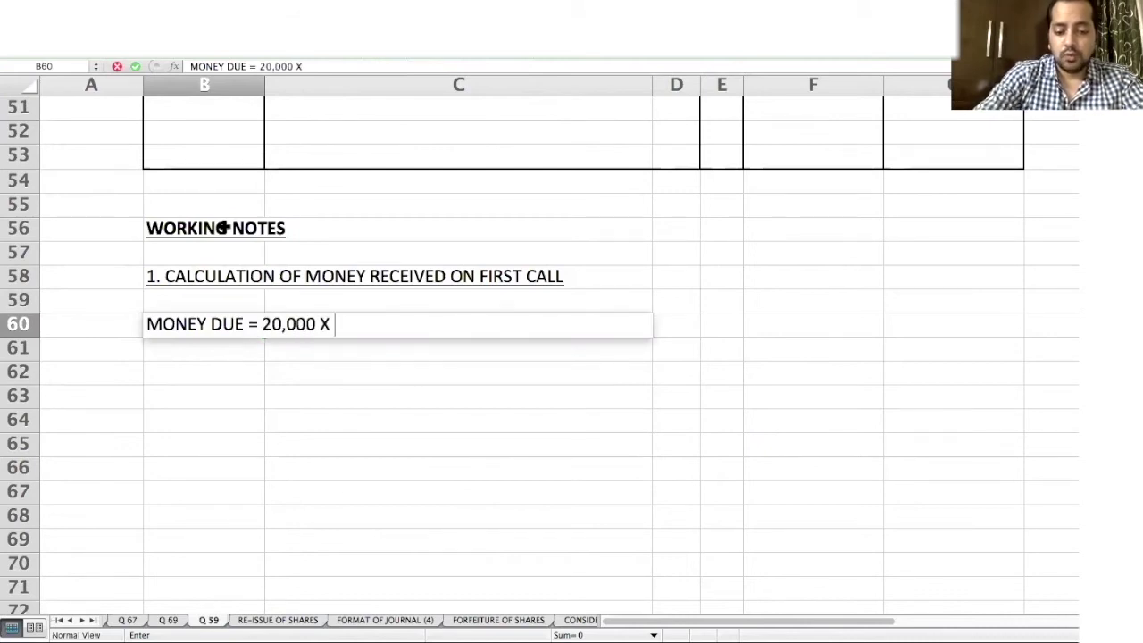
key(Right)
key(Right)
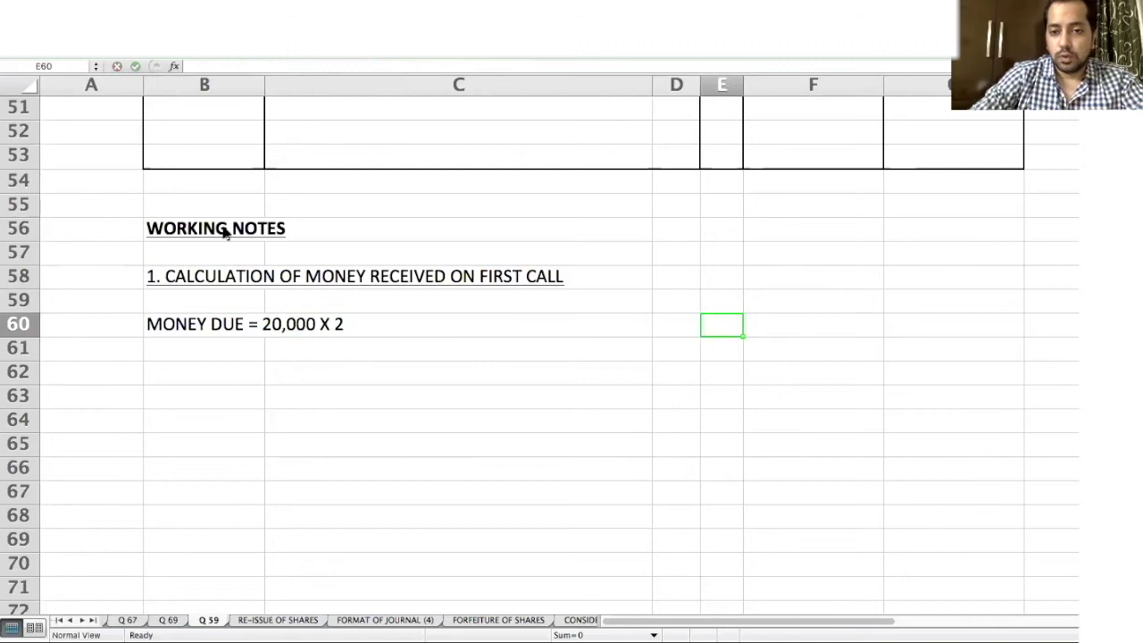
key(Right)
text(40,000)
key(Return)
Step: Add the bold column heading AMOUNT in F58, above the first call figures
key(Up)
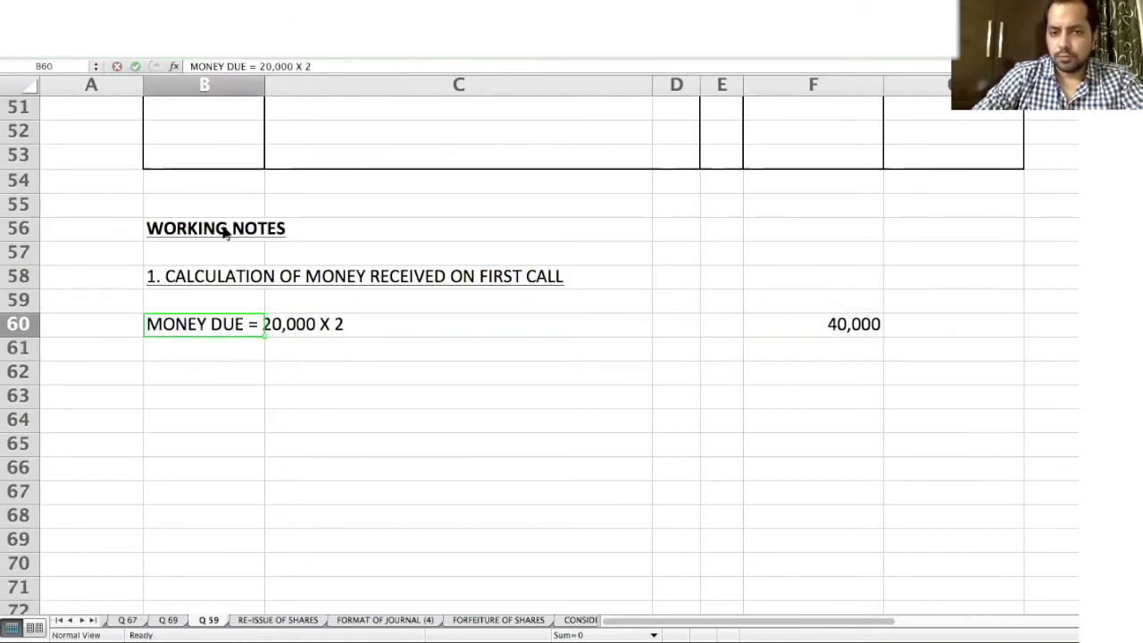
key(Right)
key(Right)
key(Right)
key(Up)
key(Up)
key(Right)
text(AMO)
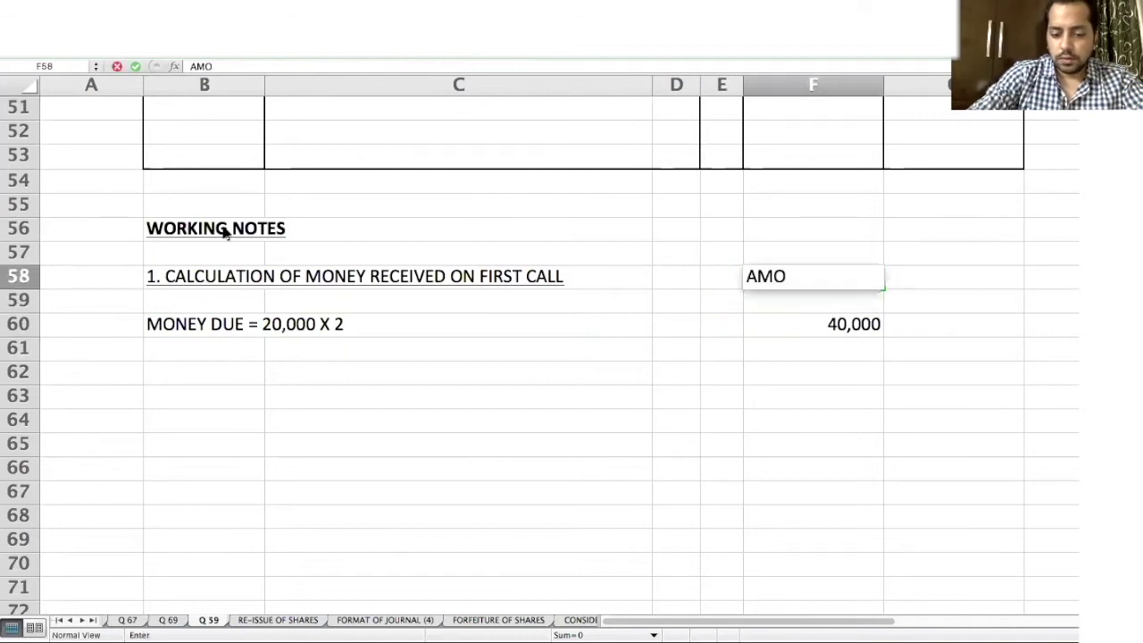
text(UNTS)
key(ctrl+Return)
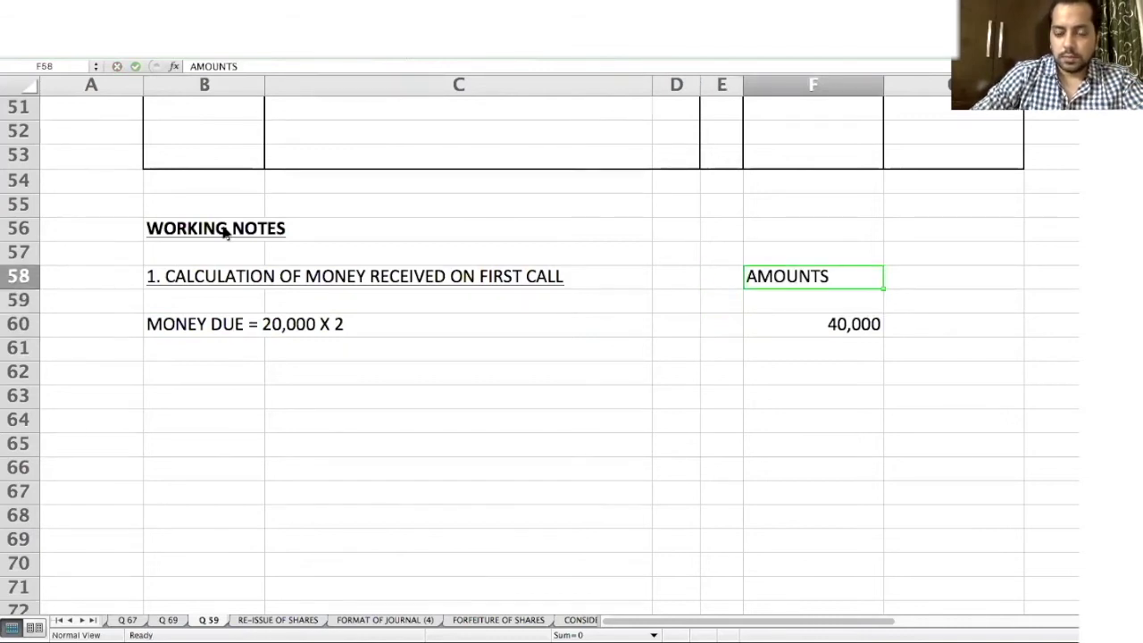
key(ctrl+b)
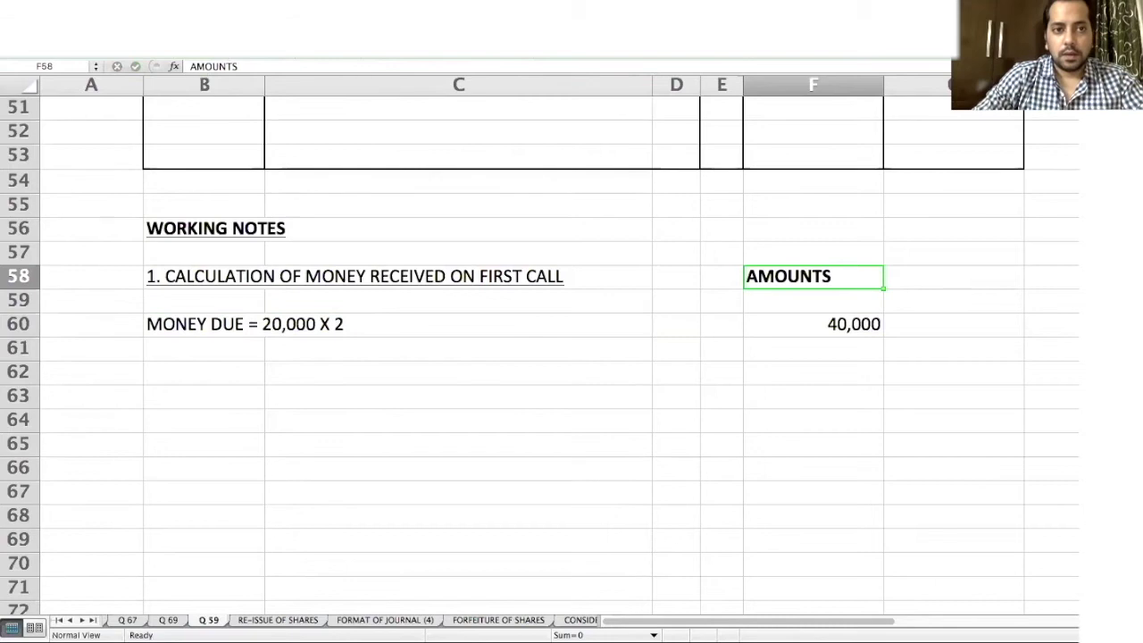
click(255, 64)
key(BackSpace)
key(Return)
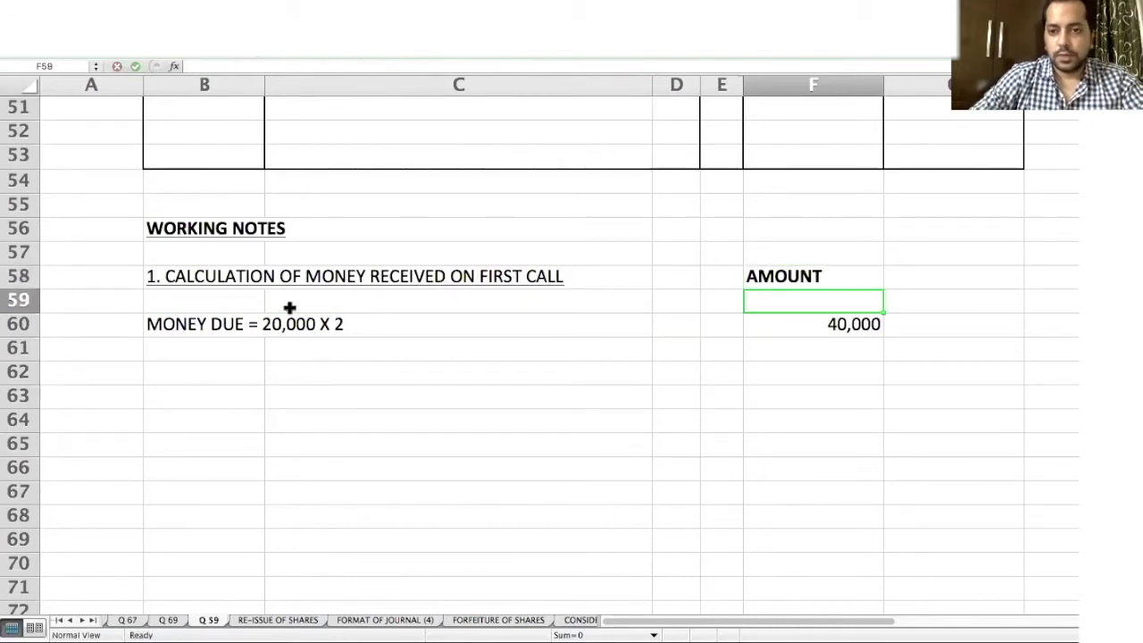
Step: Enter the labels ADD : CALLS IN ADVANCE in B62 and LESS : CALL IN ARREARS in B64
click(197, 367)
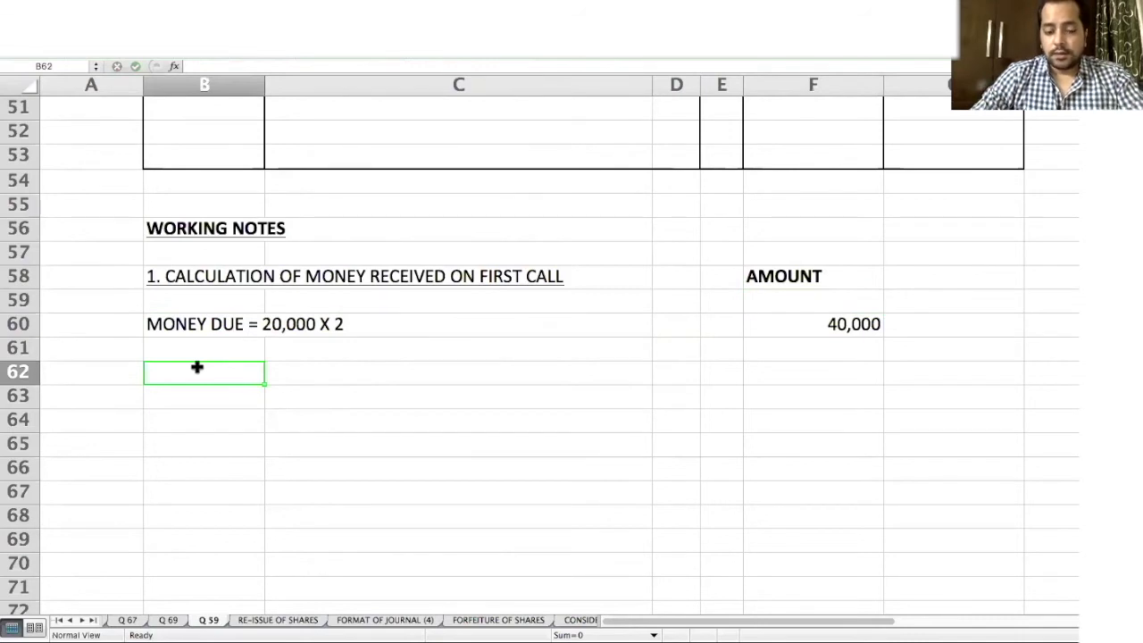
text(ADD : CALLS IN ADVANCE)
key(Return)
key(Return)
key(Return)
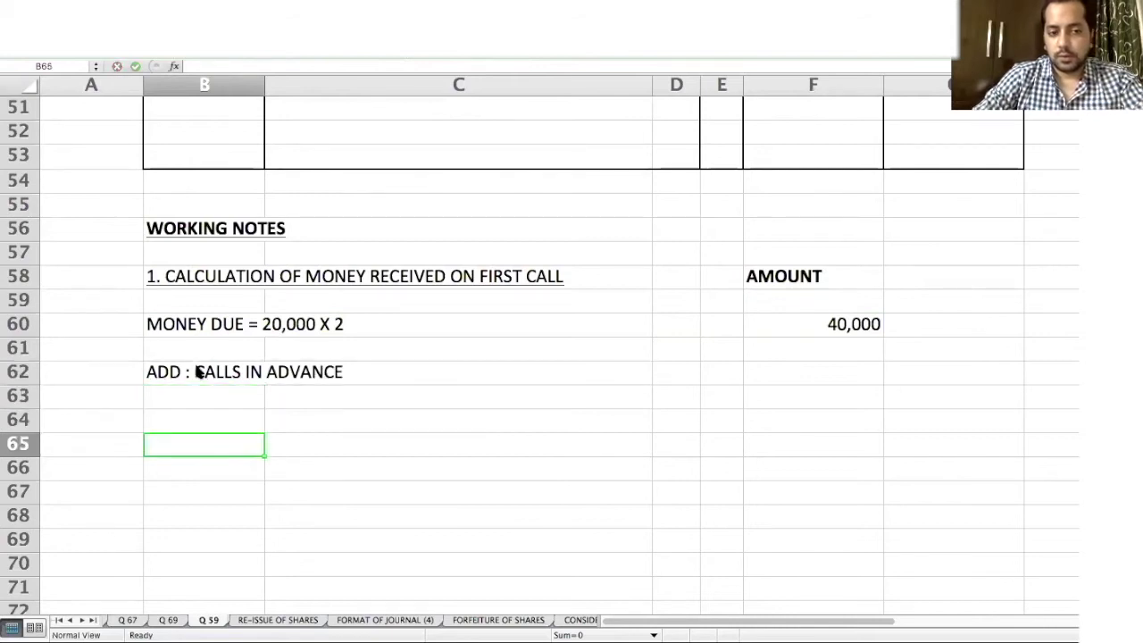
text(LESS : CALL IN ARREARS)
key(Return)
key(Up)
key(ctrl+c)
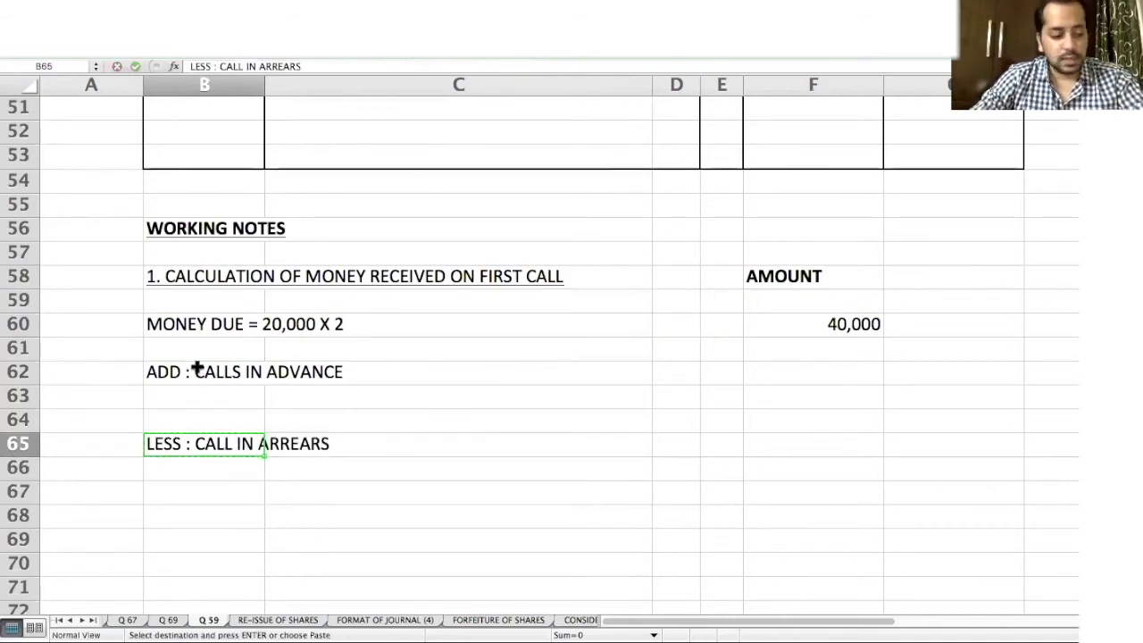
key(Up)
key(Return)
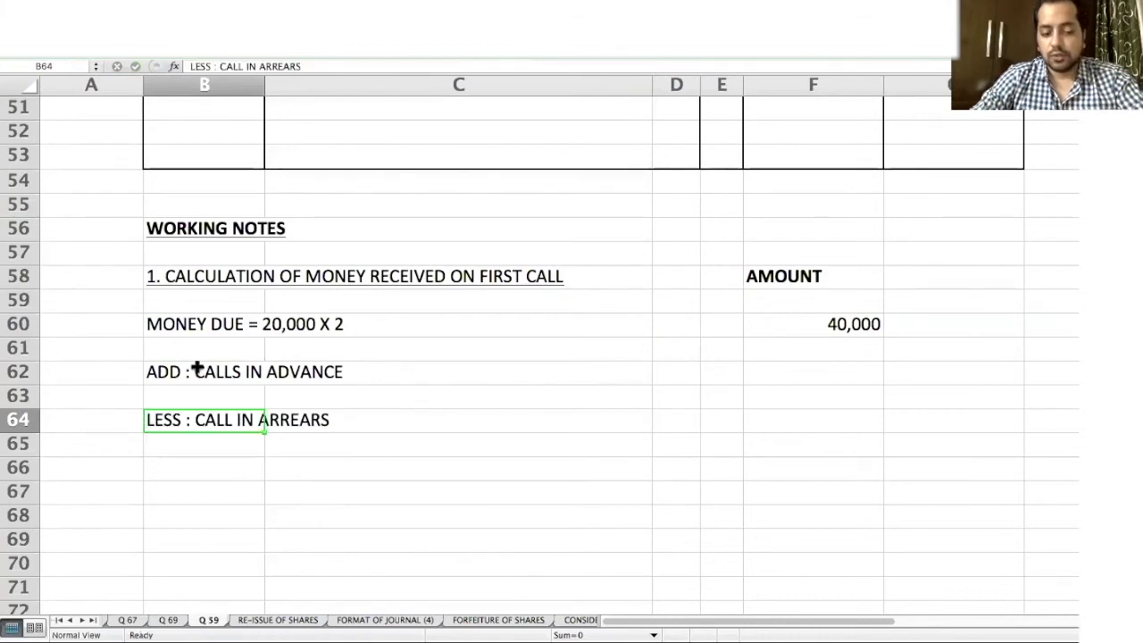
Step: Check the advance payment in the question PDF, append (300 X 2) to the calls in advance label, and enter 600 in F62
click(409, 404)
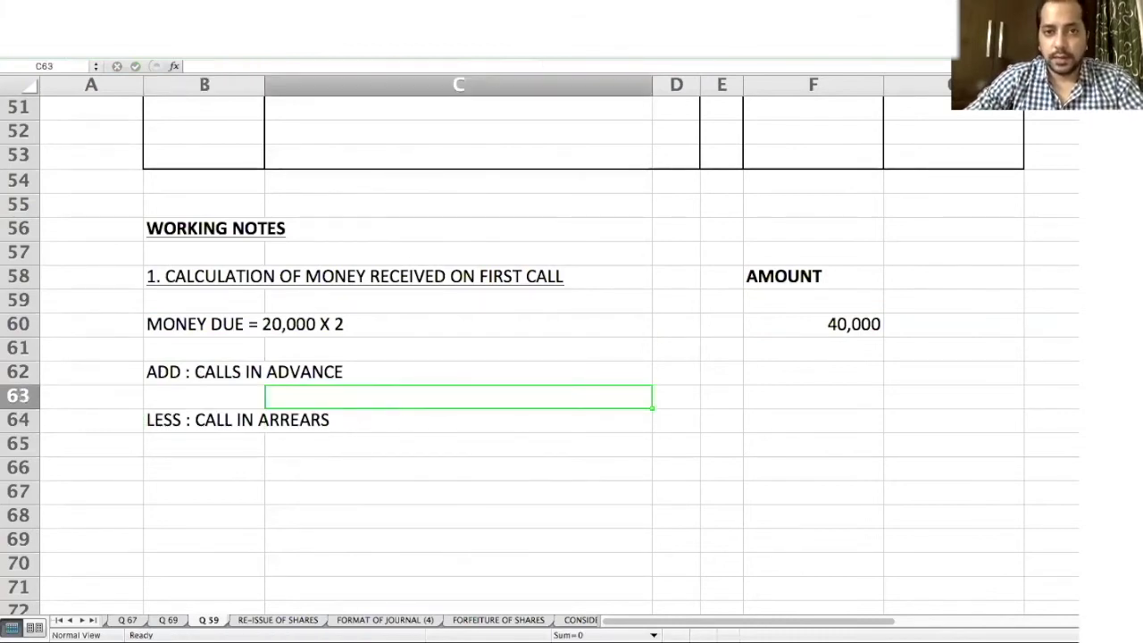
key(alt+Tab)
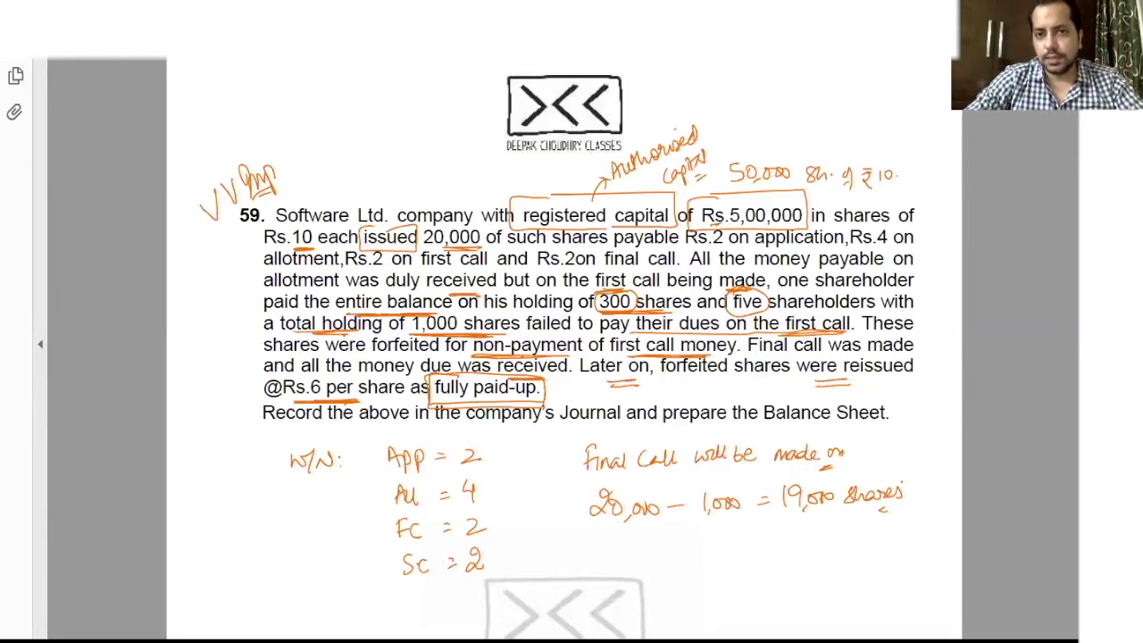
key(super+Tab)
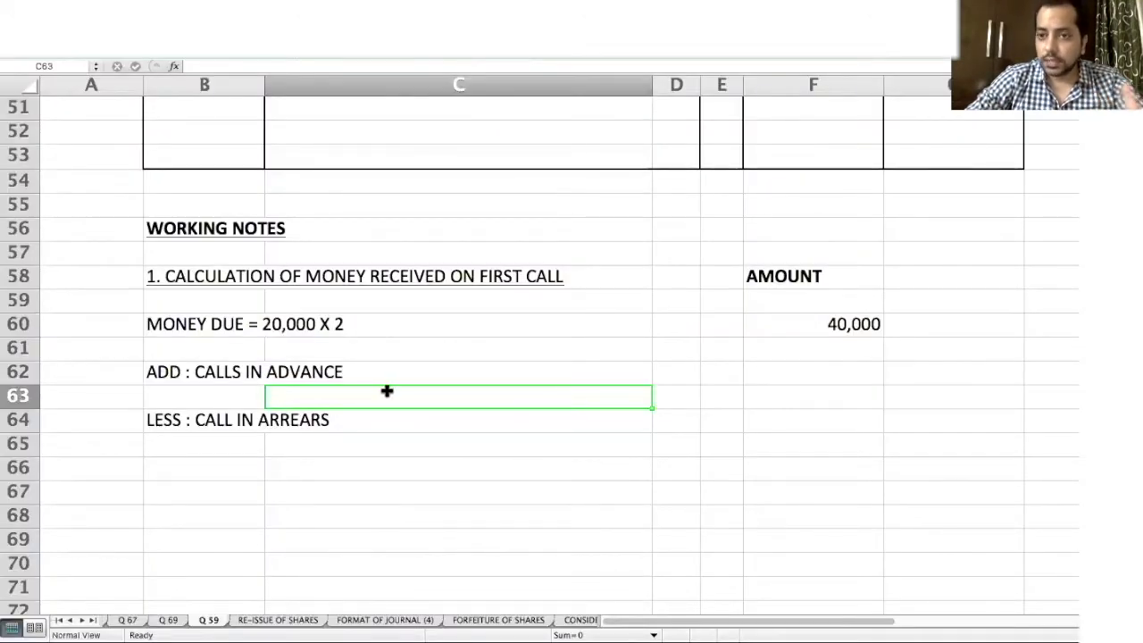
click(157, 366)
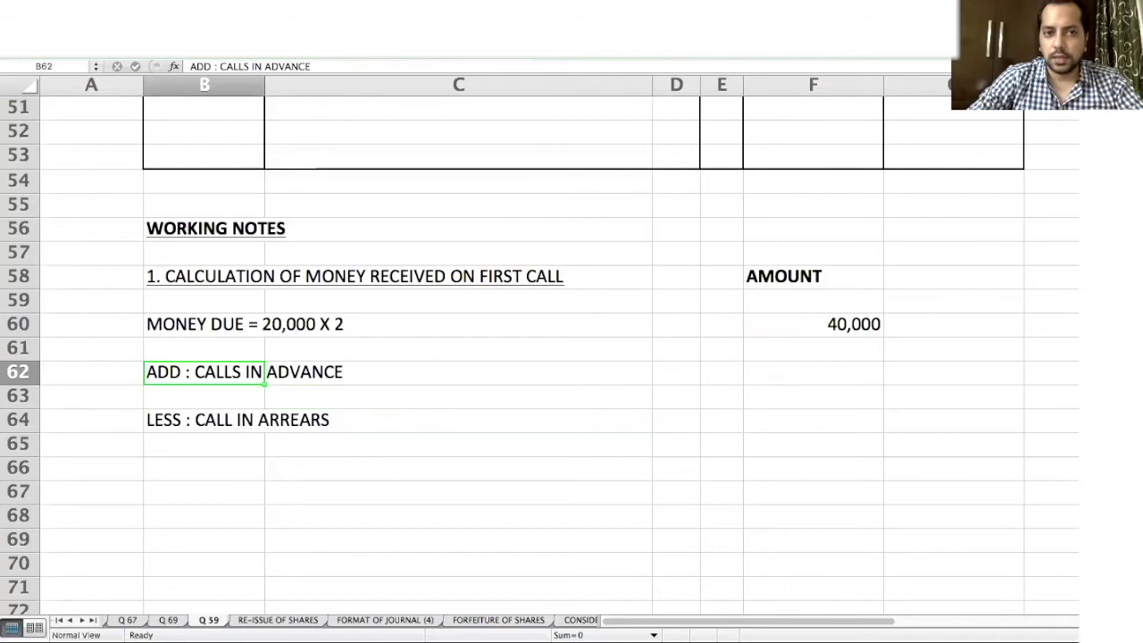
click(376, 67)
text(()
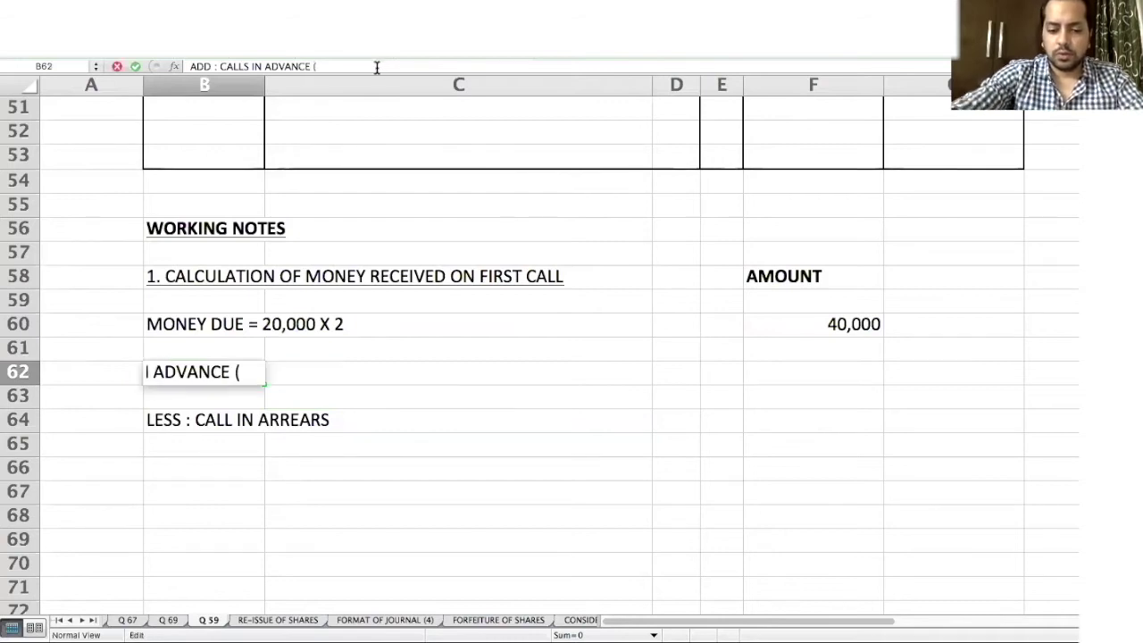
text(300 X 2))
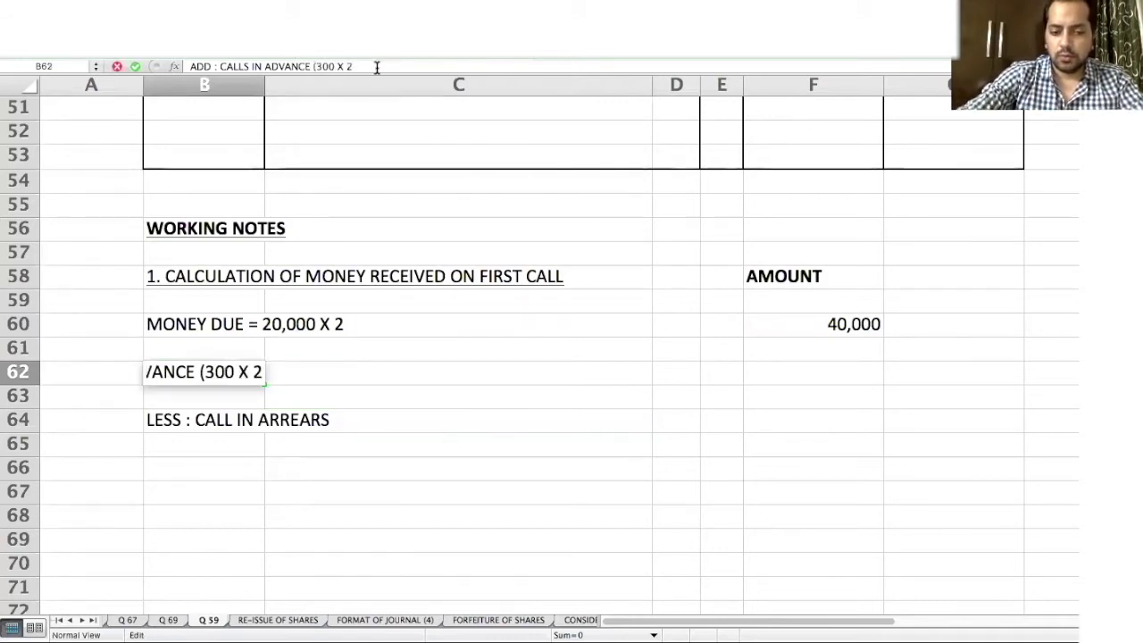
key(Tab)
key(Tab)
key(Tab)
key(Tab)
text(600)
key(Return)
Step: Total the money due and calls in advance in F63 with a SUM of F60:F62
key(Tab)
key(Tab)
key(Tab)
key(Tab)
key(Tab)
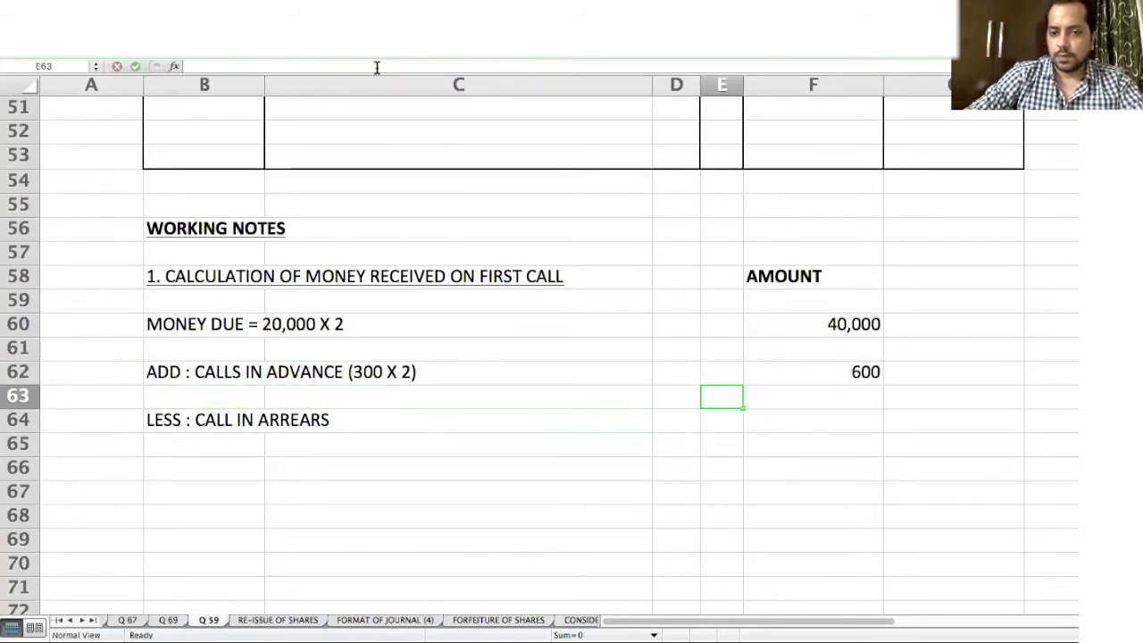
key(shift+Tab)
text(=SUM()
key(Up)
key(shift+Up)
key(shift+Up)
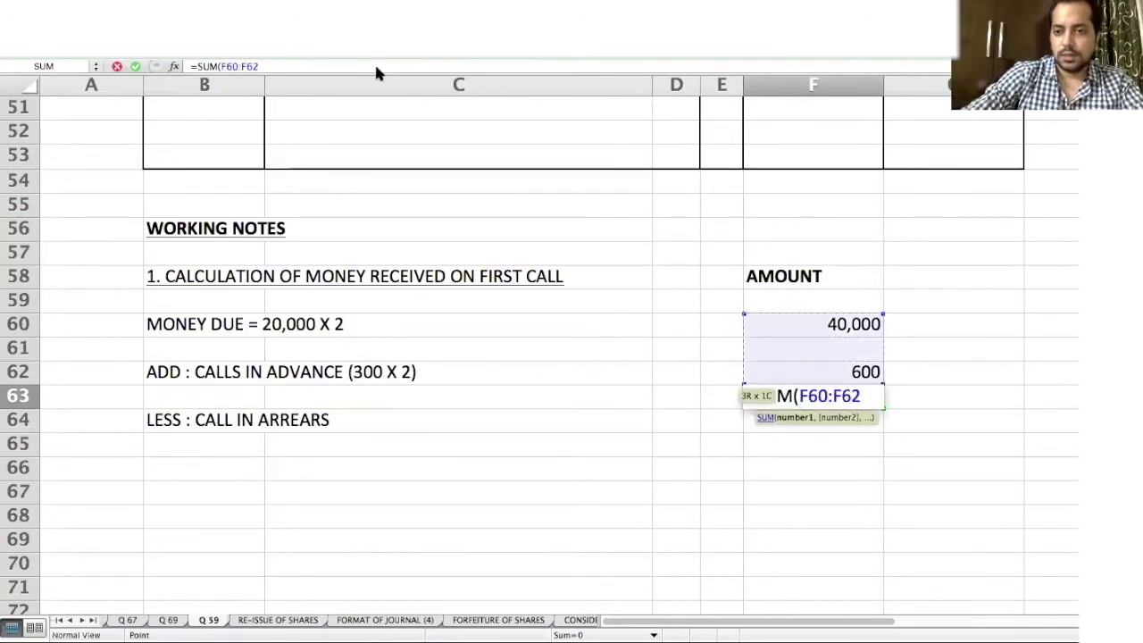
key(Return)
Step: Underline the 600 in F62 and delete the blank row 61 above it
key(Up)
key(Up)
key(super+u)
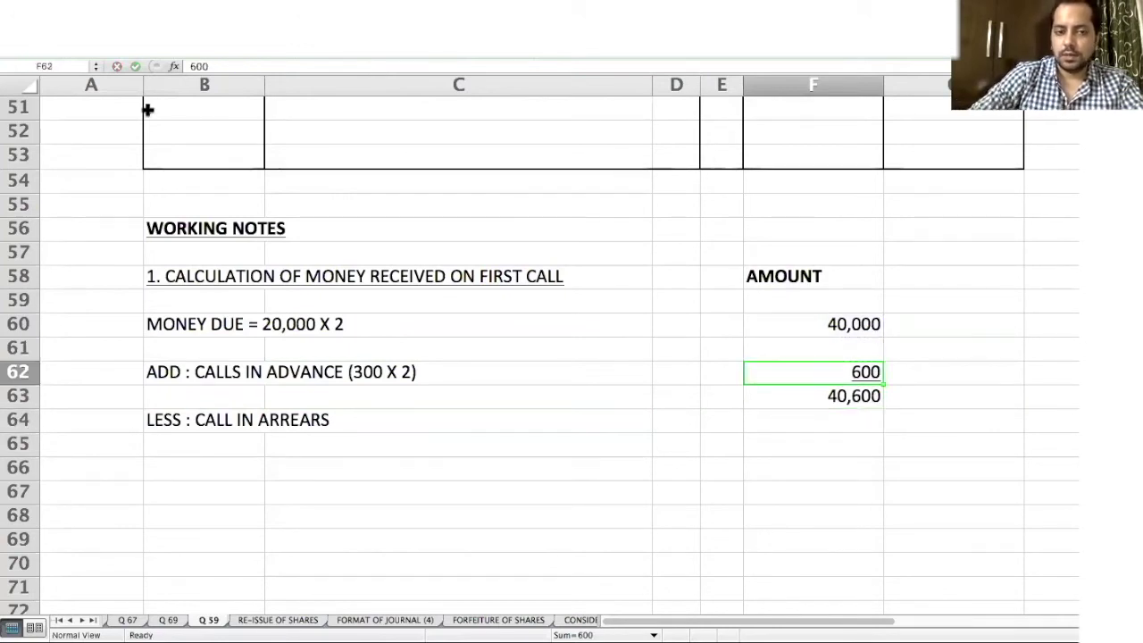
click(15, 347)
key(super+minus)
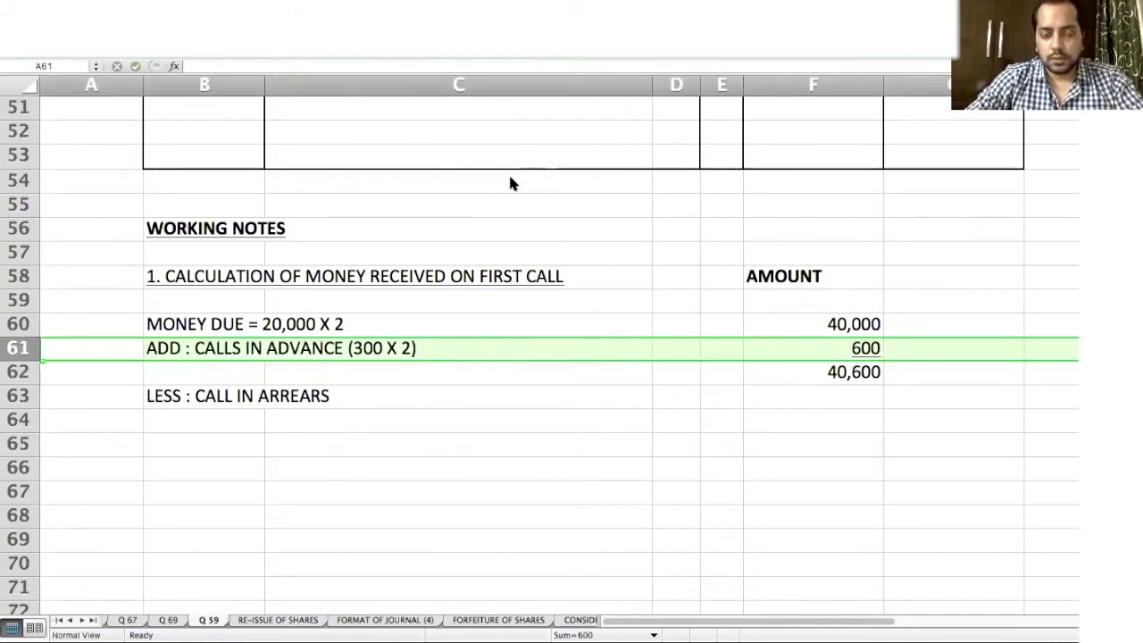
Step: Check the unpaid shares in the question PDF, append (1,000 X 2) to the call in arrears label, and enter -2,000 in F63
key(super+Tab)
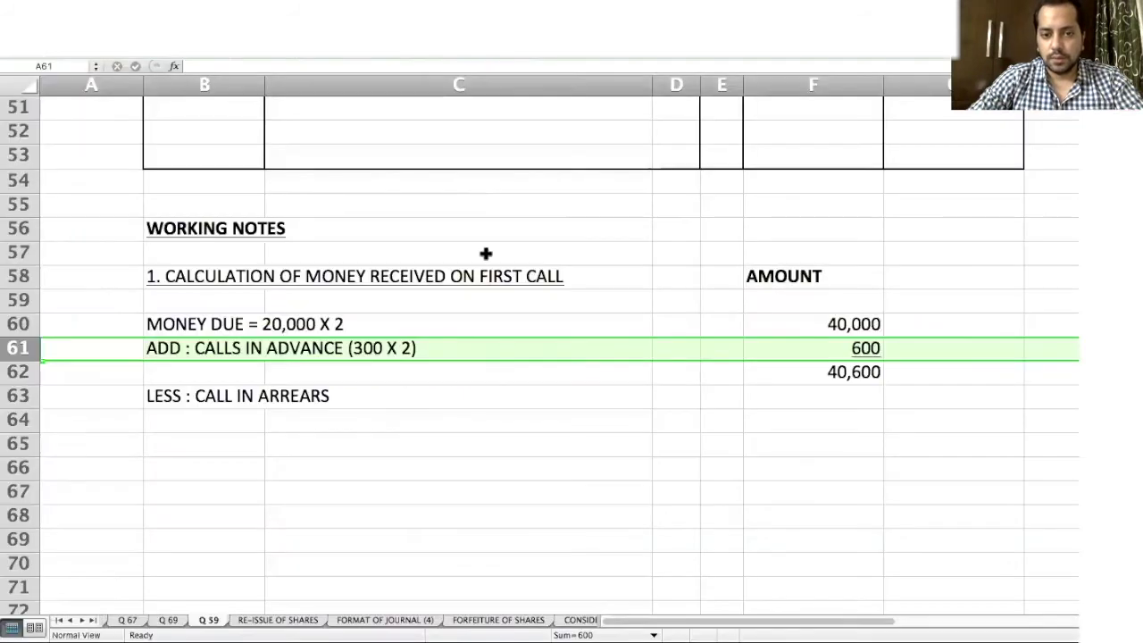
key(super+Tab)
click(237, 399)
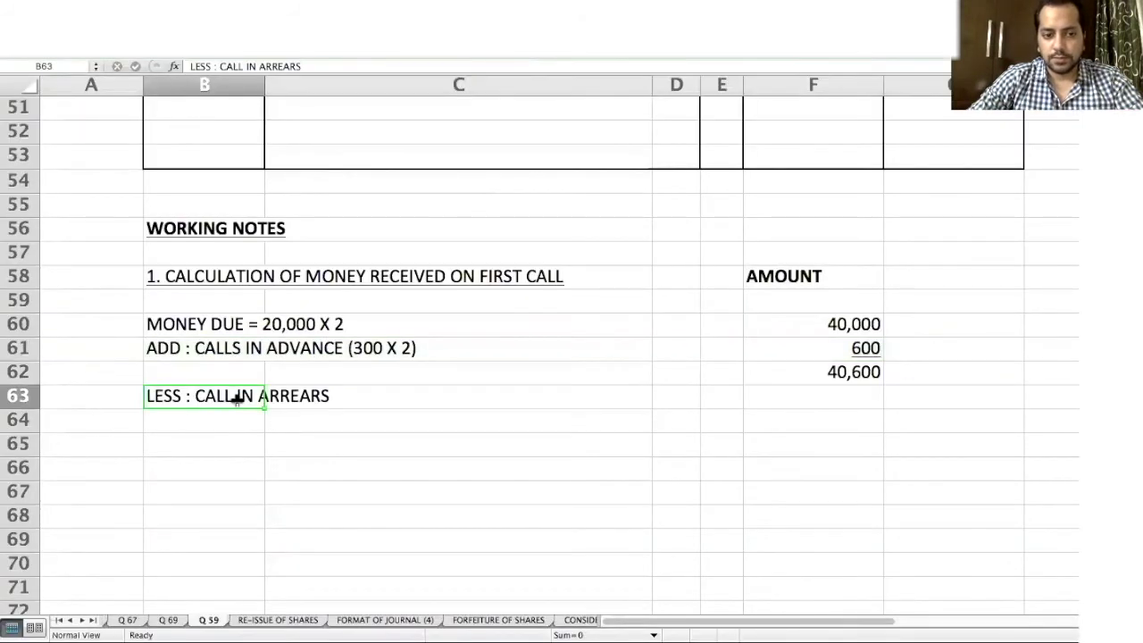
click(350, 65)
text((1,000)
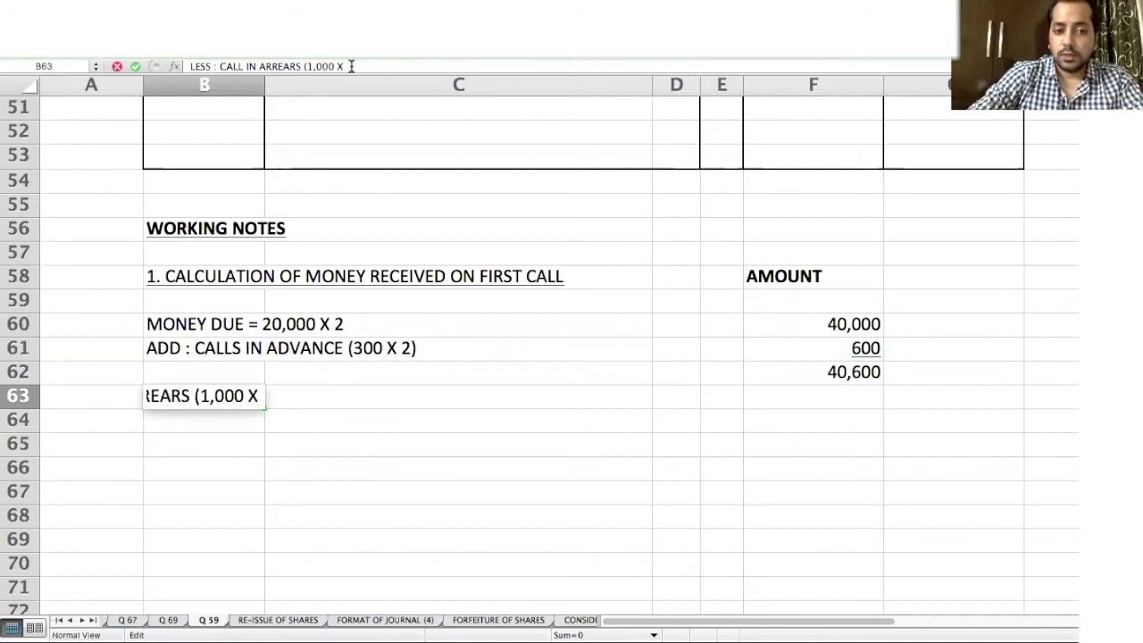
text( X 2))
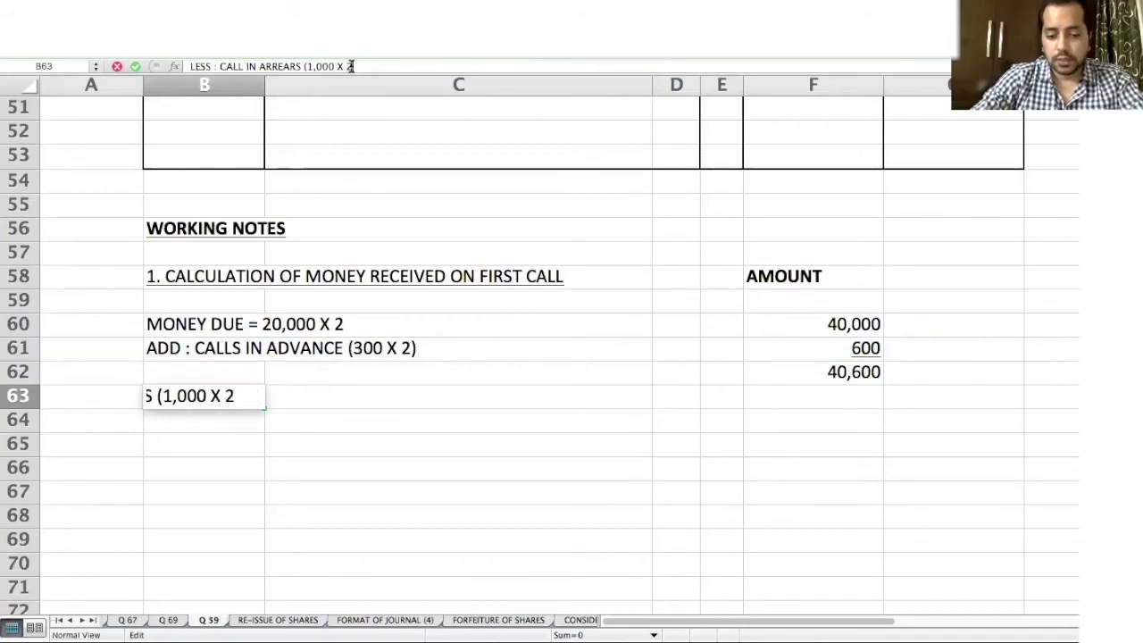
key(Tab)
key(Tab)
key(Tab)
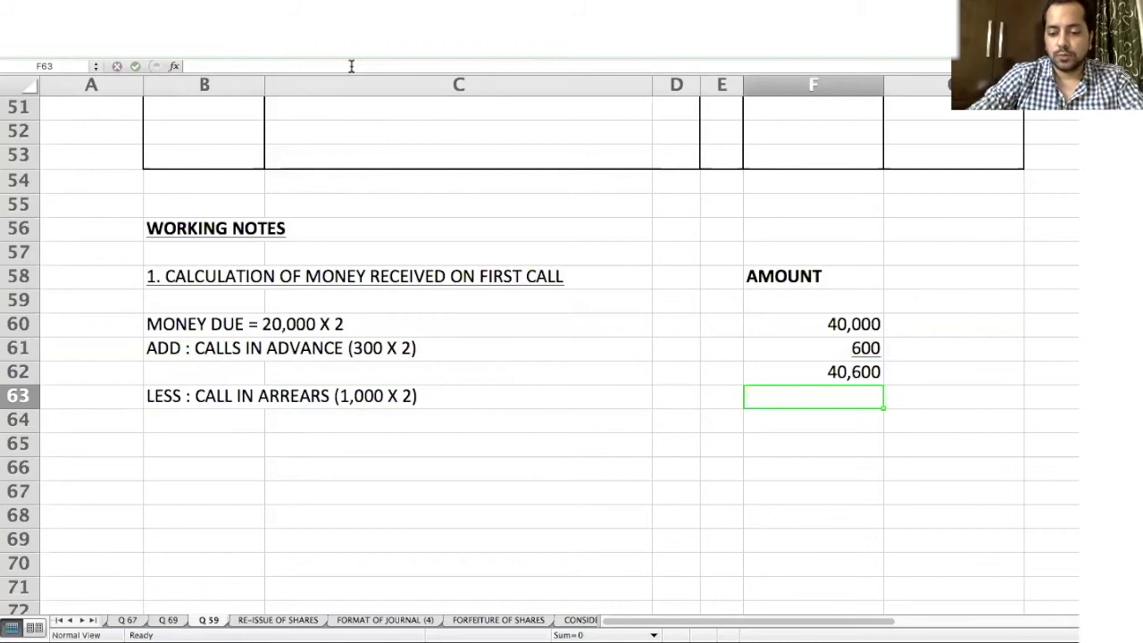
text(-2,000)
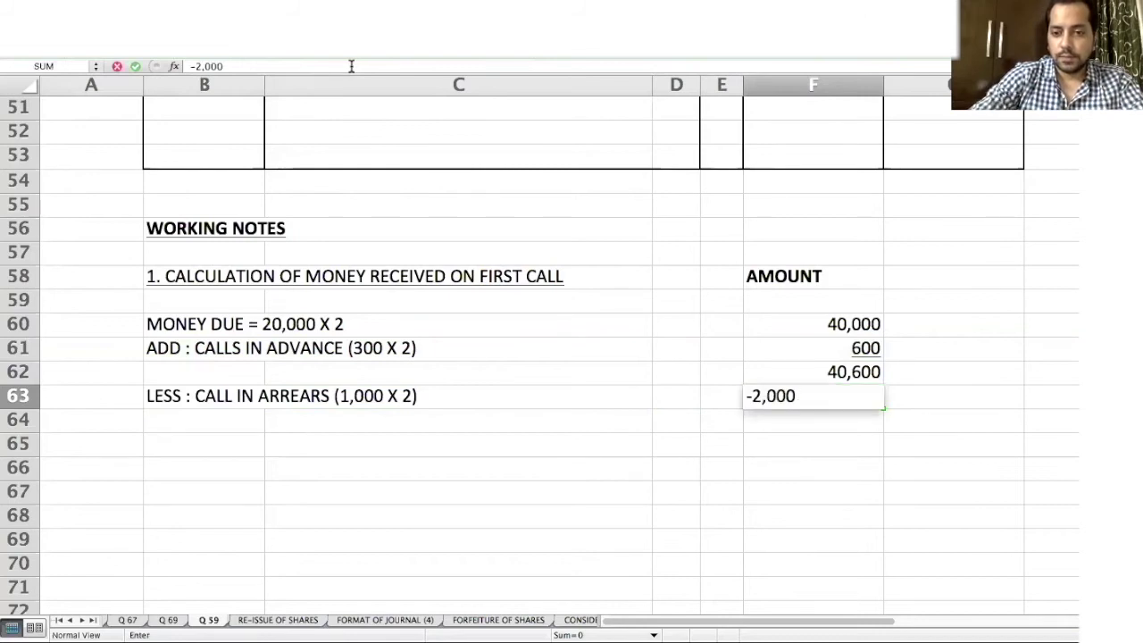
key(Return)
Step: Calculate the first call money received in F64 with a SUM of F62:F63, and underline the -2,000 above it
key(Tab)
key(Tab)
key(Tab)
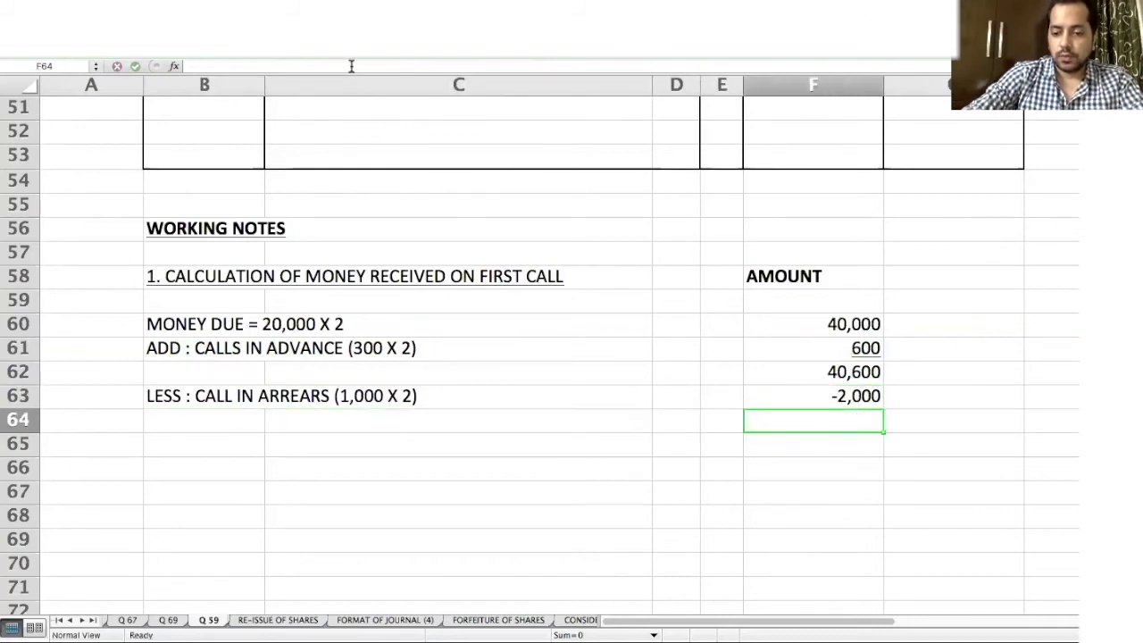
text(=SUM()
key(Up)
key(shift+Up)
key(Return)
key(Up)
key(Up)
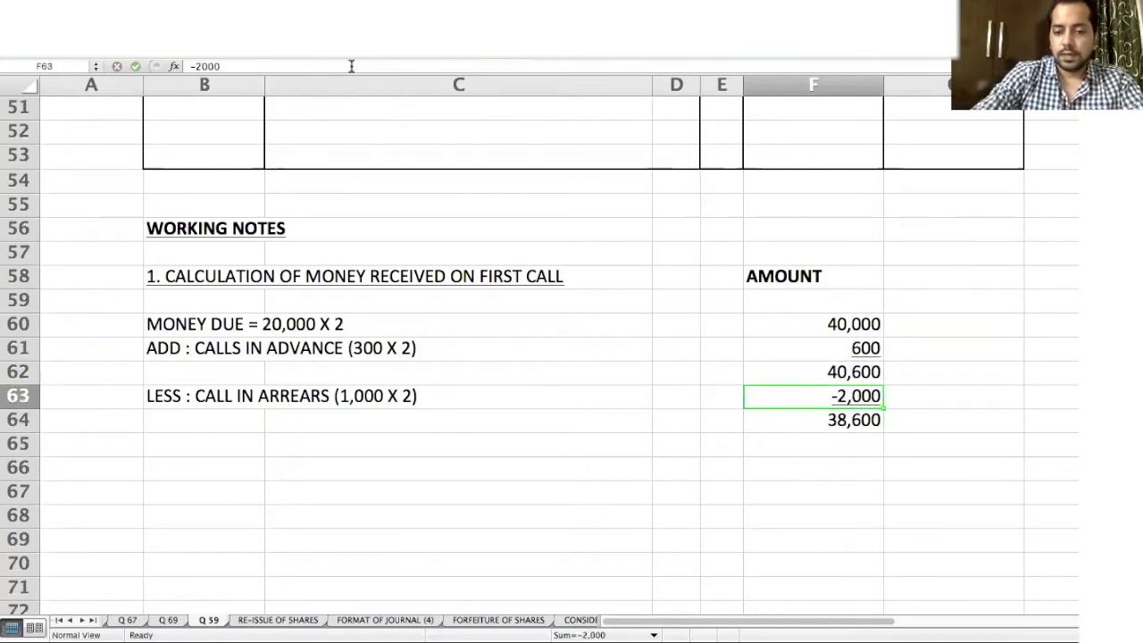
Step: Bold the total in F64 and label its row MONEY RECEIVED in bold in B64
key(Down)
key(super+b)
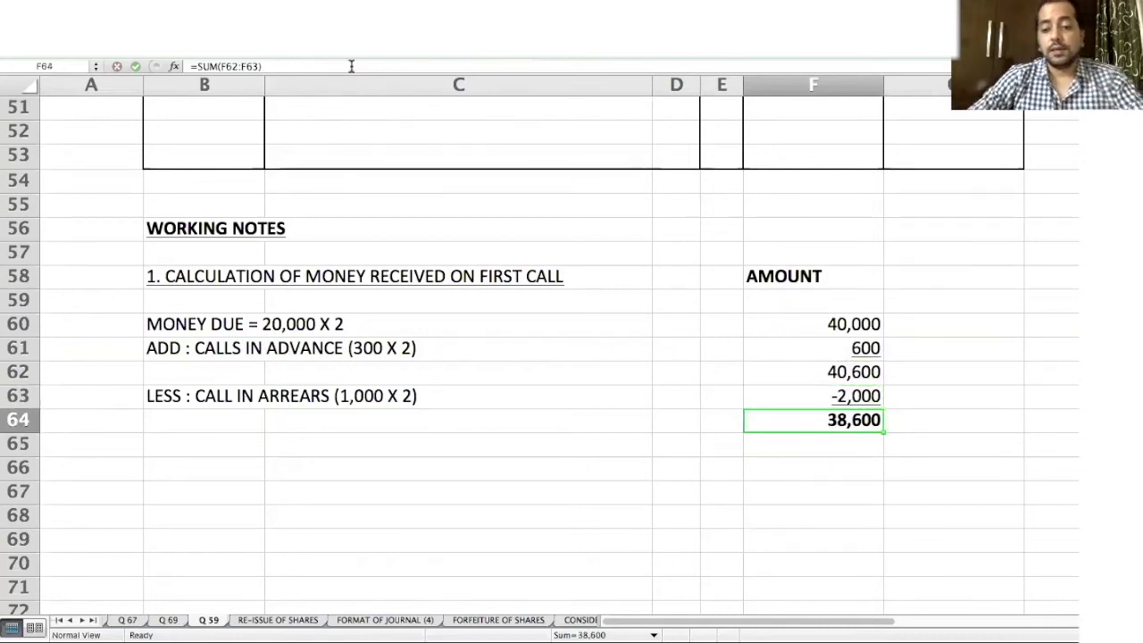
click(190, 424)
text(MONEY)
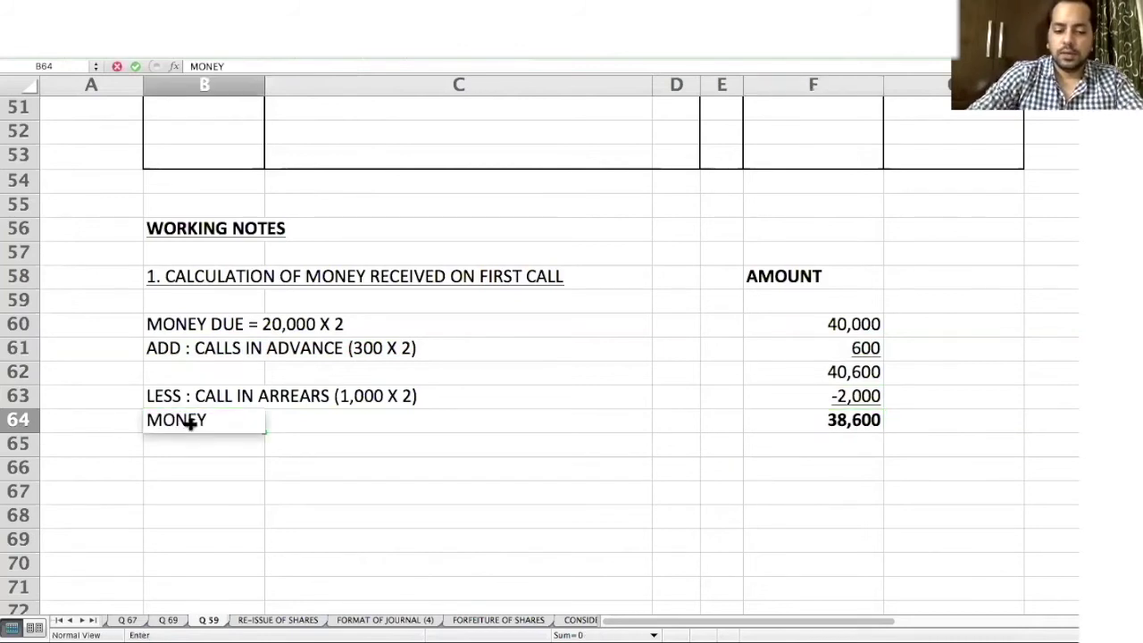
text( RECEIVED)
key(Return)
click(191, 429)
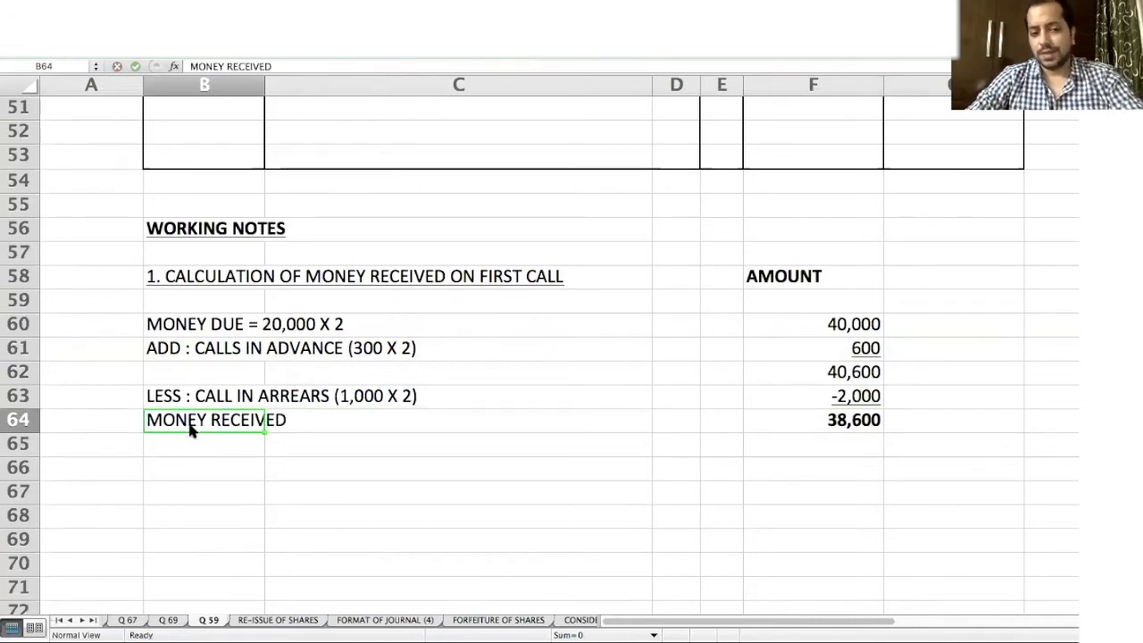
key(ctrl+b)
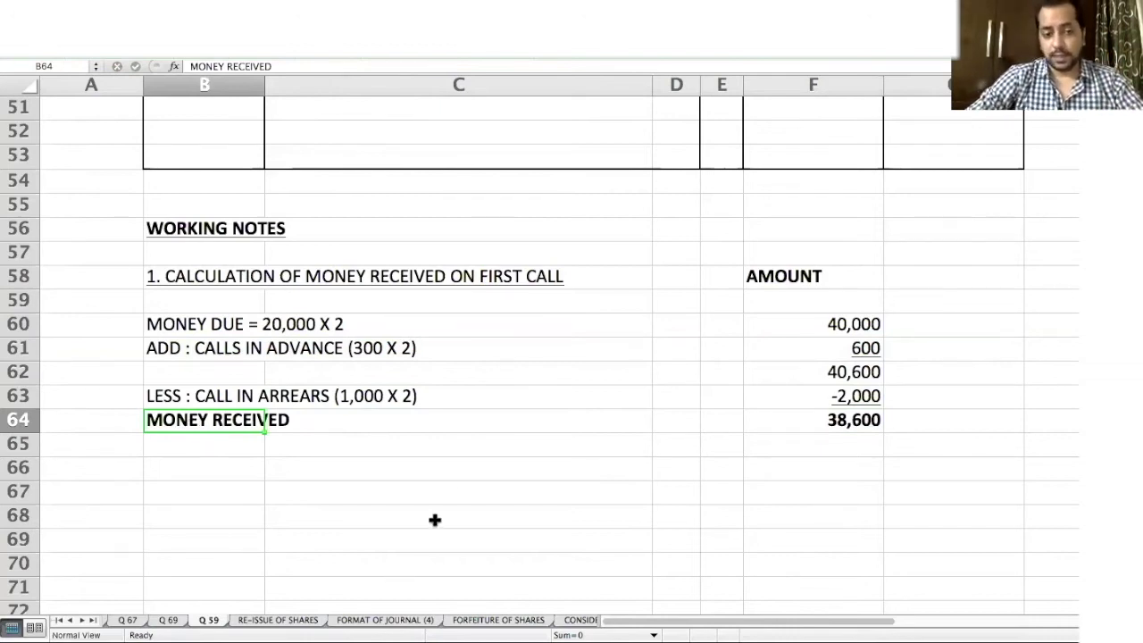
Step: Enter BANK A/C in C31 of the journal and mark it ...DR in D31
scroll(454, 478, up, 3)
scroll(453, 480, up, 3)
scroll(453, 480, down, 5)
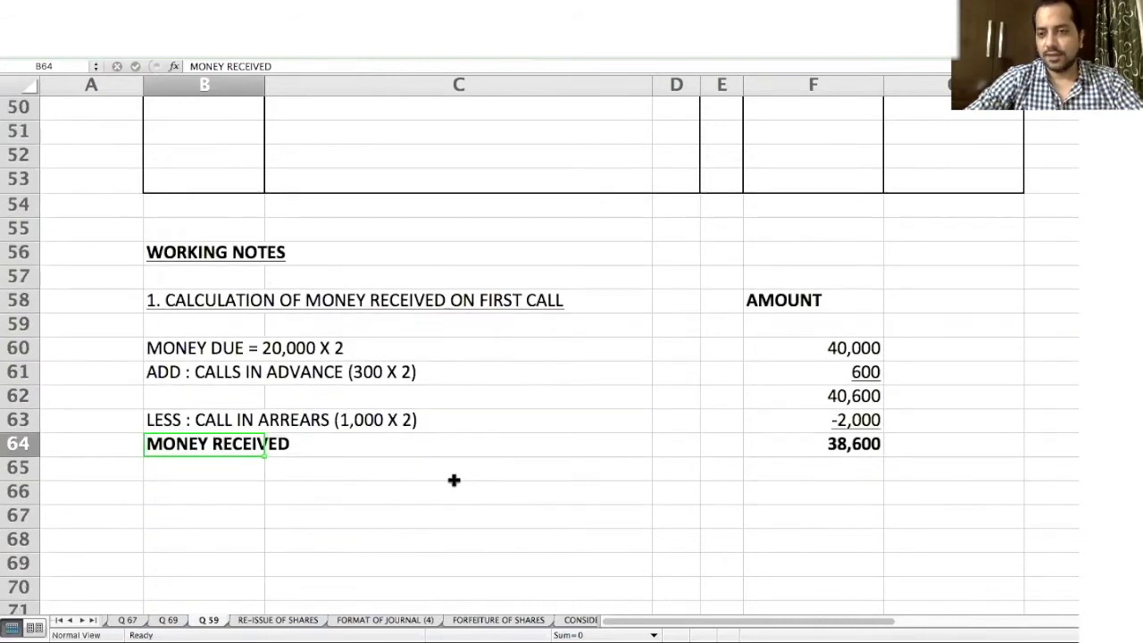
scroll(453, 480, up, 1)
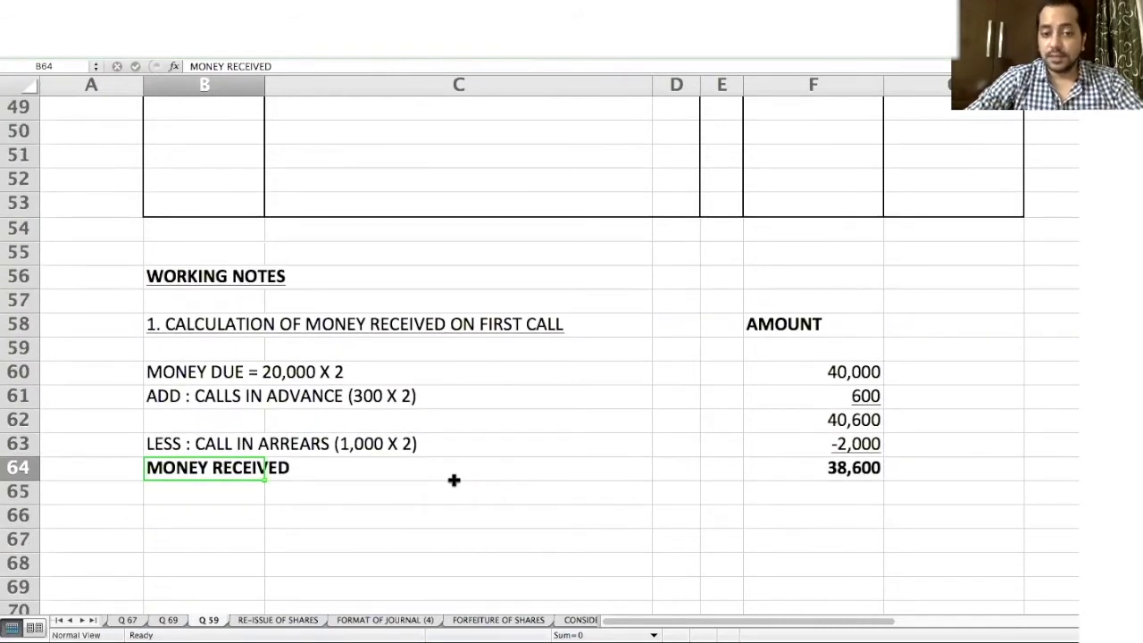
scroll(453, 480, up, 10)
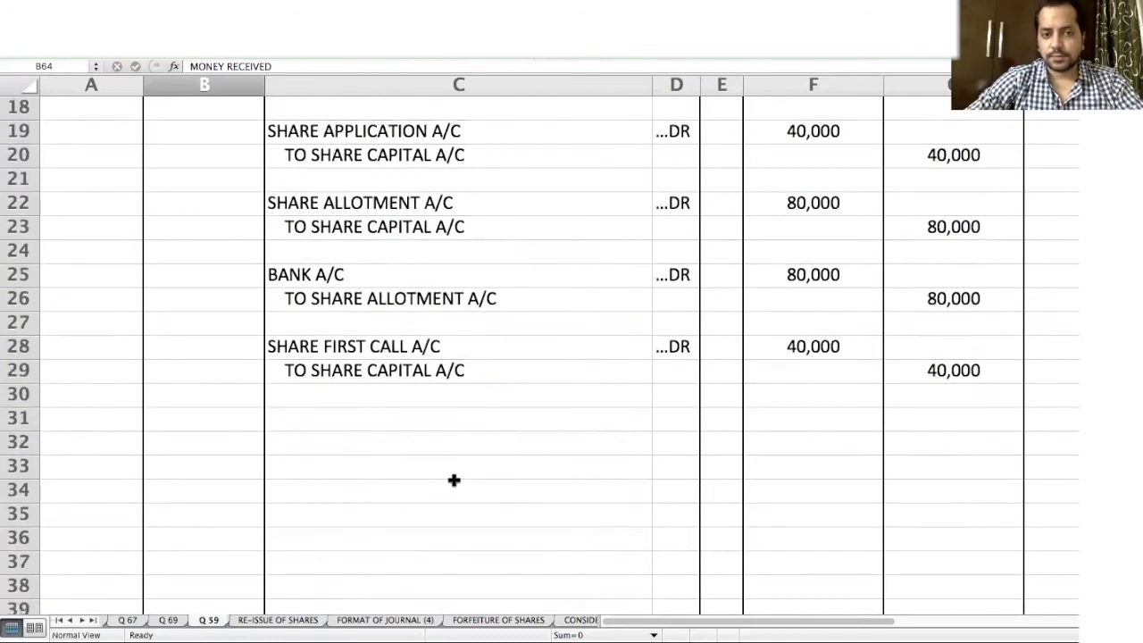
scroll(454, 479, up, 1)
click(278, 466)
text(B)
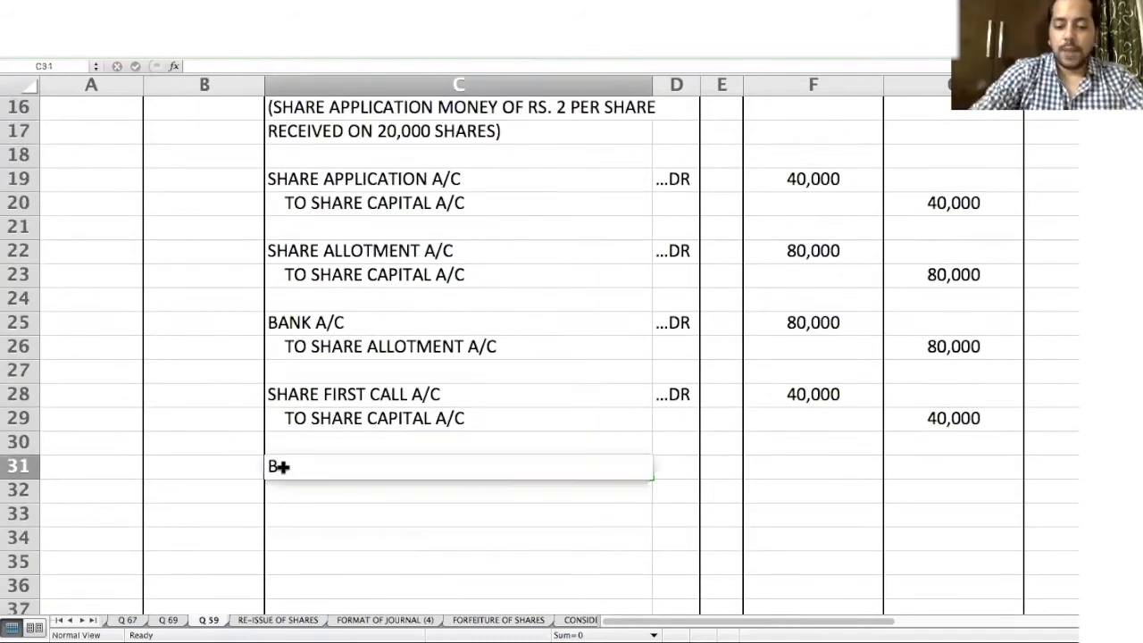
text(ANK A/C)
key(Right)
key(Right)
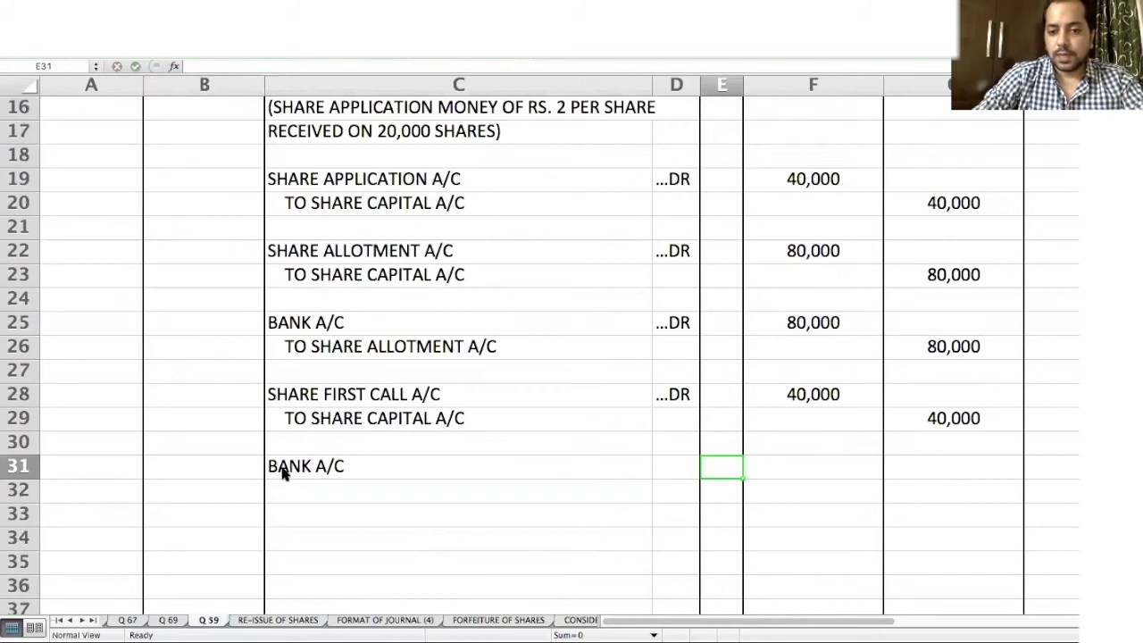
key(Left)
text(...DR)
key(Return)
Step: Enter 38,600 as the debit amount for the bank account in F31
key(Up)
key(Right)
key(Right)
text(38)
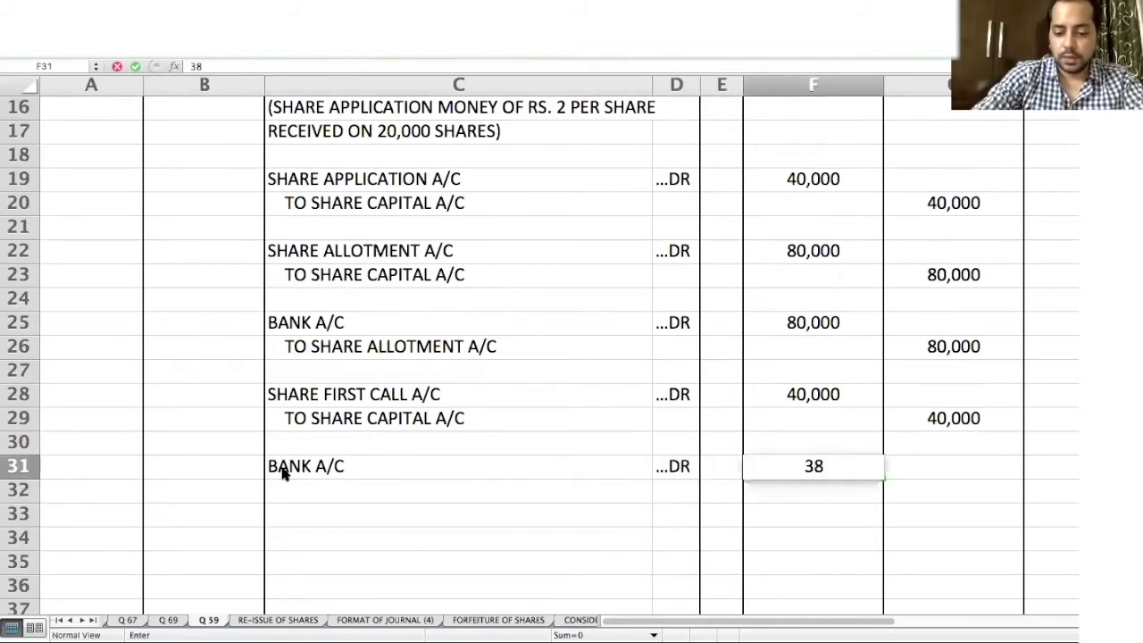
text(,)
text(00)
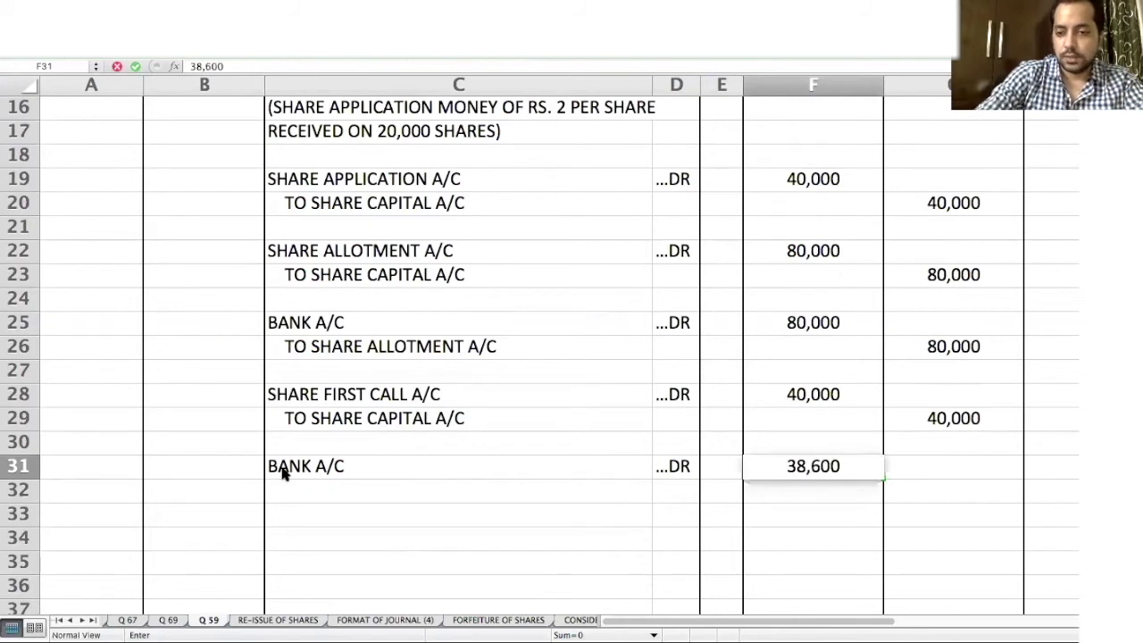
key(Return)
Step: Enter CALLS IN ARREARS A/C in C32, directly below the bank account line
key(Left)
key(Left)
key(Left)
text(C)
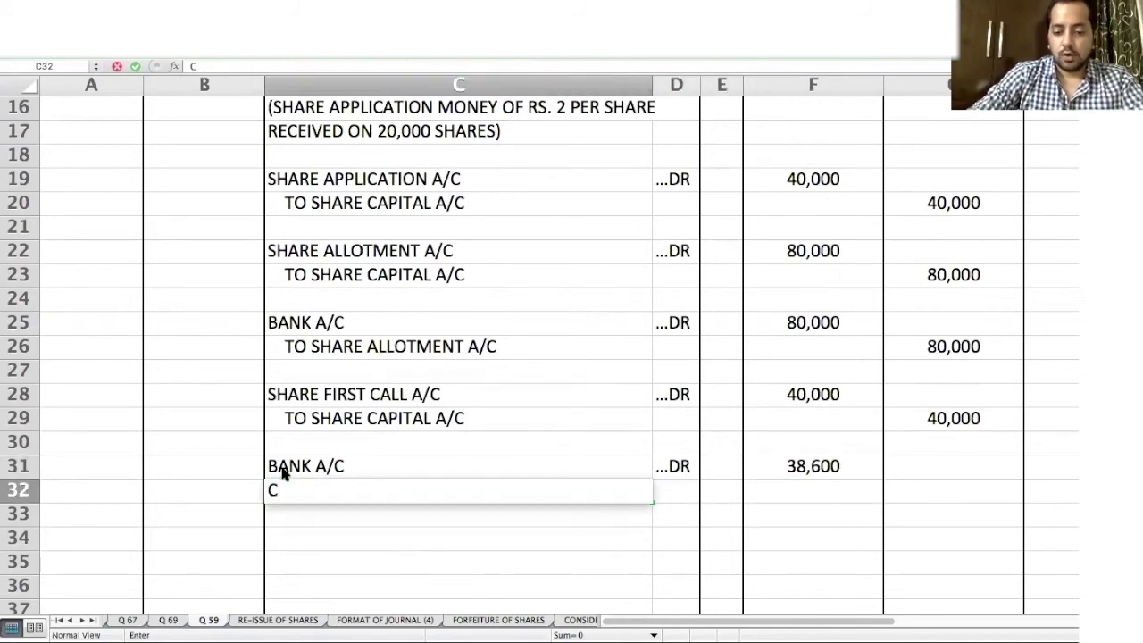
text(ALLS IN ARRERAS)
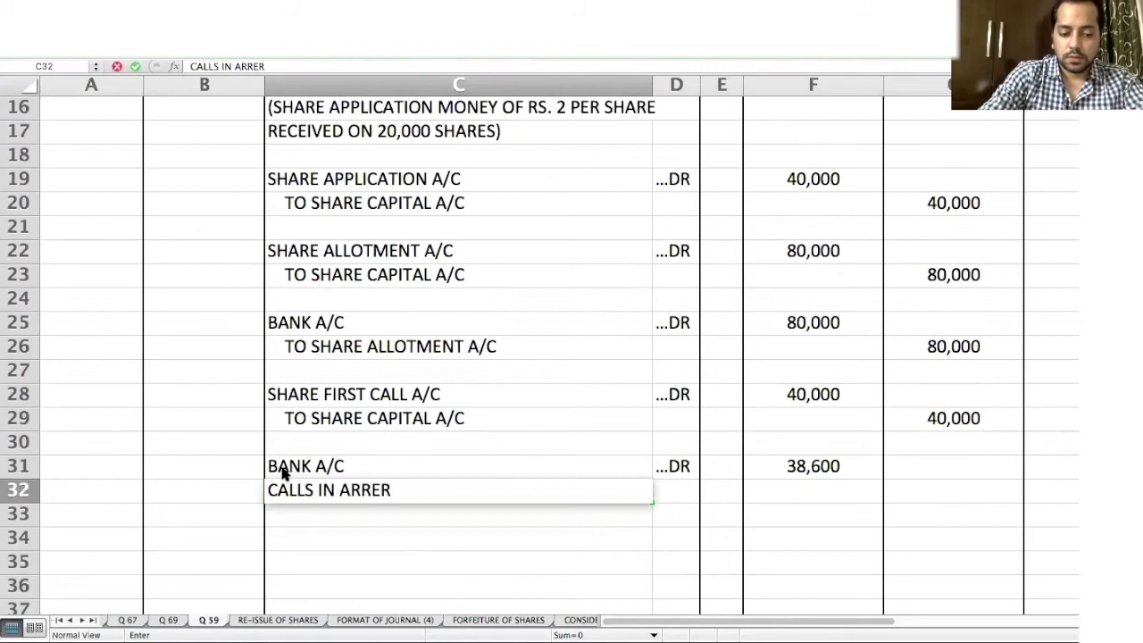
key(BackSpace)
key(BackSpace)
key(BackSpace)
text(A)
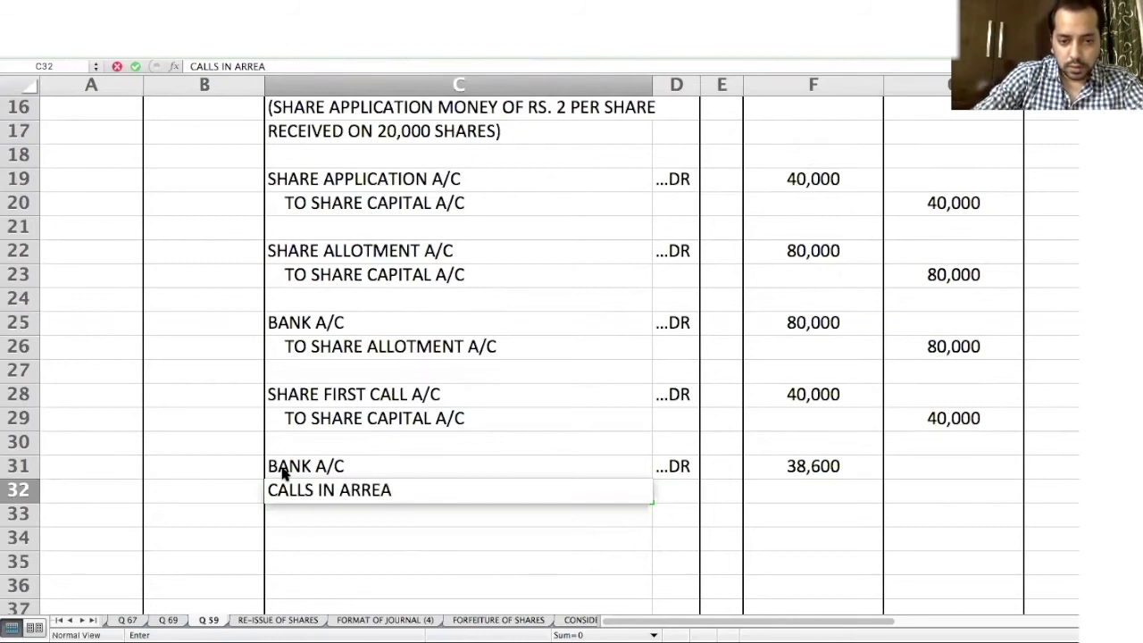
text(RS A/C)
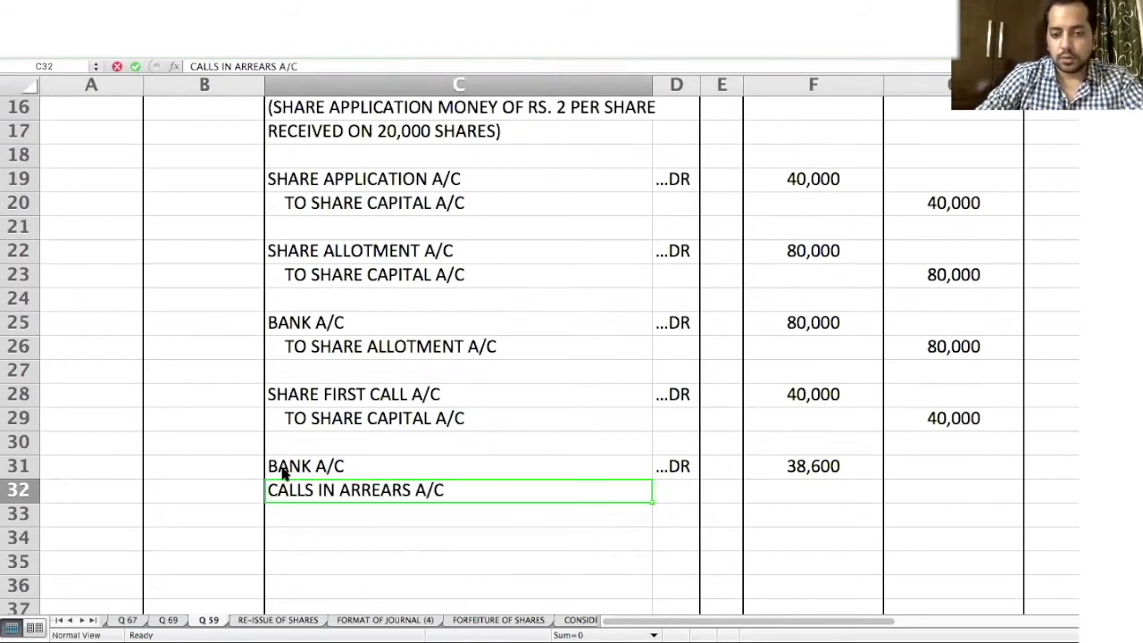
Step: Mark the calls in arrears line ...DR and enter its debit amount of 2,000 in F32
key(Tab)
text(...DR)
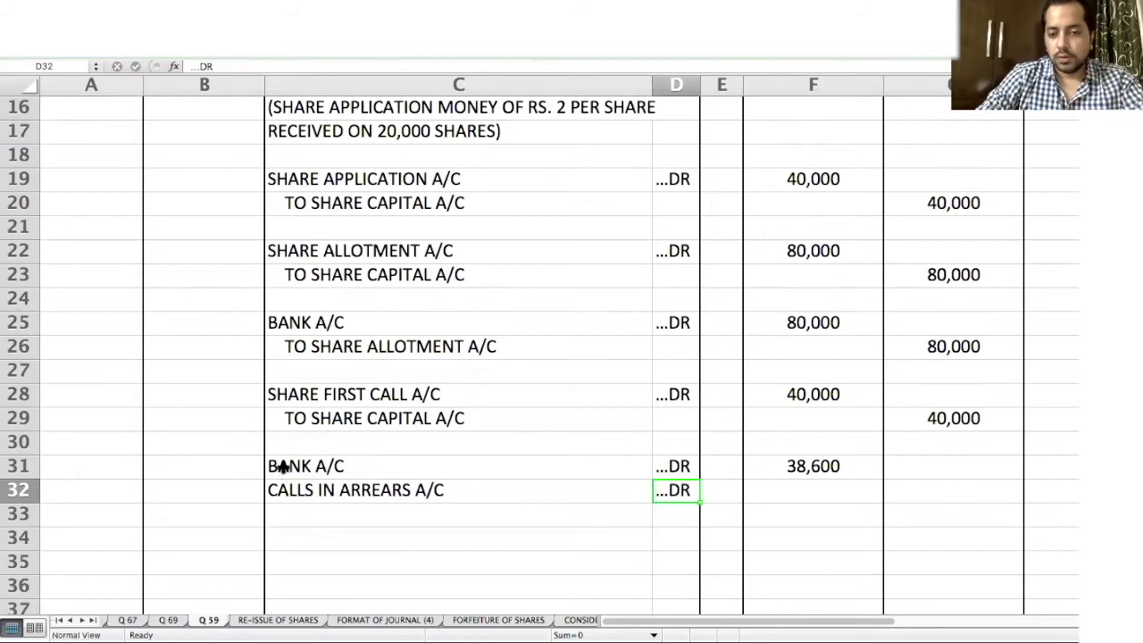
key(Tab)
key(Tab)
text(2,000)
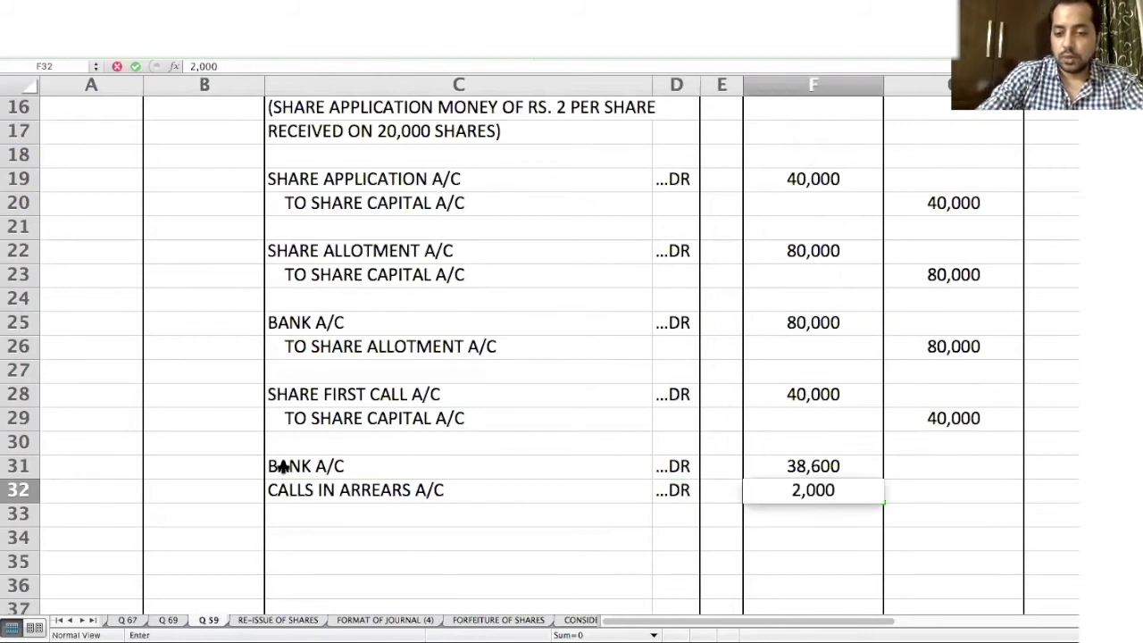
key(Return)
Step: Add the indented credit line TO SHARE FIRST CALL A/C in C33 with 40,000 in G33
key(Left)
key(Left)
key(Left)
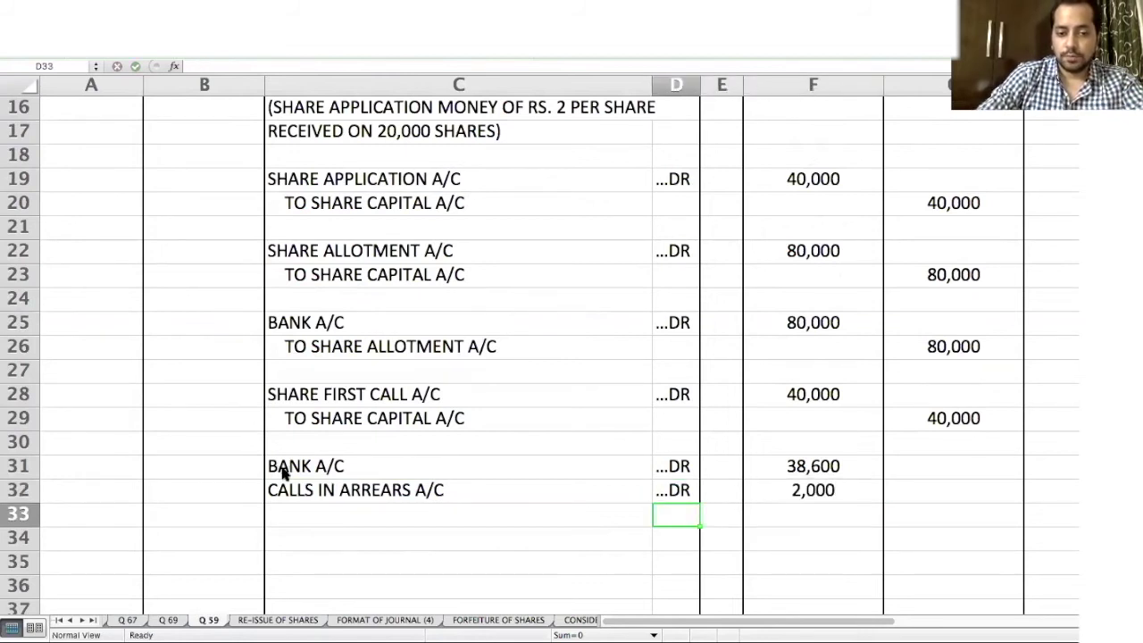
text(TO)
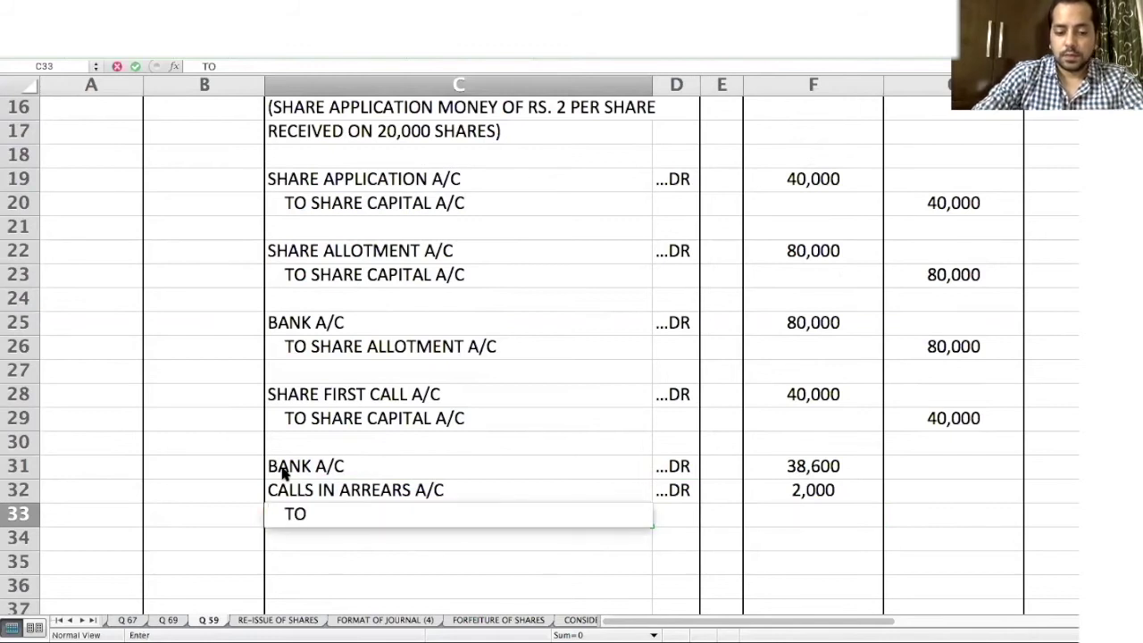
text( SHARE FIR)
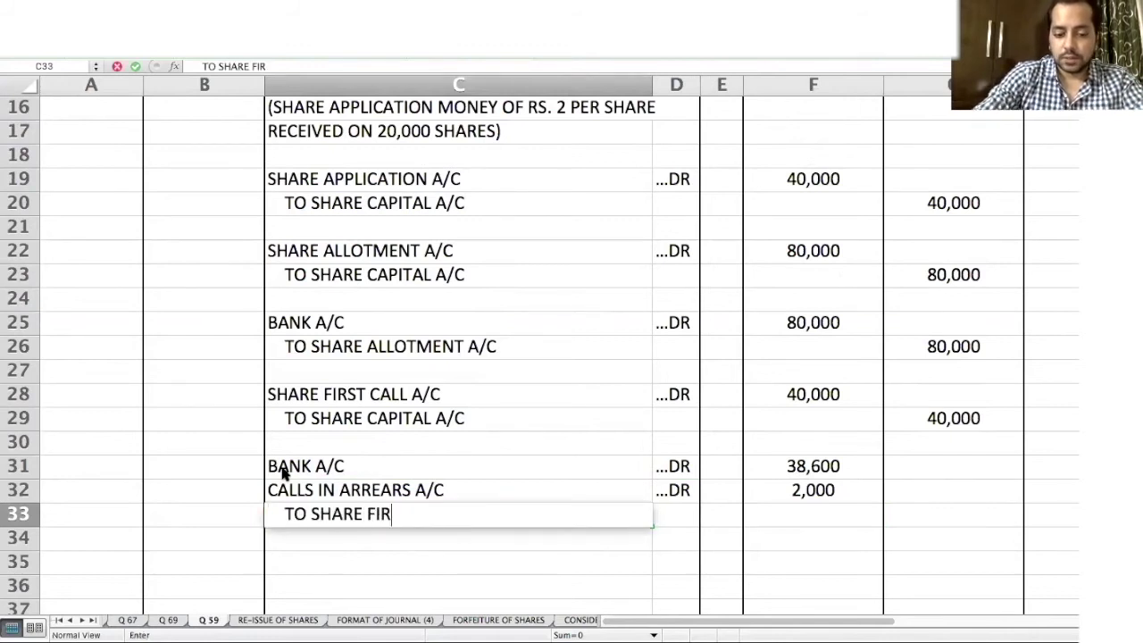
text(ST CALL A/C)
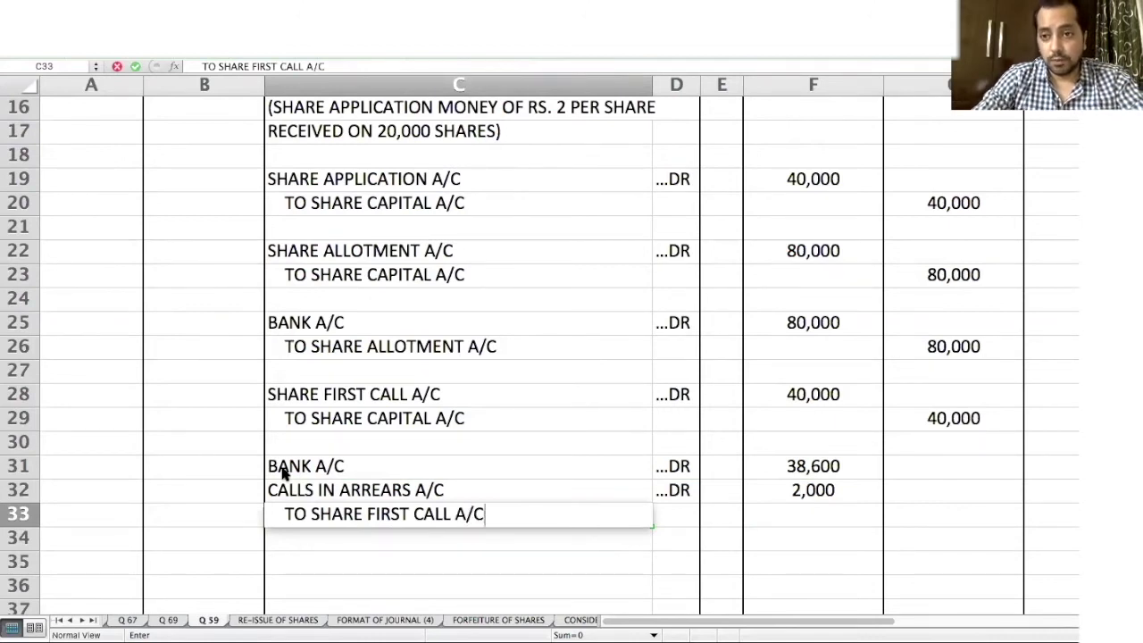
key(Tab)
key(Tab)
key(Tab)
key(Tab)
text(40,000)
key(Return)
Step: Add the indented credit line TO CALLS IN ADVANCE A/C in C34 with 600 in G34
text(TO CALLS IN ADVANCE A/C)
key(Tab)
key(Tab)
key(Tab)
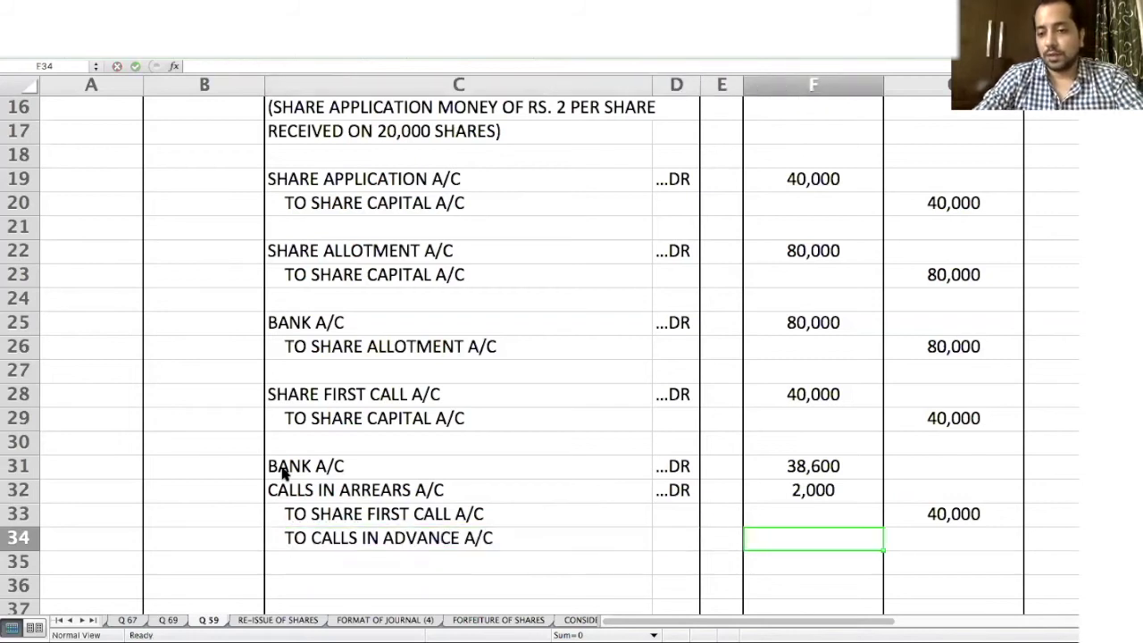
key(Tab)
text(600)
key(Return)
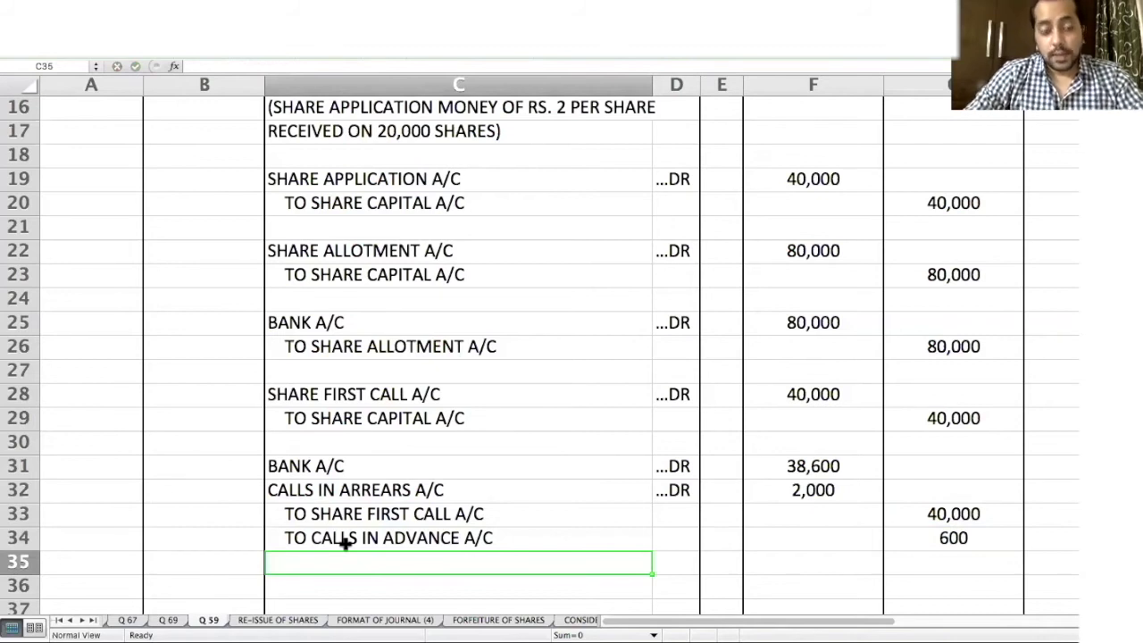
Step: Check the first call receipt entry against the money received calculation in the working notes
scroll(345, 543, down, 2)
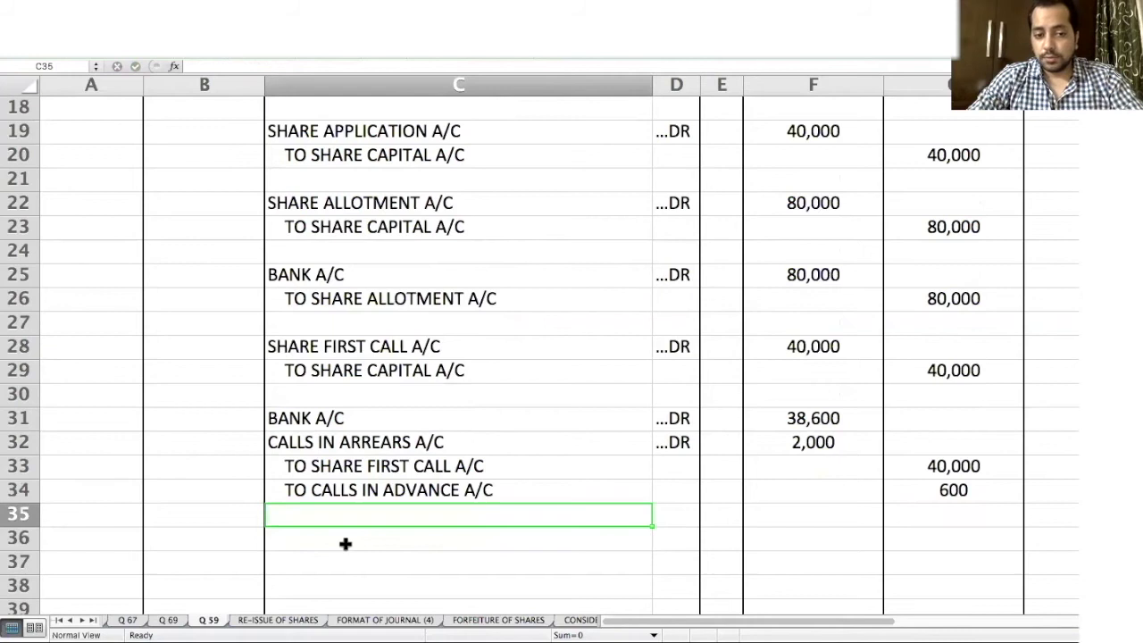
scroll(345, 544, down, 2)
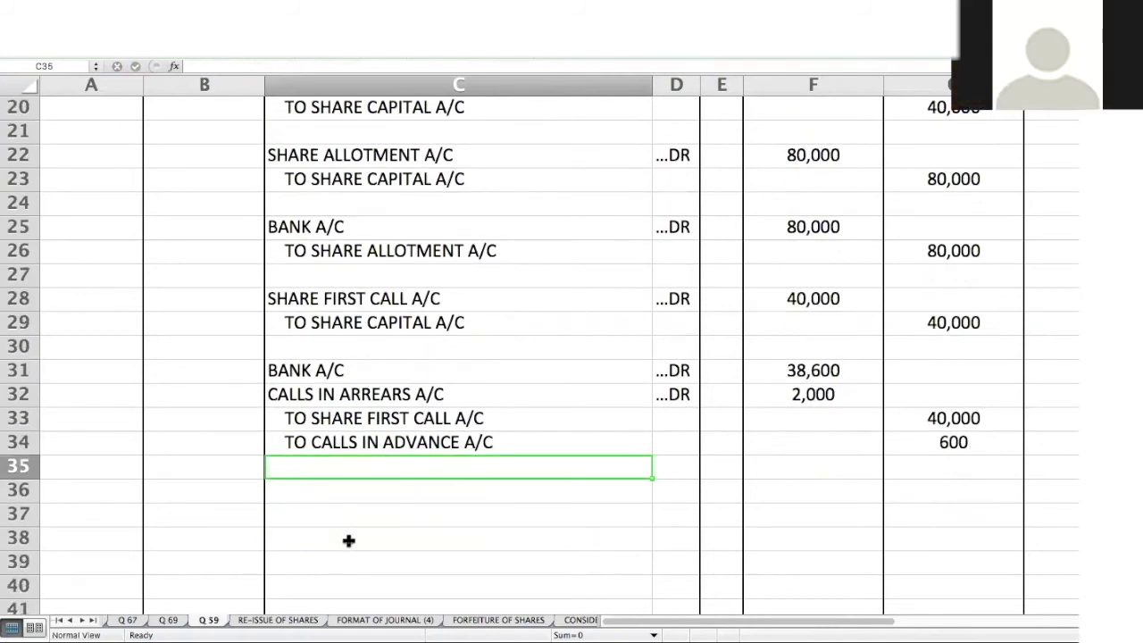
scroll(521, 492, down, 3)
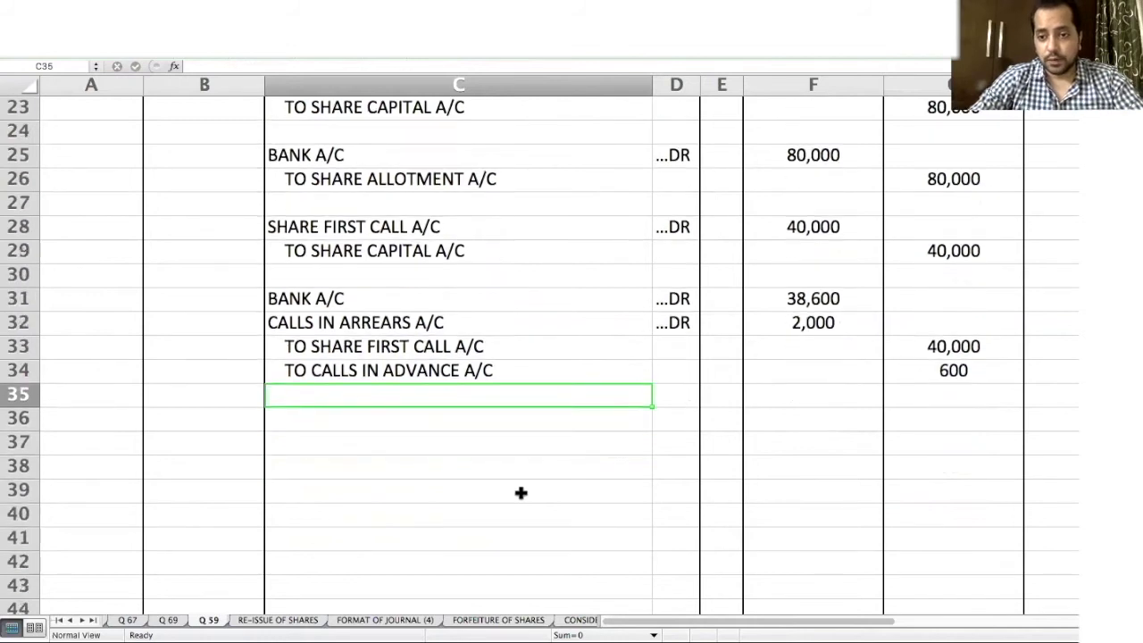
scroll(520, 492, down, 1)
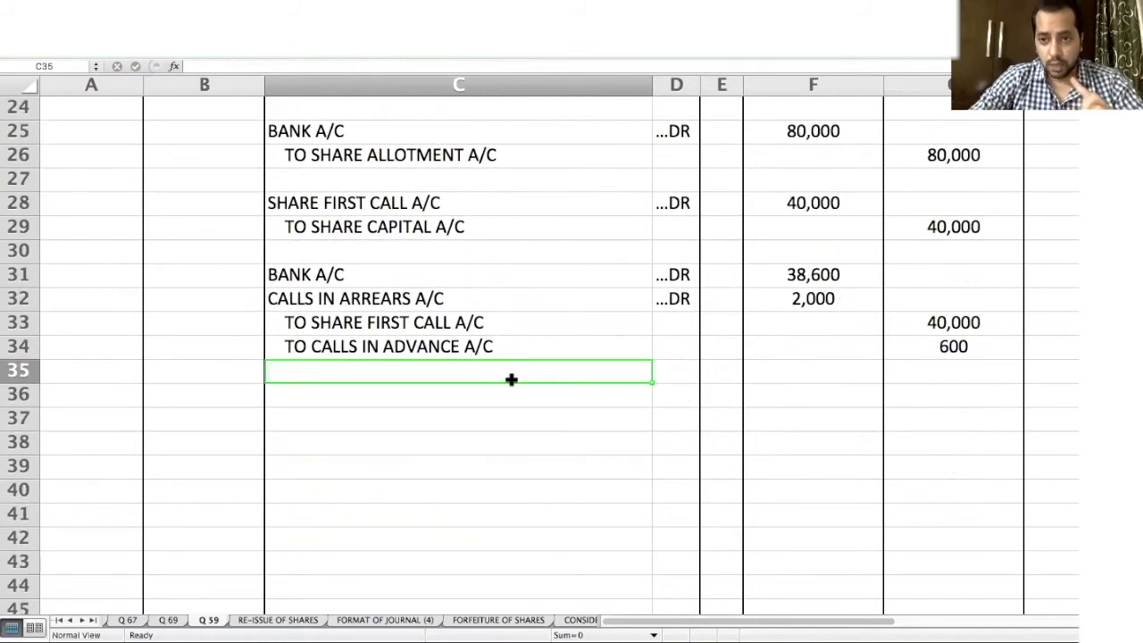
scroll(511, 380, down, 20)
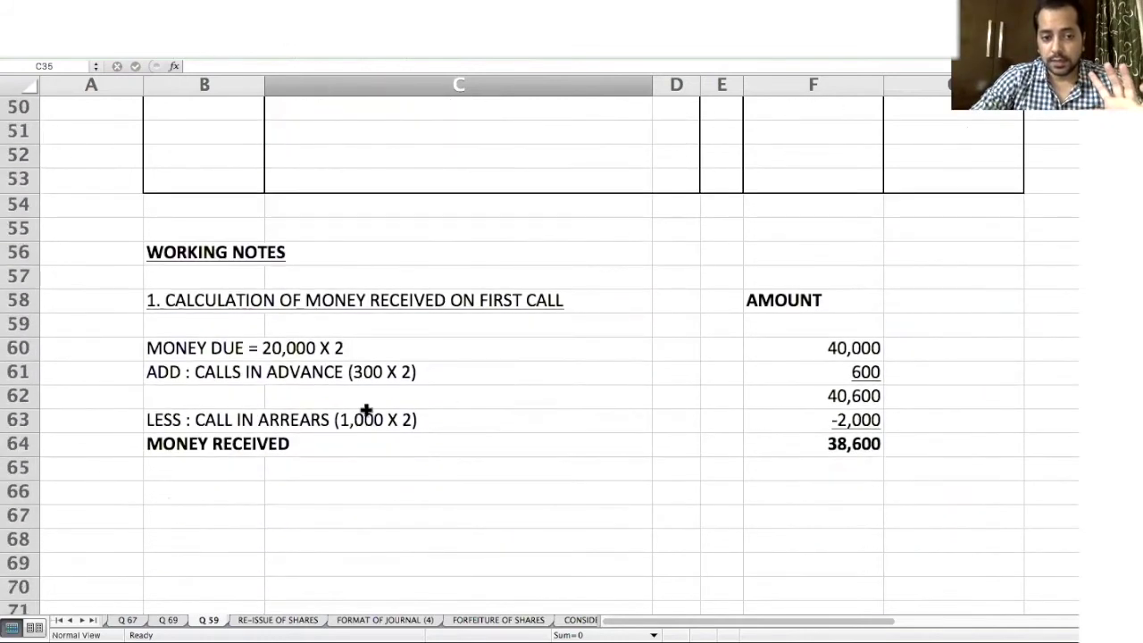
click(286, 421)
scroll(288, 419, up, 12)
scroll(288, 422, up, 18)
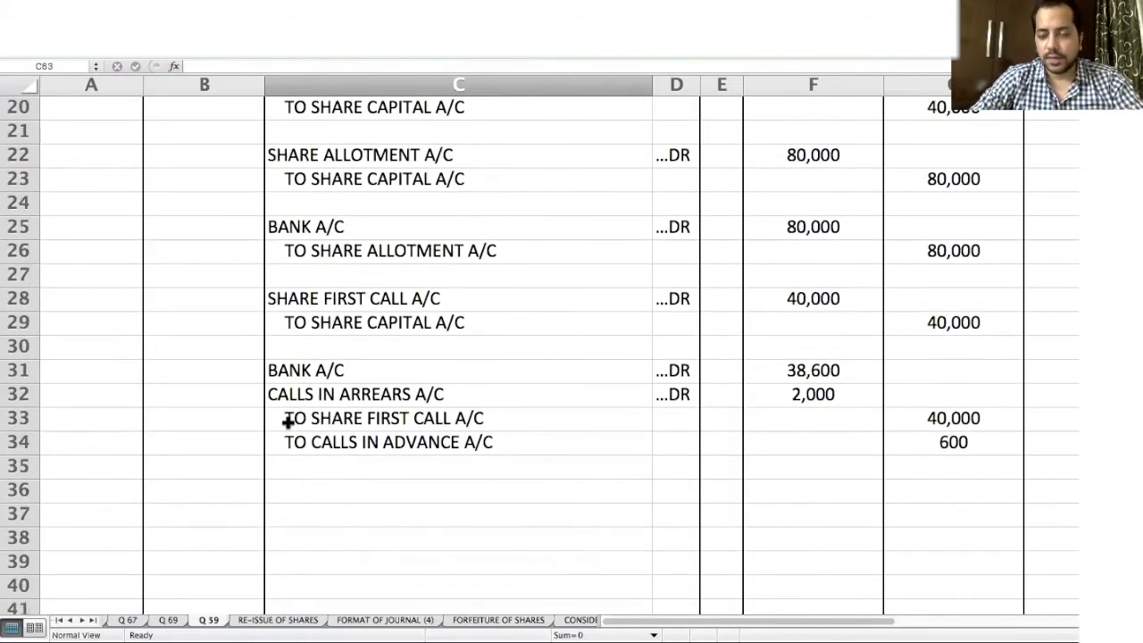
Step: Start a new journal entry in row 36 with SHARE CAPITAL A/C marked ...DR
scroll(287, 421, down, 3)
click(296, 420)
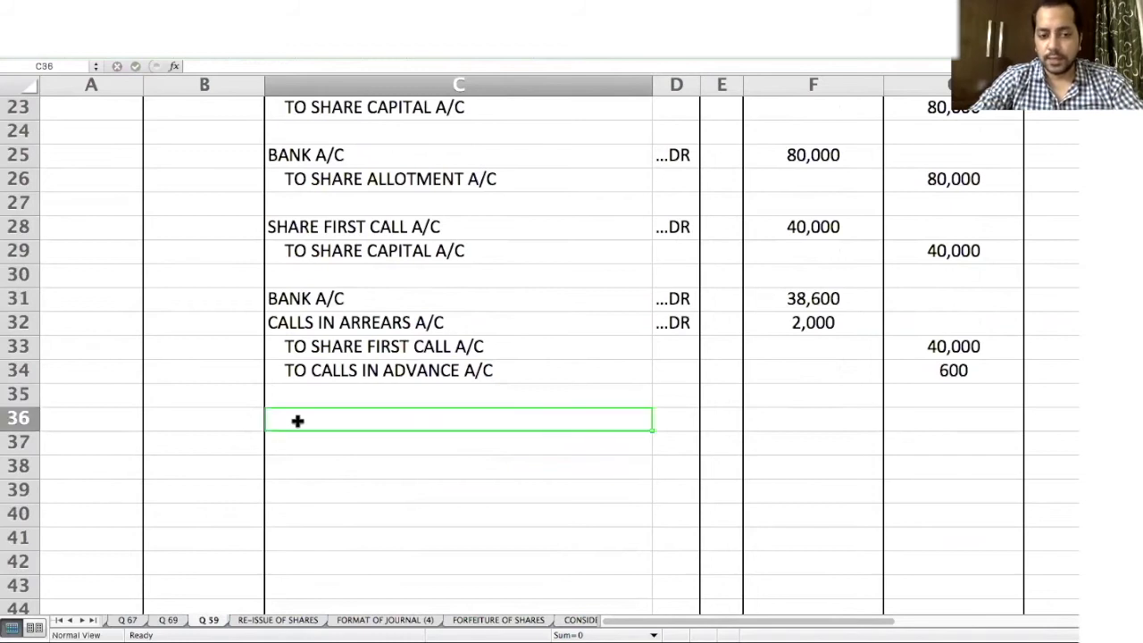
scroll(297, 421, down, 4)
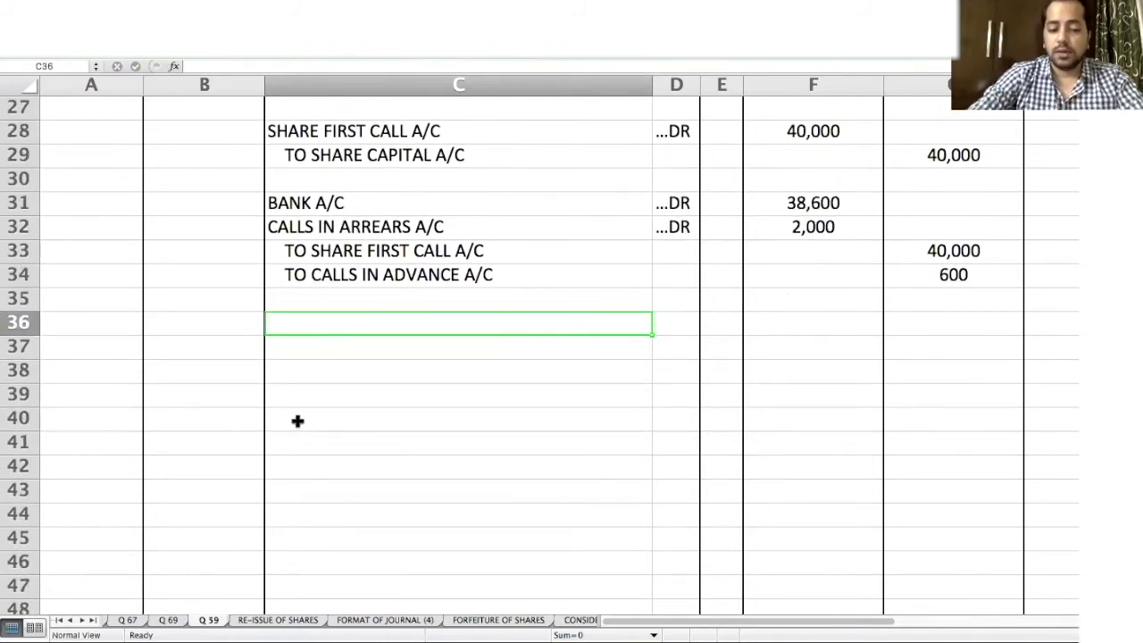
text(SHARE CAPITAL A/C)
key(Tab)
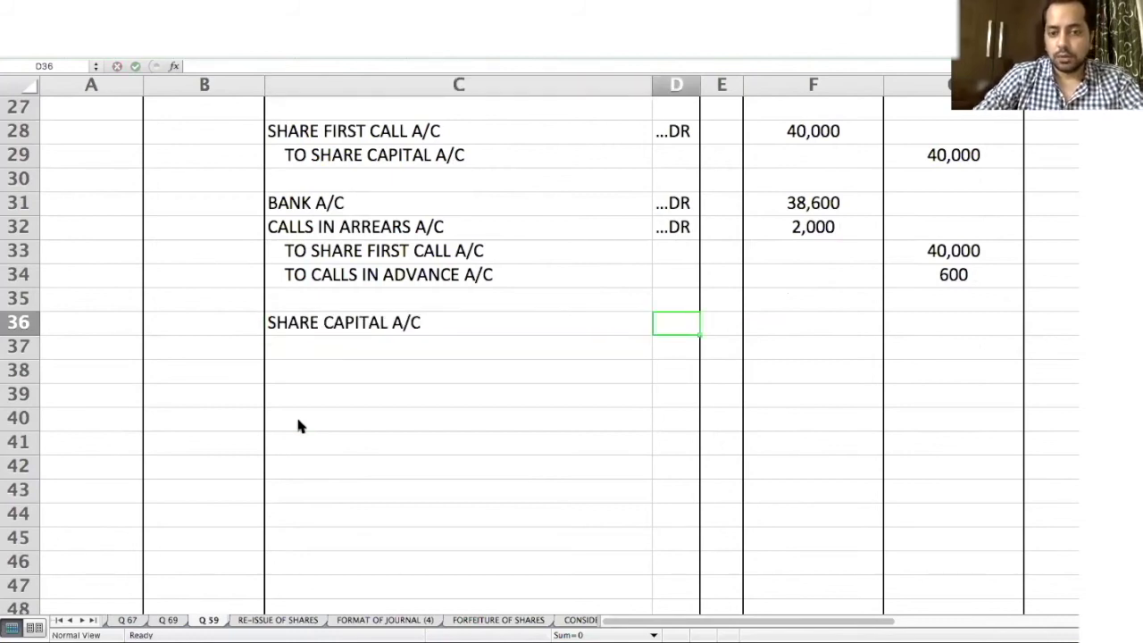
text(...DR)
key(Return)
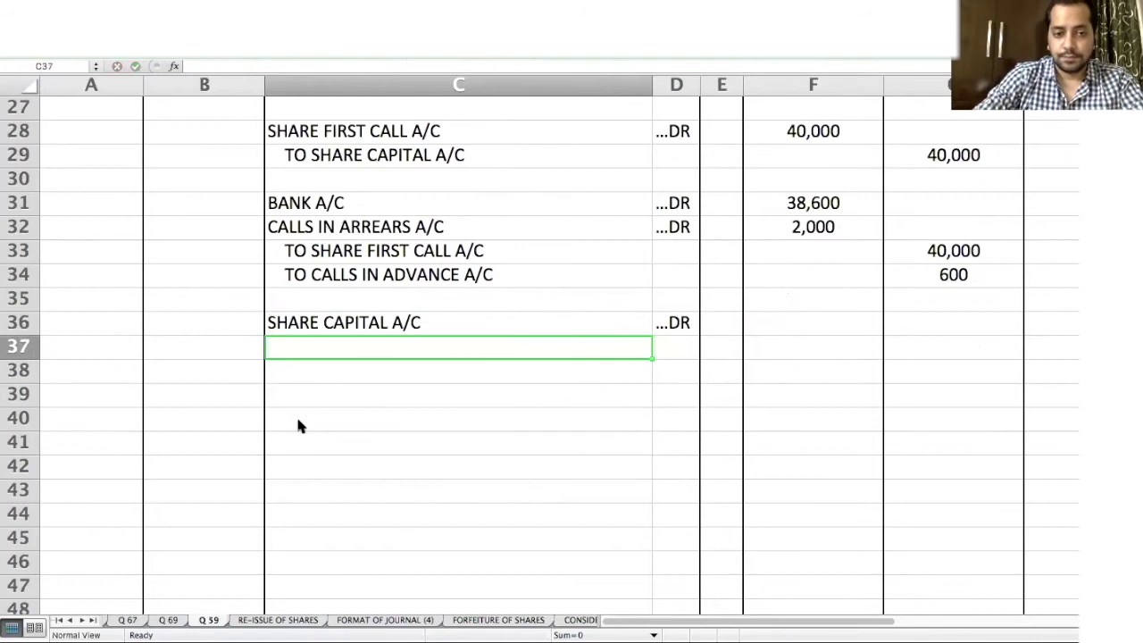
Step: Add the indented credit line TO CALLS IN ARREARS A/C in C37 below the share capital debit
text(TO C)
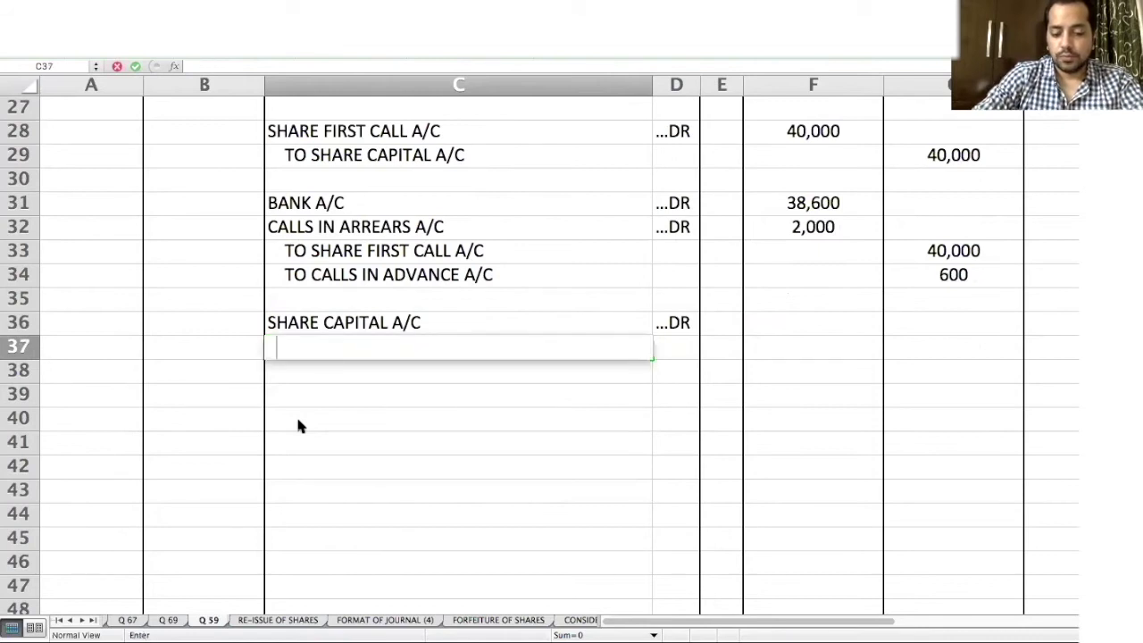
text(ALLS)
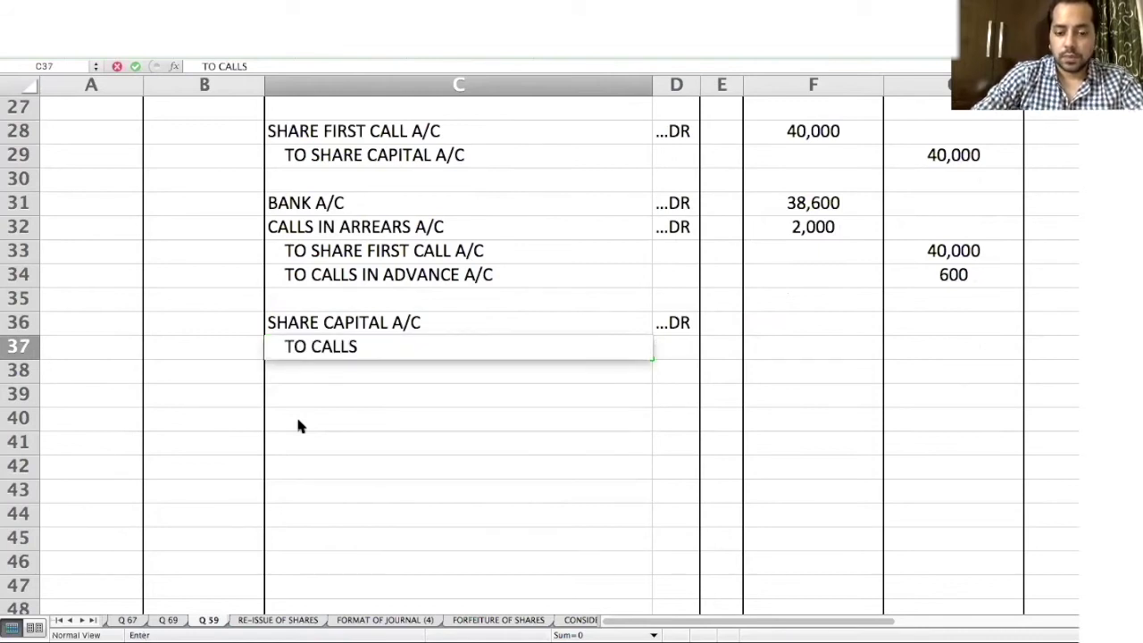
text( IN ARREARS)
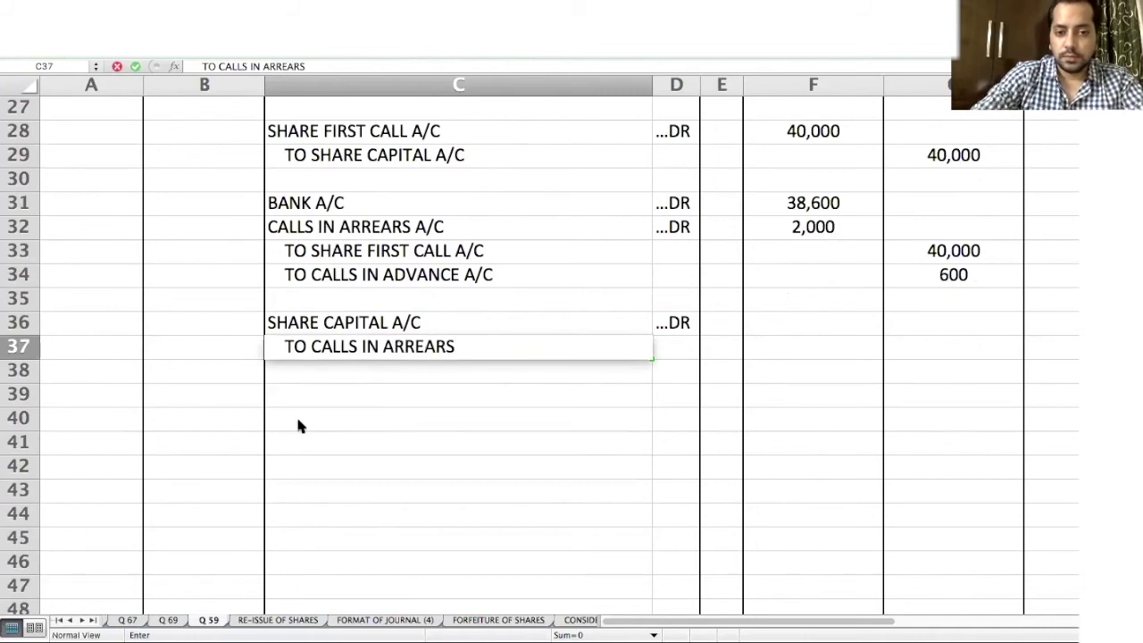
text( A/C)
key(Return)
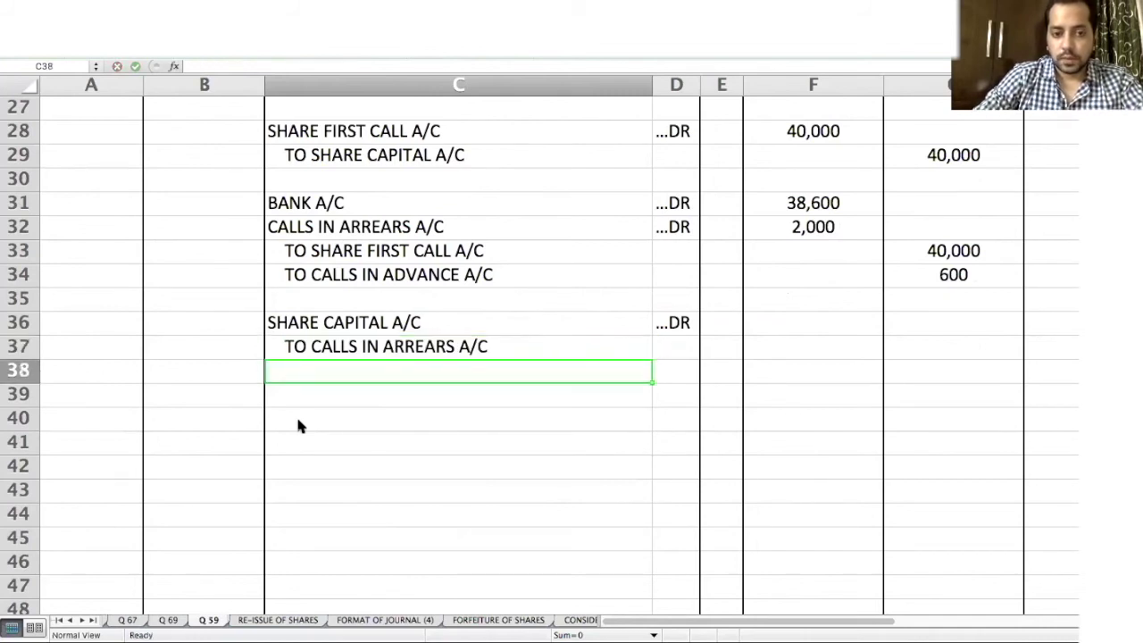
Step: Add the indented credit line TO FORFEITED SHARES A/C in C38
text(TO F)
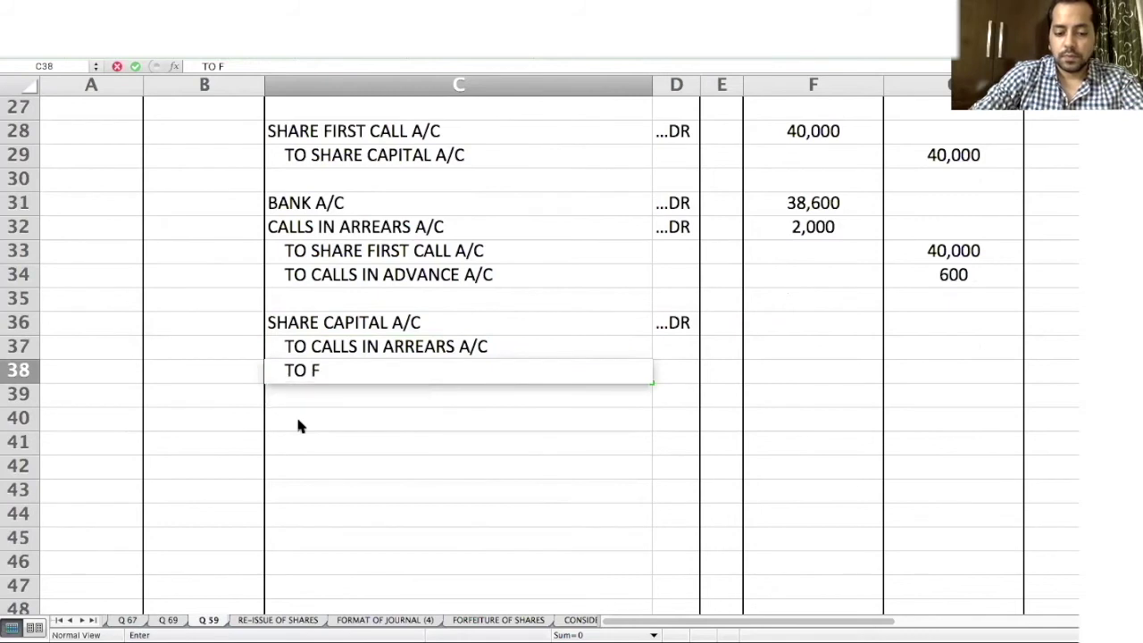
text(ORFEITED SH)
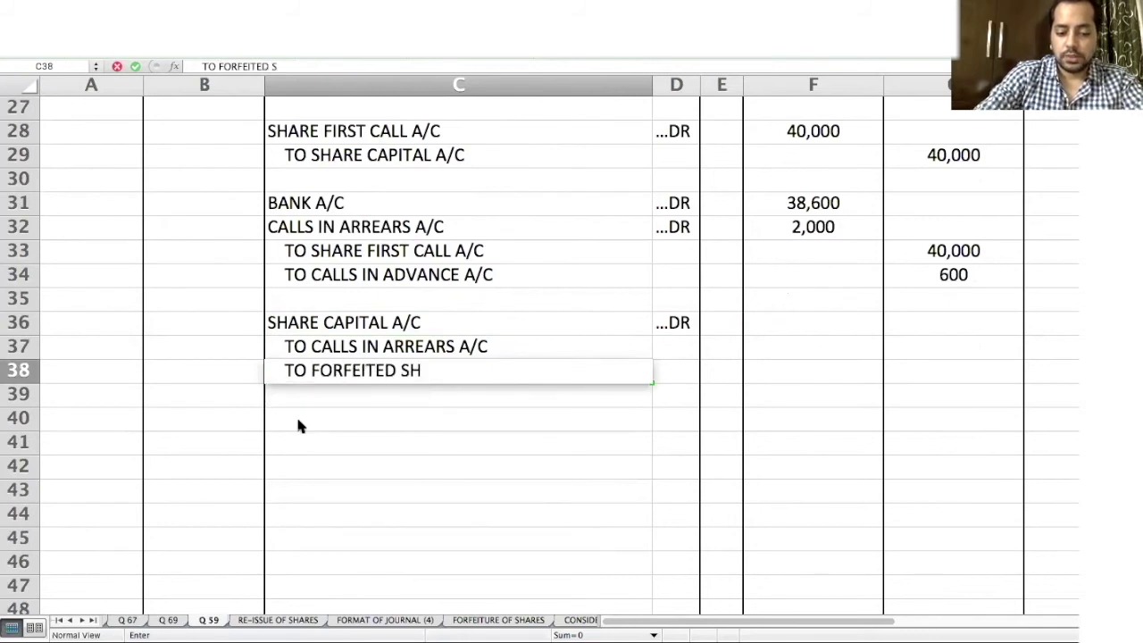
text(ARES A/C)
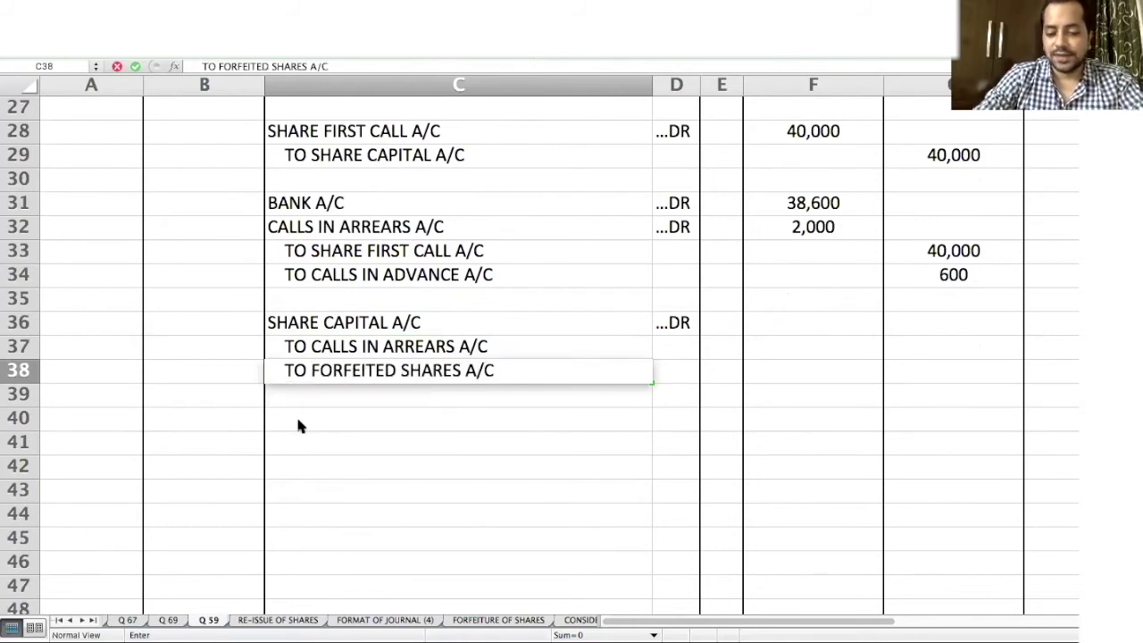
key(Tab)
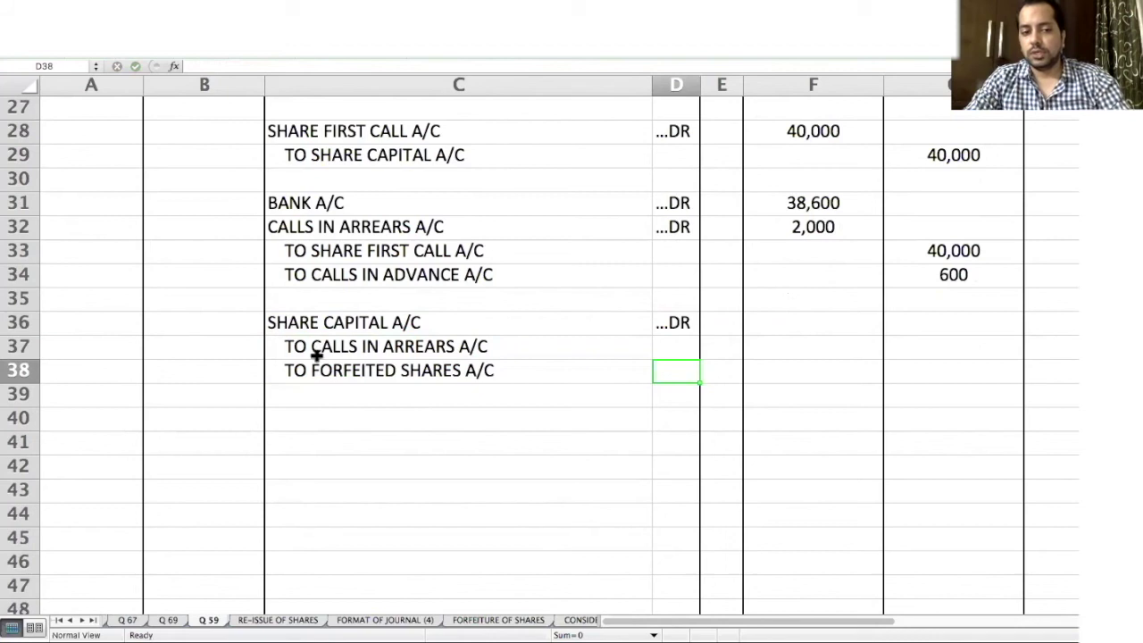
Step: Append (1,000 X 8) to the SHARE CAPITAL A/C line in C36 and enter 8,000 as its debit amount in F36
click(311, 327)
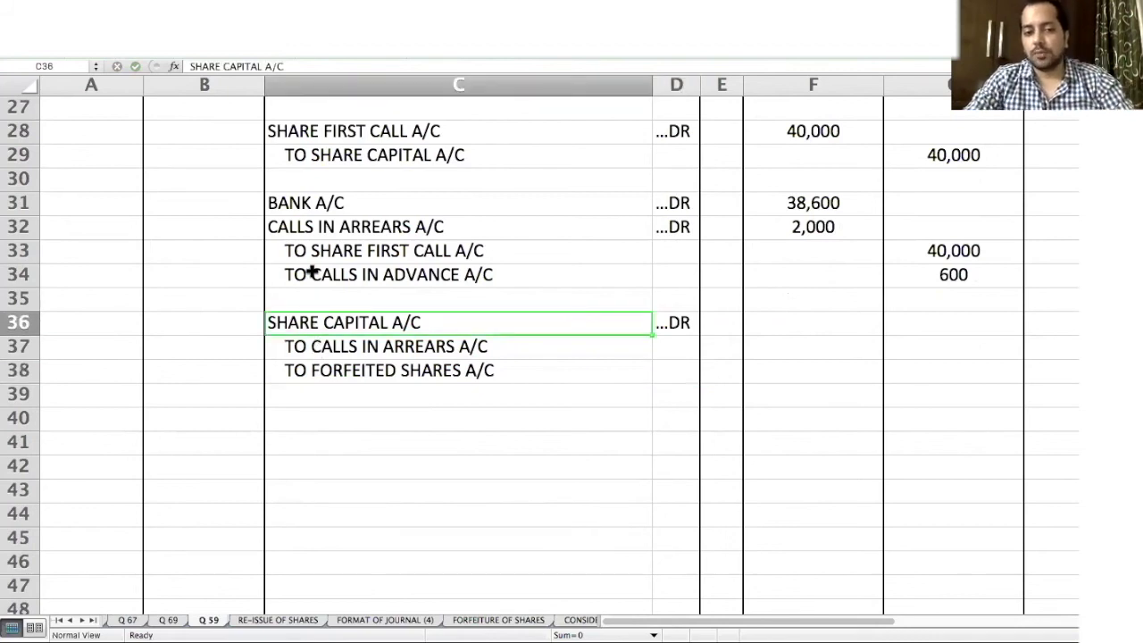
click(354, 66)
text((1,000)
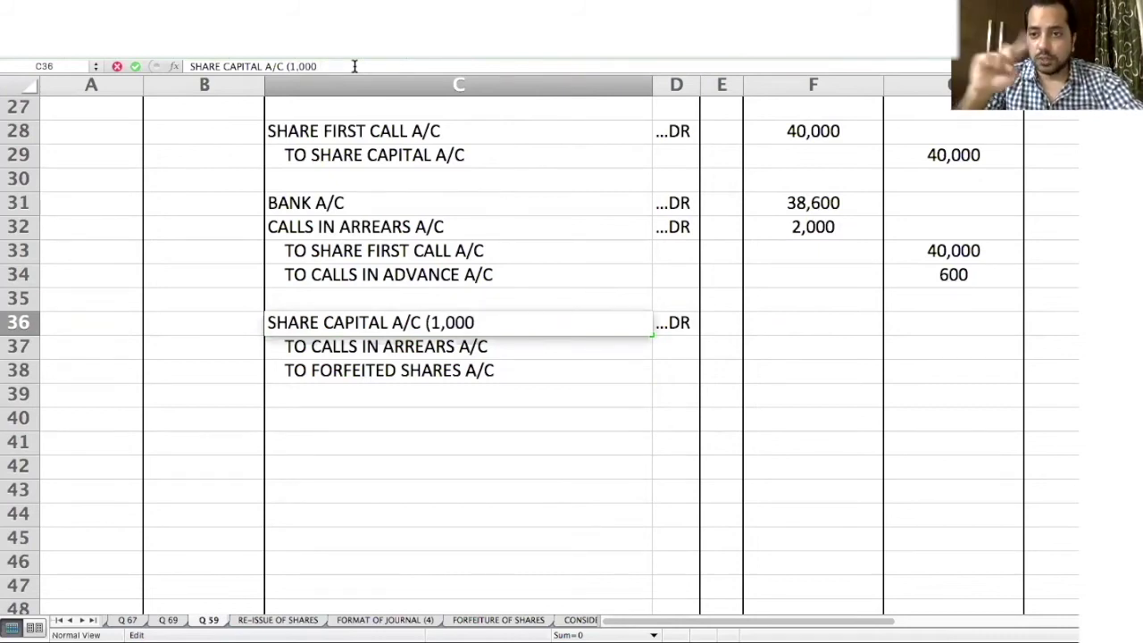
text( X)
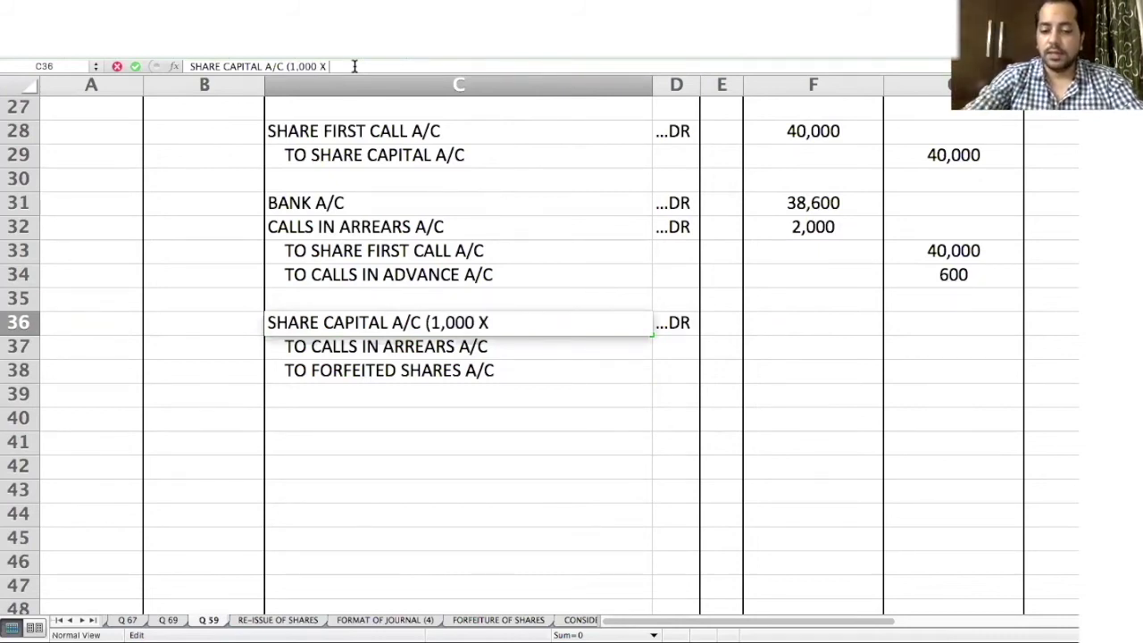
text( 8))
key(Tab)
key(Tab)
key(Tab)
text(8,000)
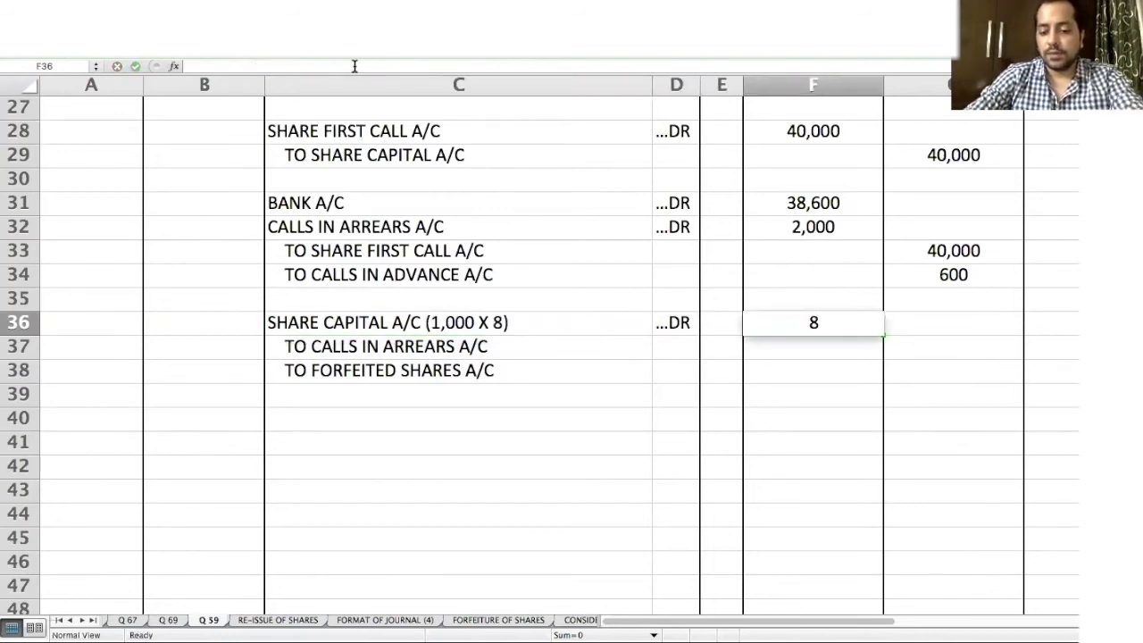
key(Return)
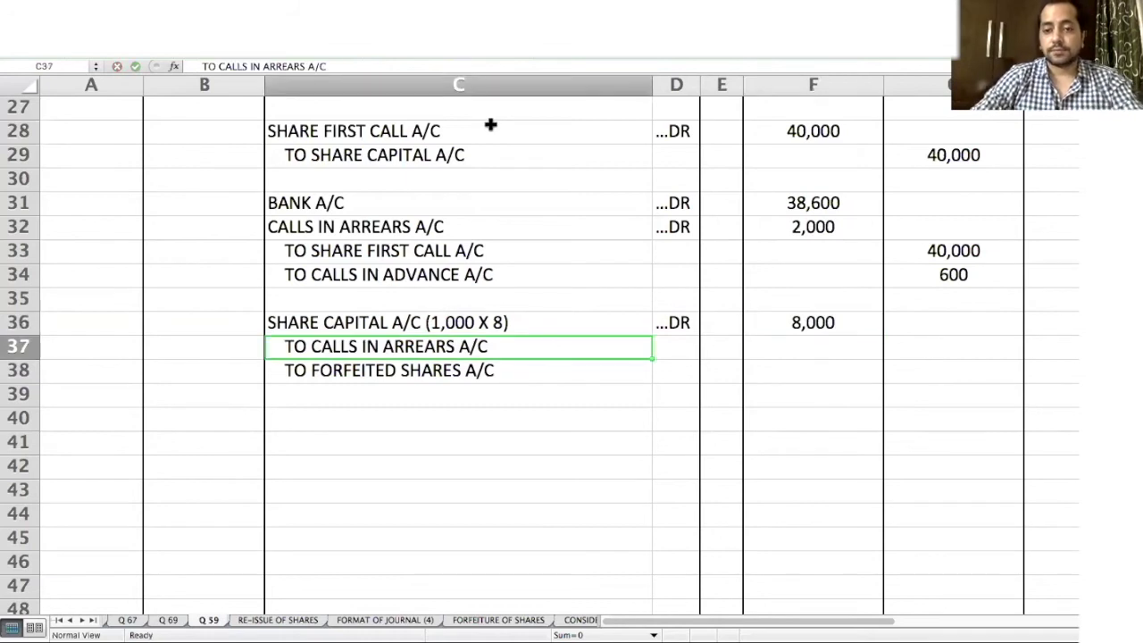
Step: Review the share capital credits in the application, allotment and first call entries against the forfeiture debit
scroll(491, 124, up, 10)
scroll(490, 124, down, 1)
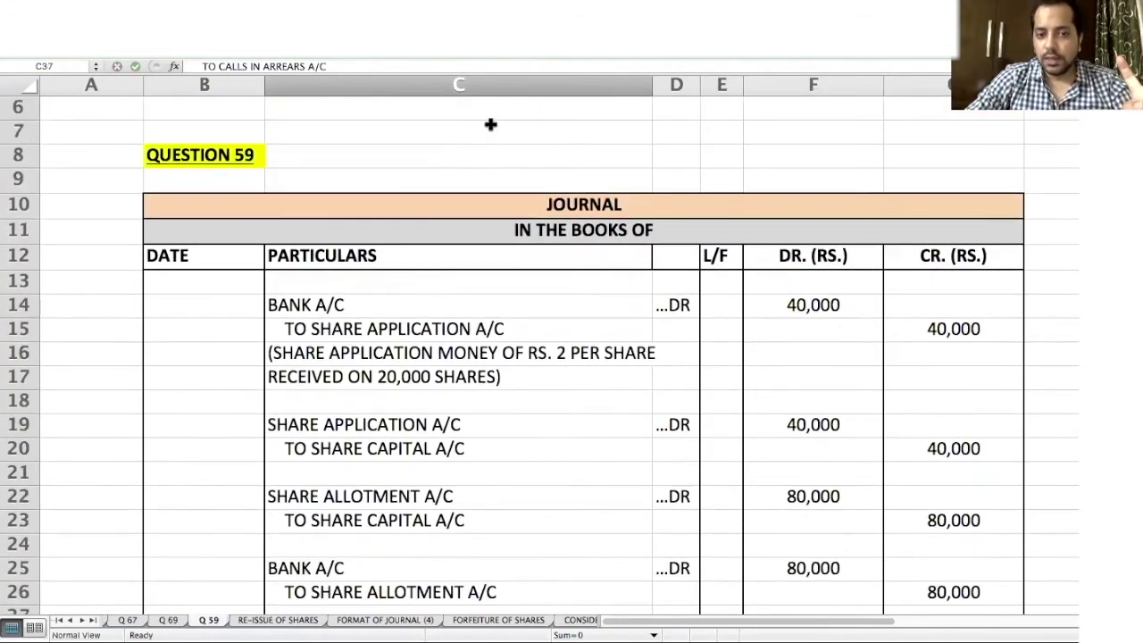
click(364, 393)
scroll(364, 392, down, 4)
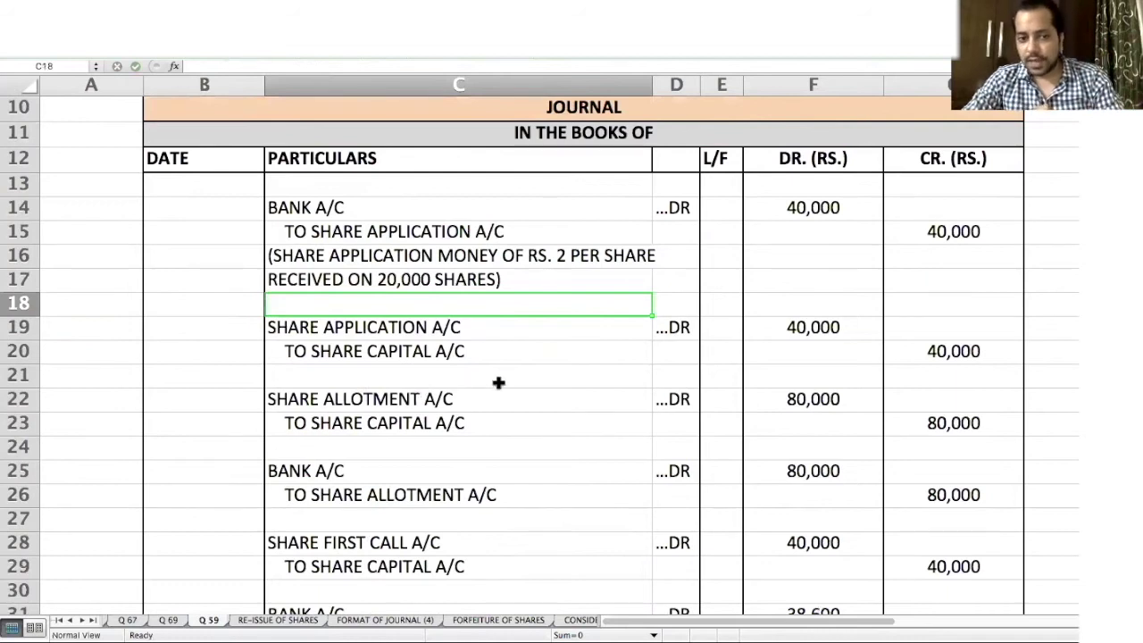
click(424, 354)
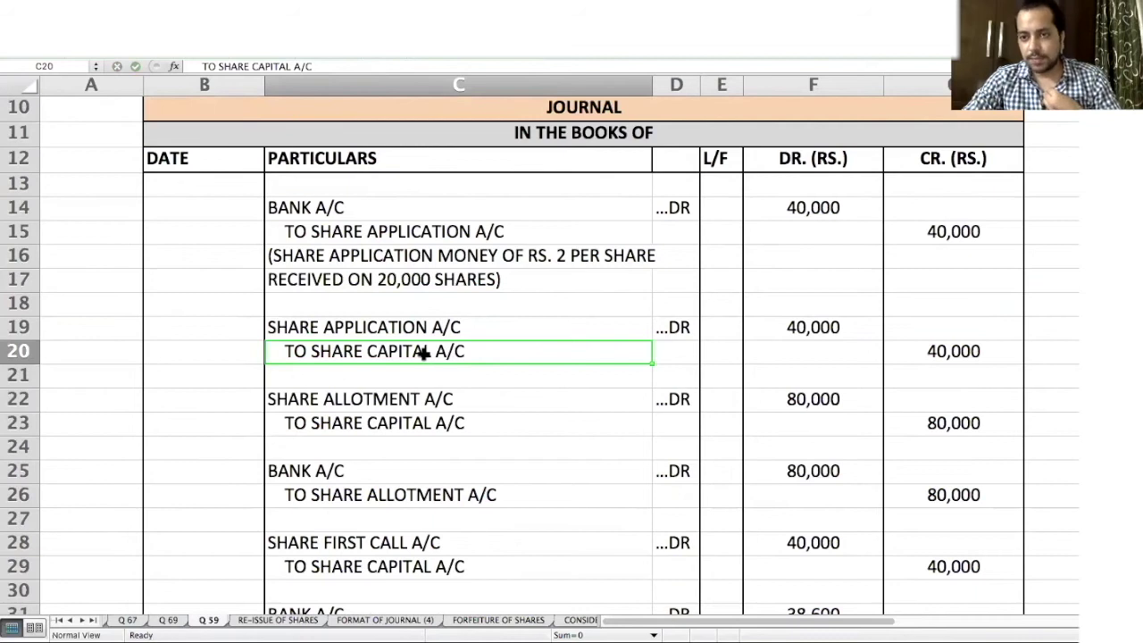
scroll(424, 353, down, 7)
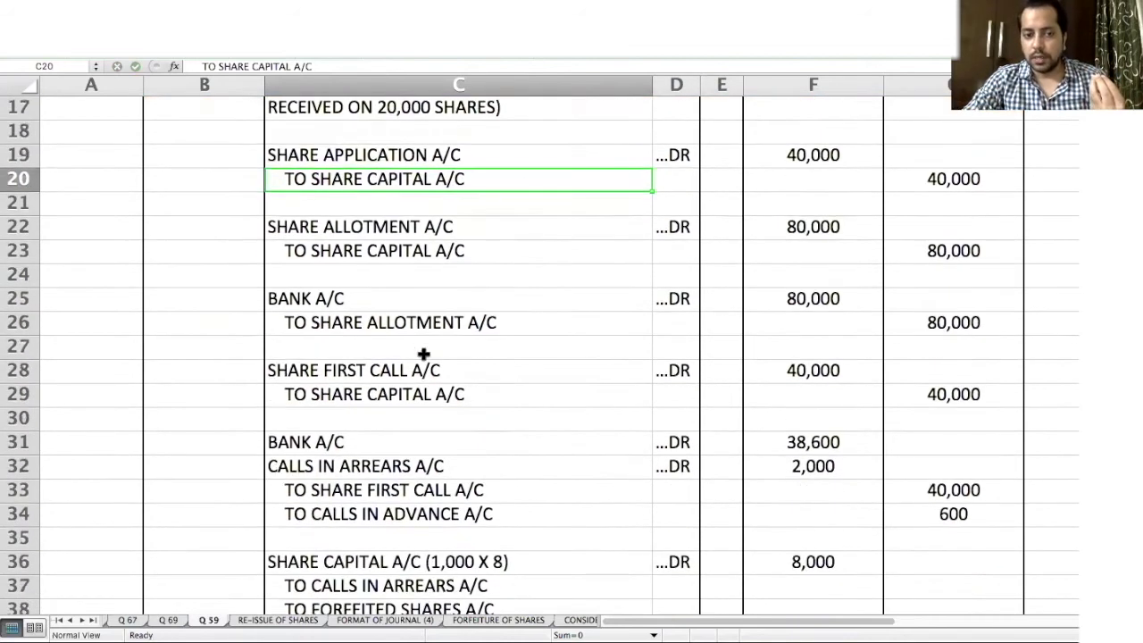
scroll(424, 353, down, 1)
click(395, 302)
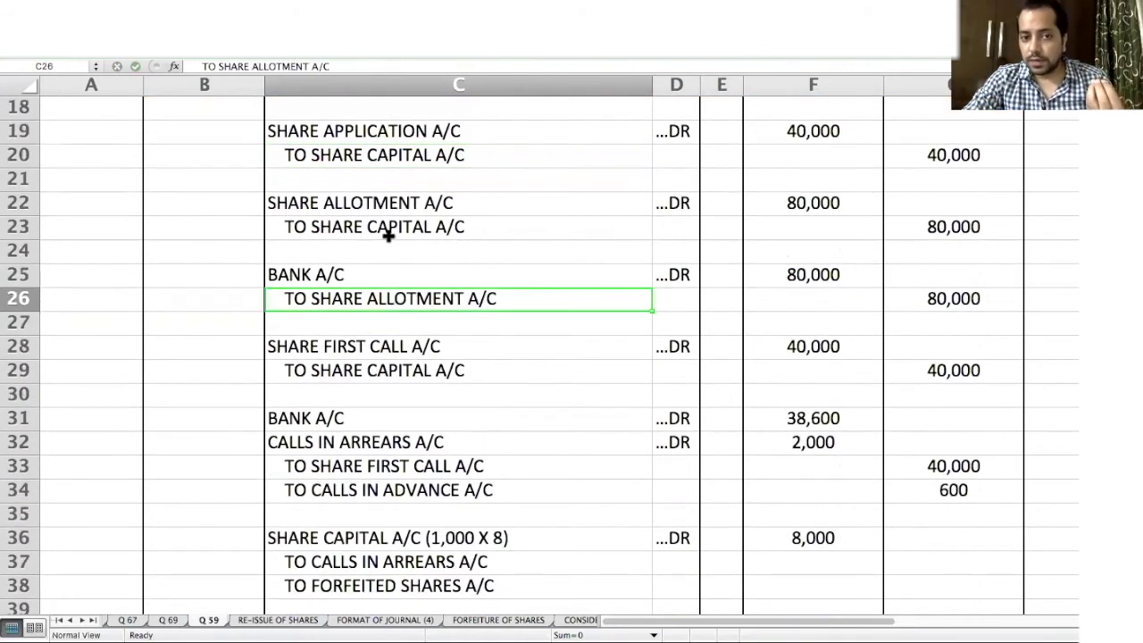
click(388, 232)
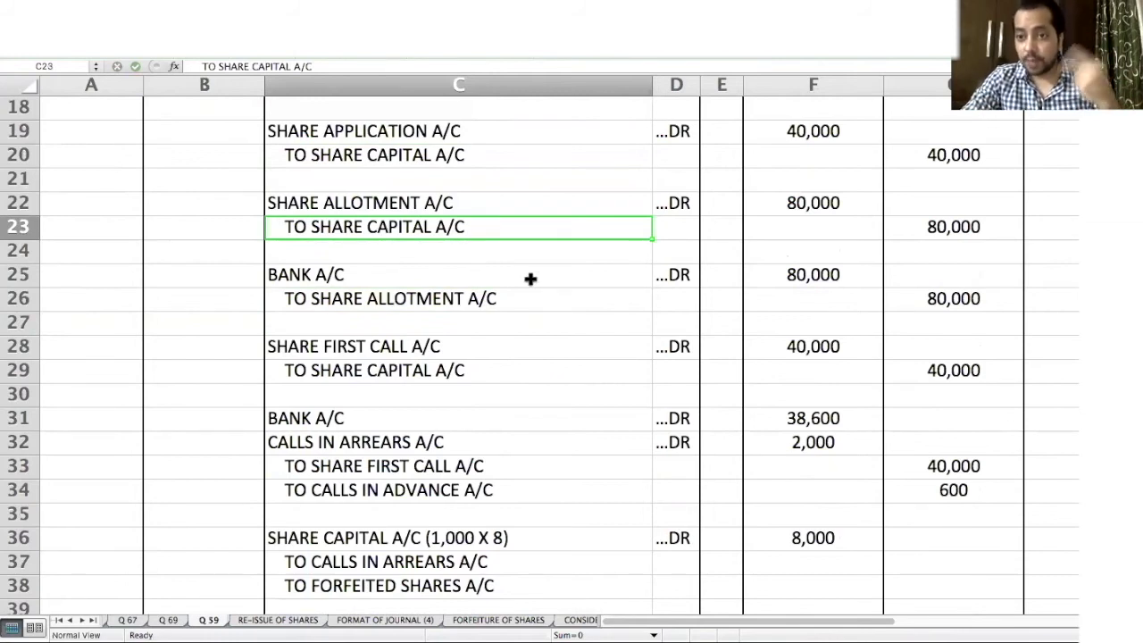
scroll(531, 279, down, 2)
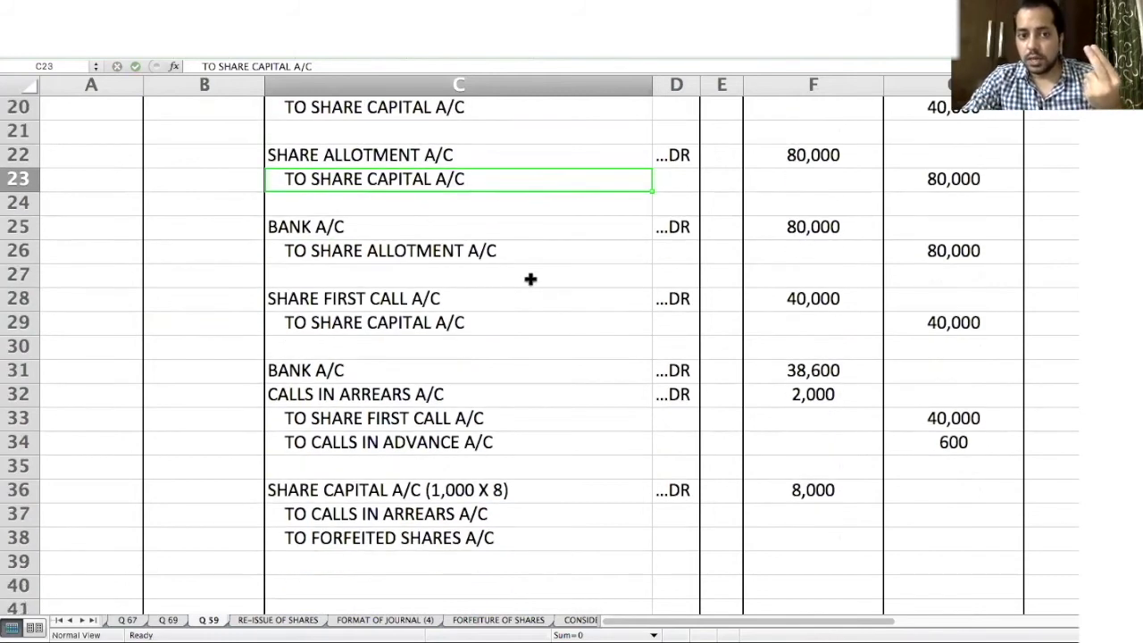
click(449, 320)
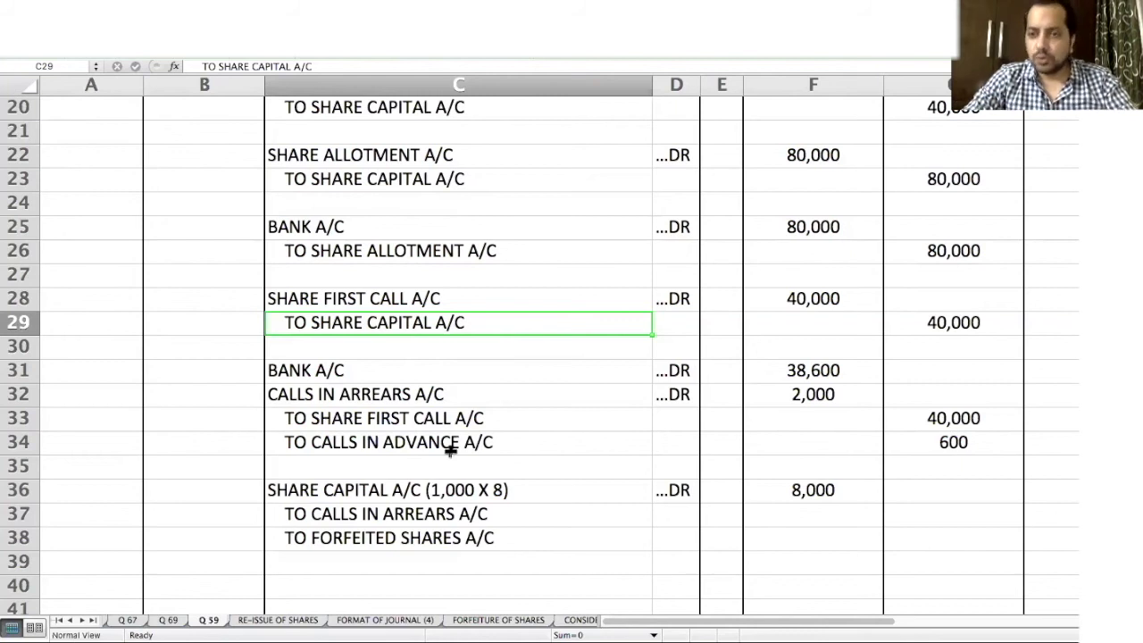
scroll(451, 450, down, 4)
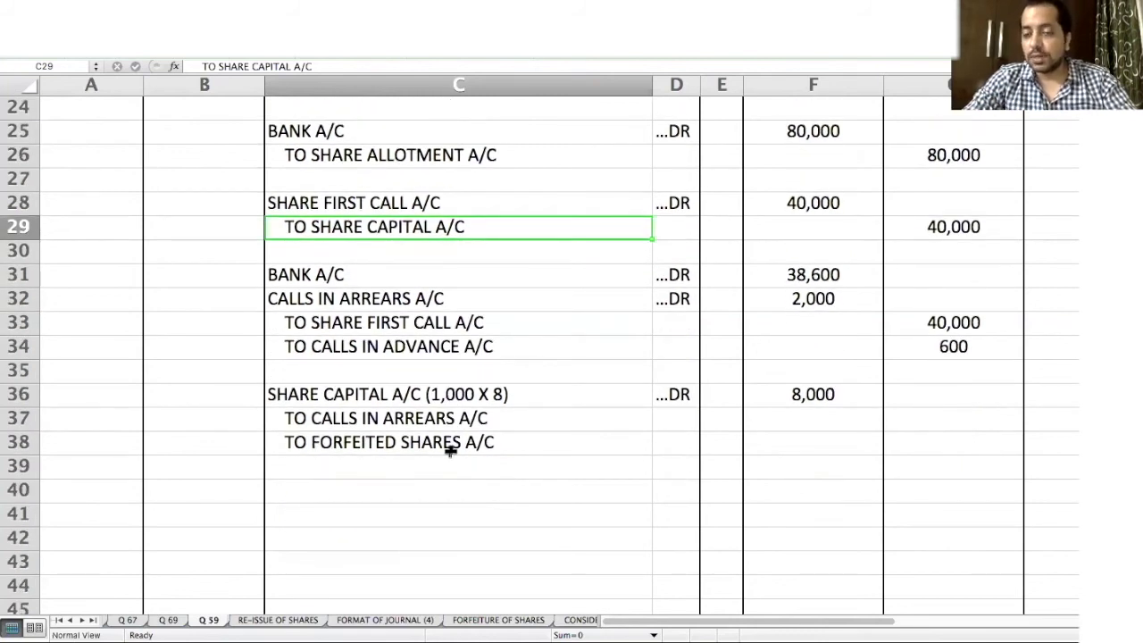
scroll(451, 450, down, 2)
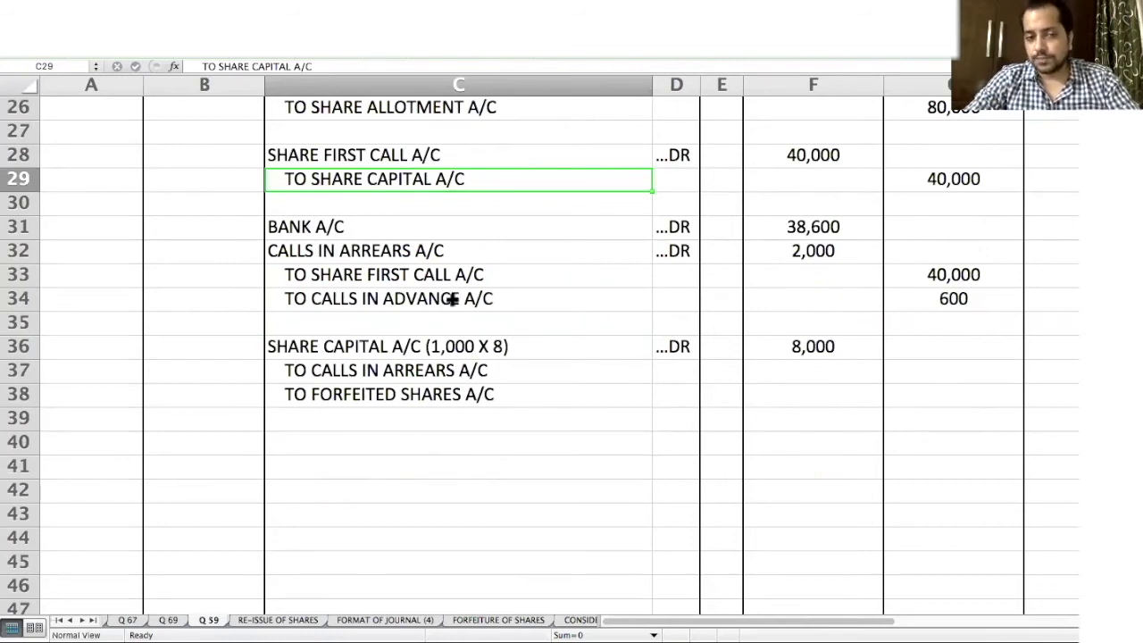
Step: Examine the bank, calls in arrears and calls in advance amounts in the first call receipt entry
scroll(420, 270, up, 5)
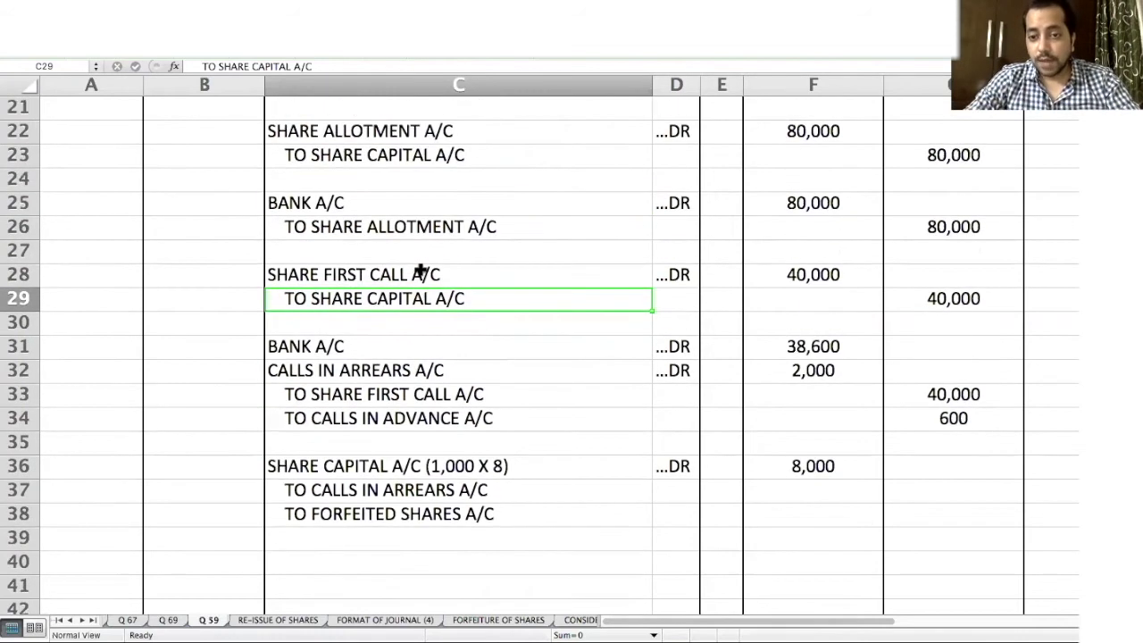
click(353, 345)
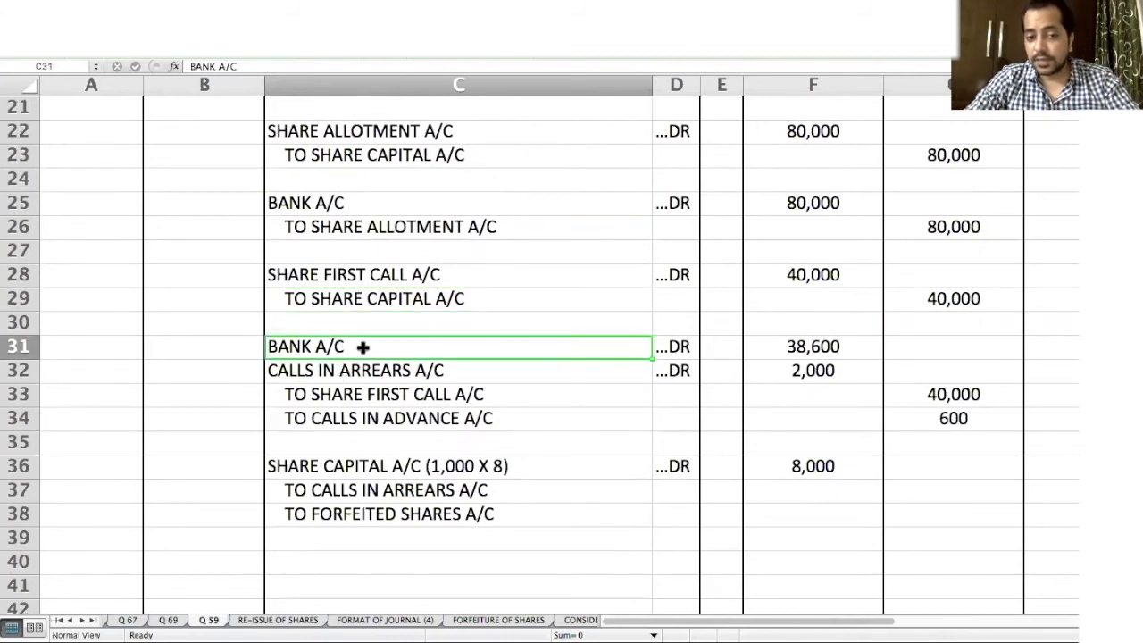
click(955, 394)
click(801, 350)
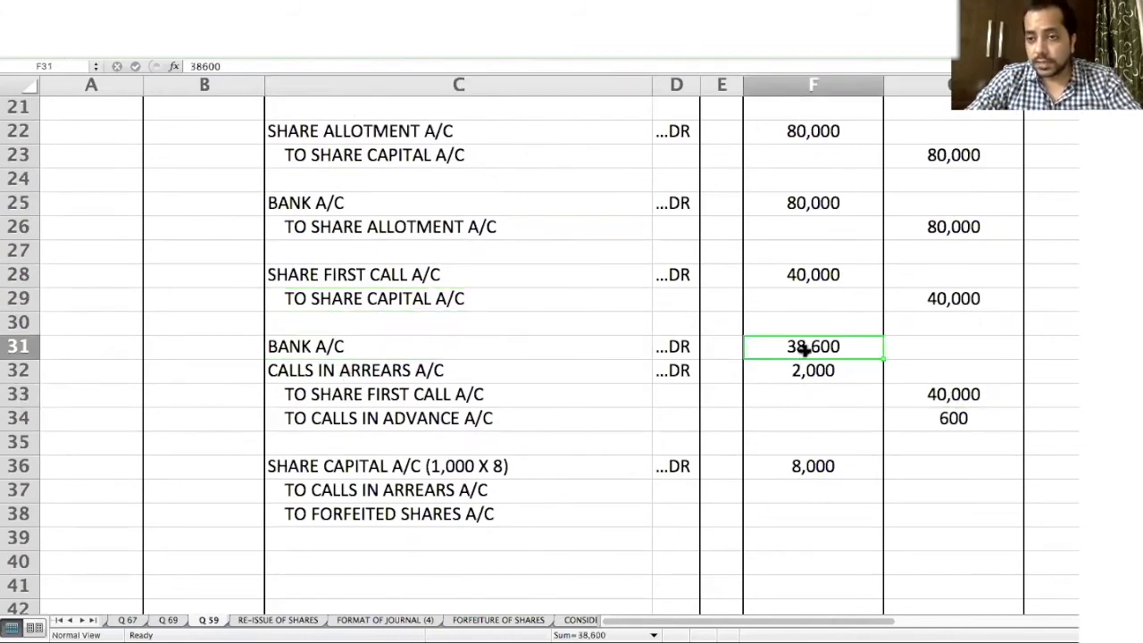
click(973, 418)
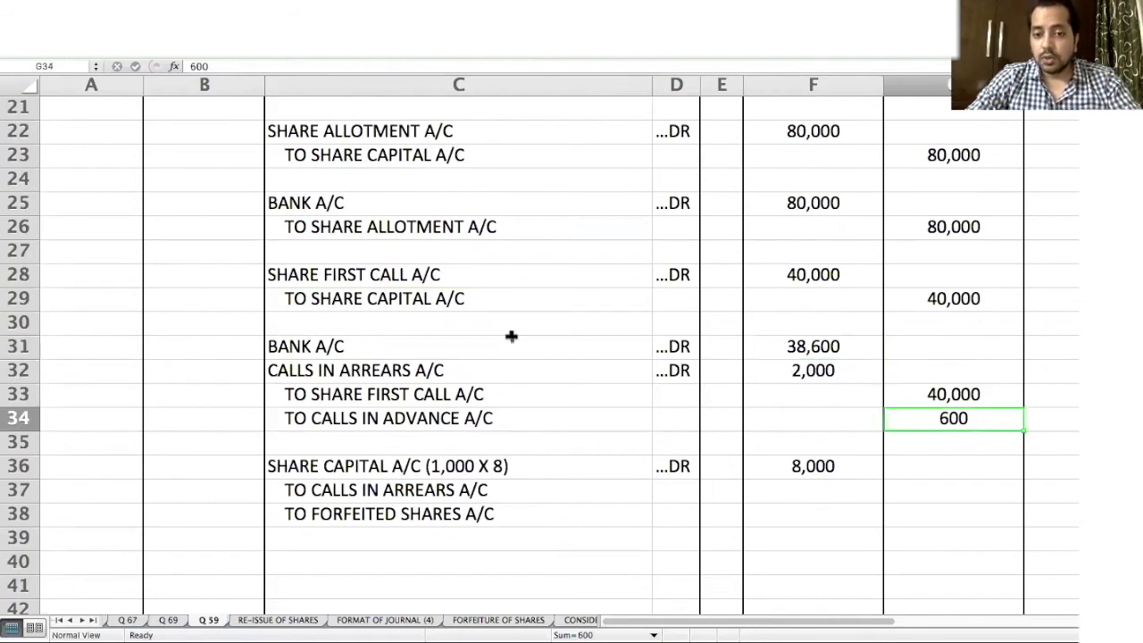
click(471, 354)
click(769, 361)
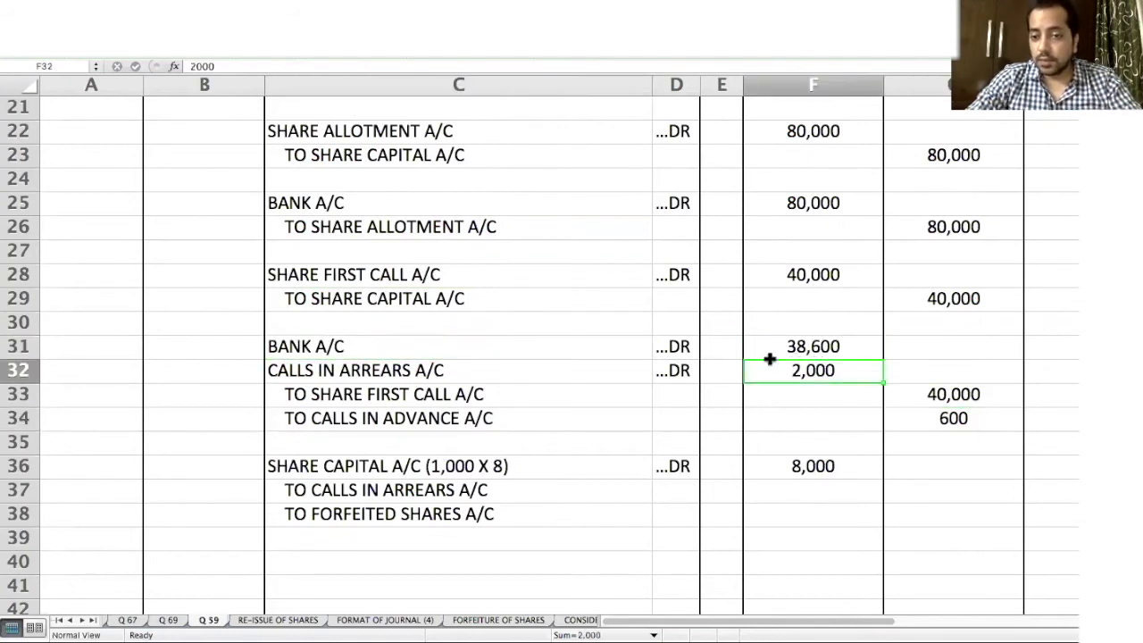
click(417, 361)
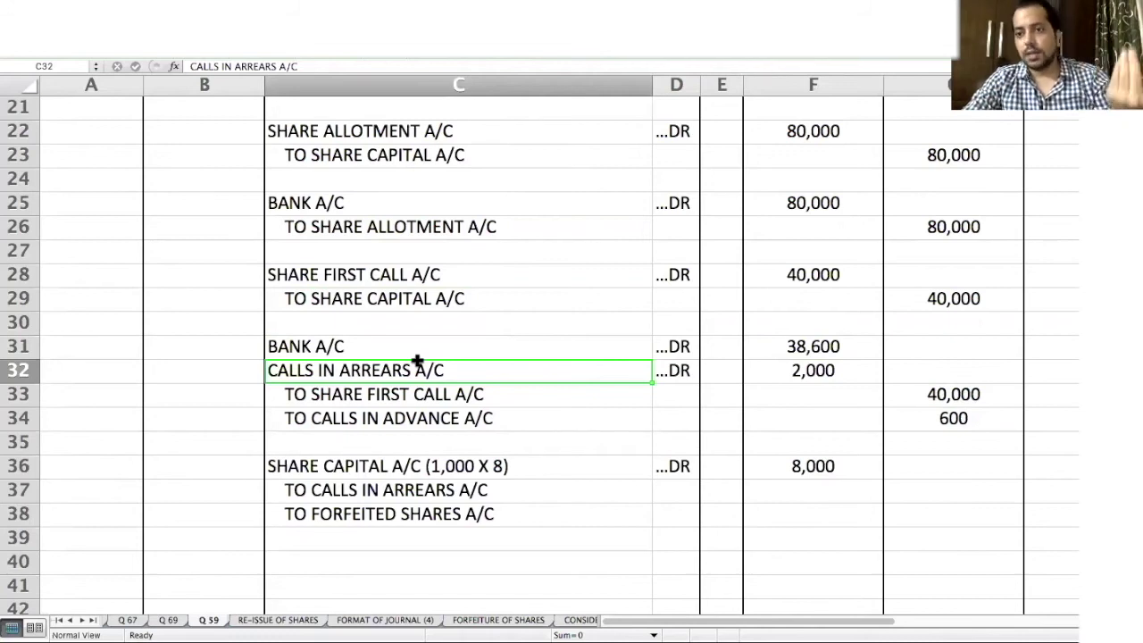
Step: Enter the forfeiture credits: 2,000 for calls in arrears in G37 and 6,000 for forfeited shares in G38
scroll(511, 439, down, 7)
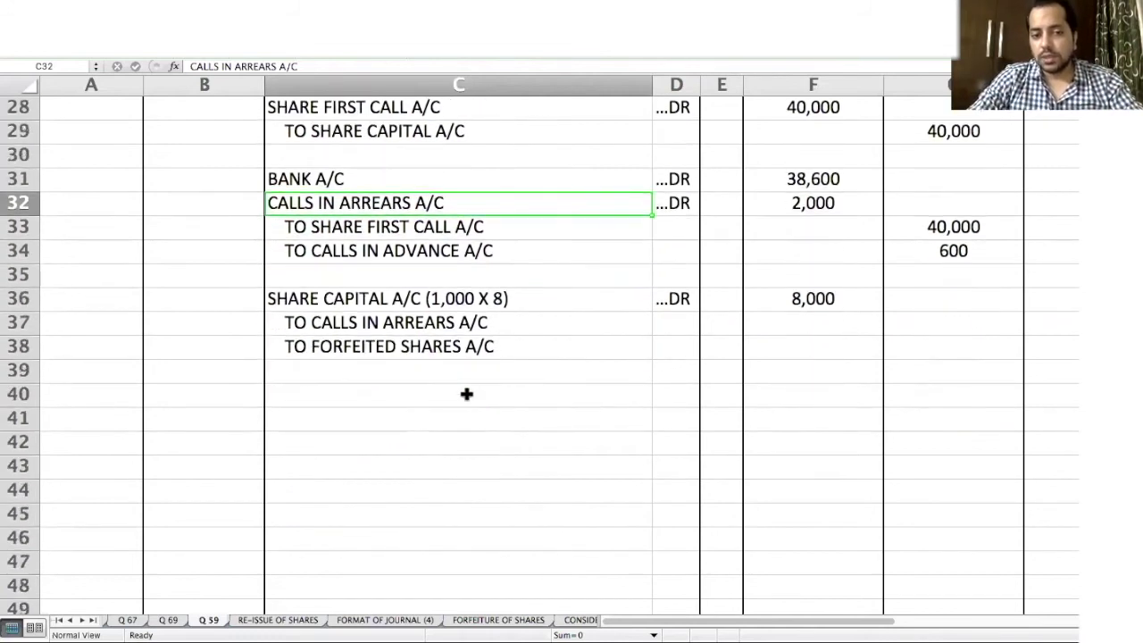
click(916, 325)
text(2,000)
key(Return)
text(6,000)
key(Return)
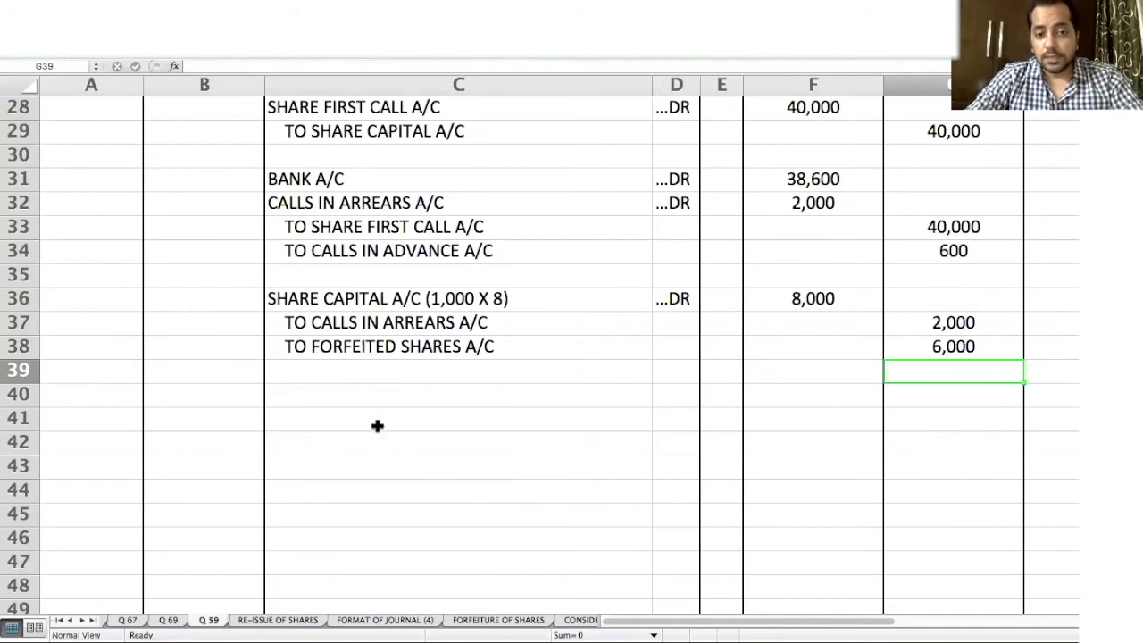
Step: Start a new journal entry in C40 with the account SHARE SECOND & FINAL CALL A/C
click(340, 396)
text(SHA)
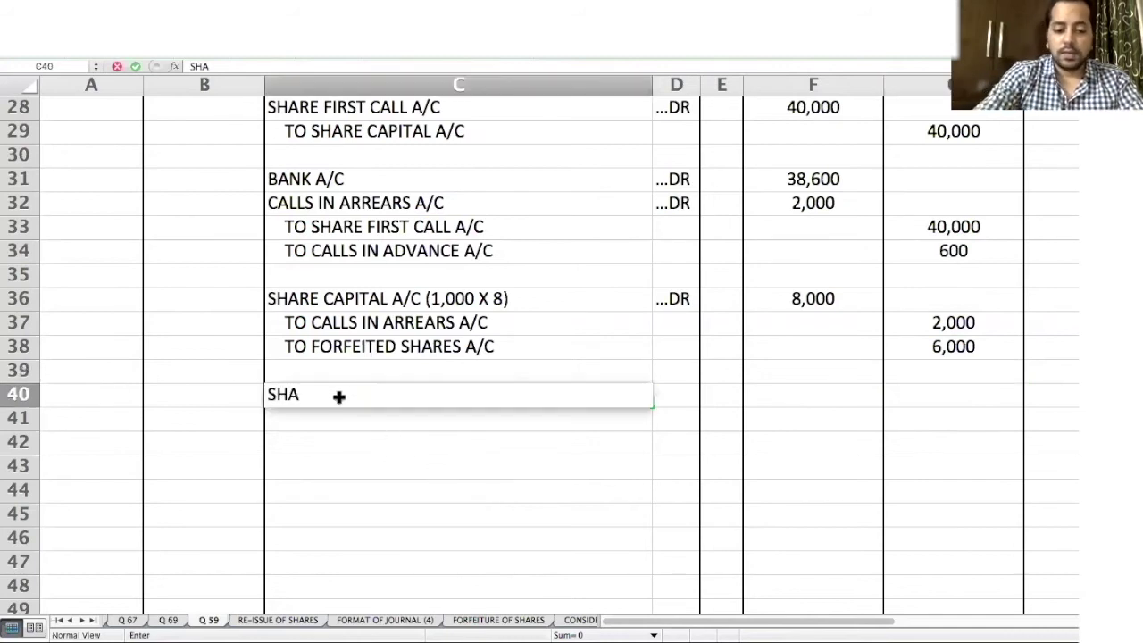
text(RE SECOND)
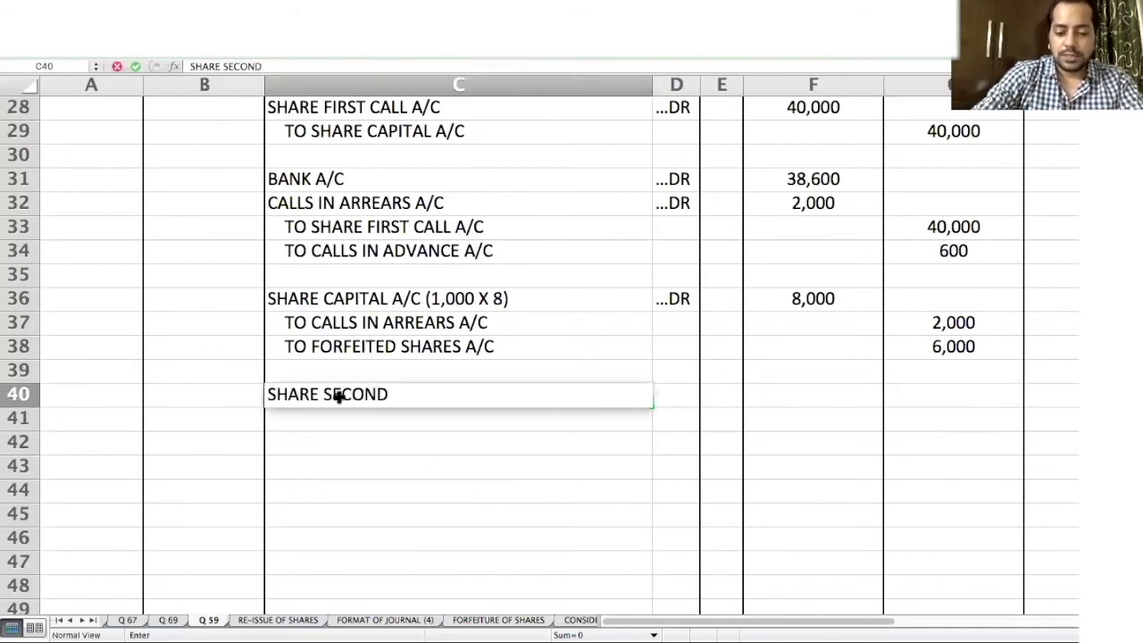
text( & FINAL CA)
key(BackSpace)
text(CALL)
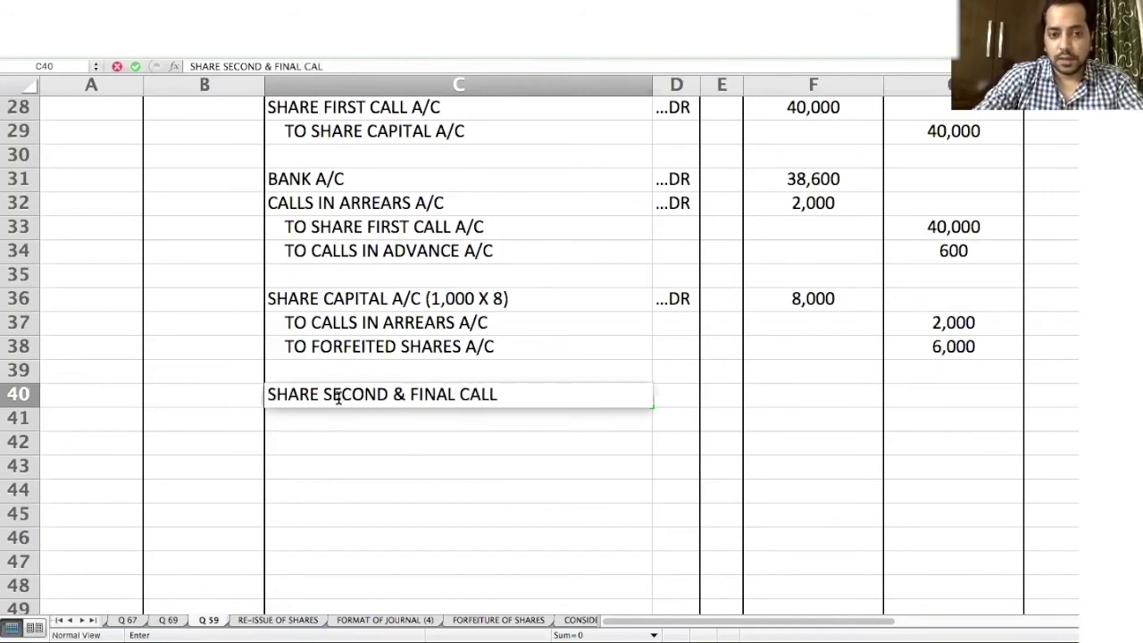
text( A/C)
key(Tab)
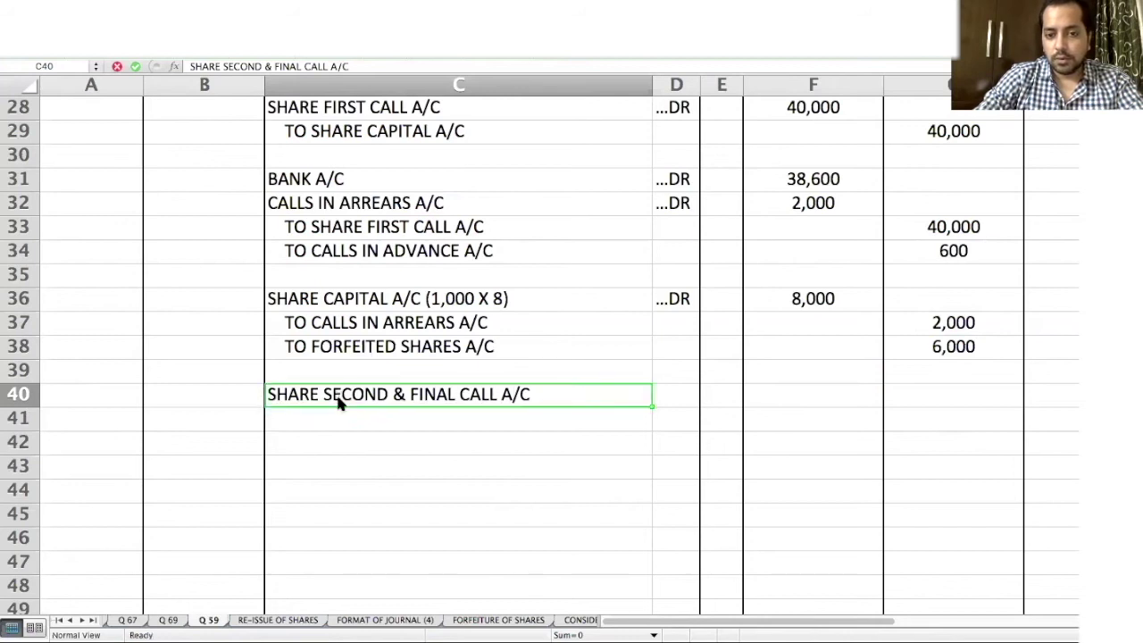
Step: Mark the second and final call account in row 40 as ...DR and add TO SHARE CAPITAL A/C in C41
text(...DR)
key(Return)
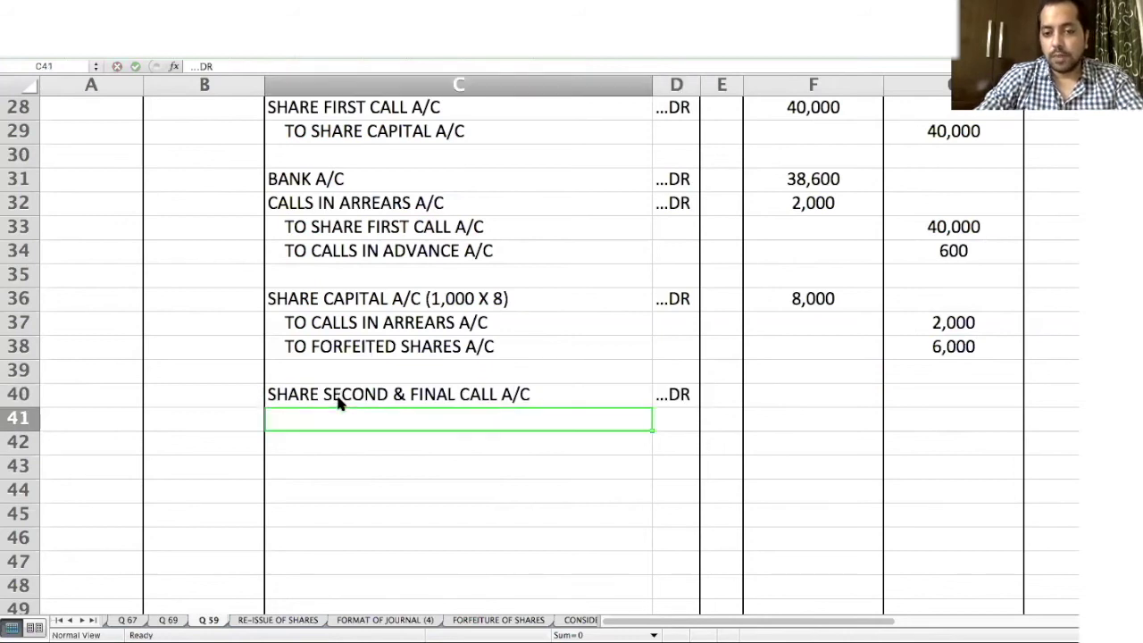
text(TO SHA)
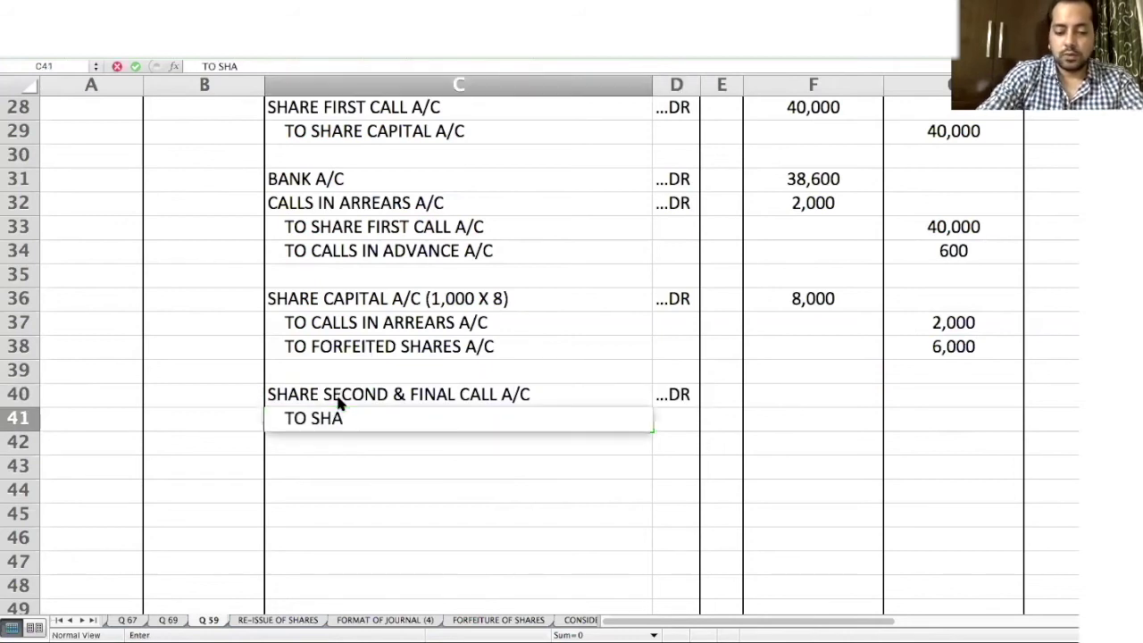
text(RE CAPITAL A/C)
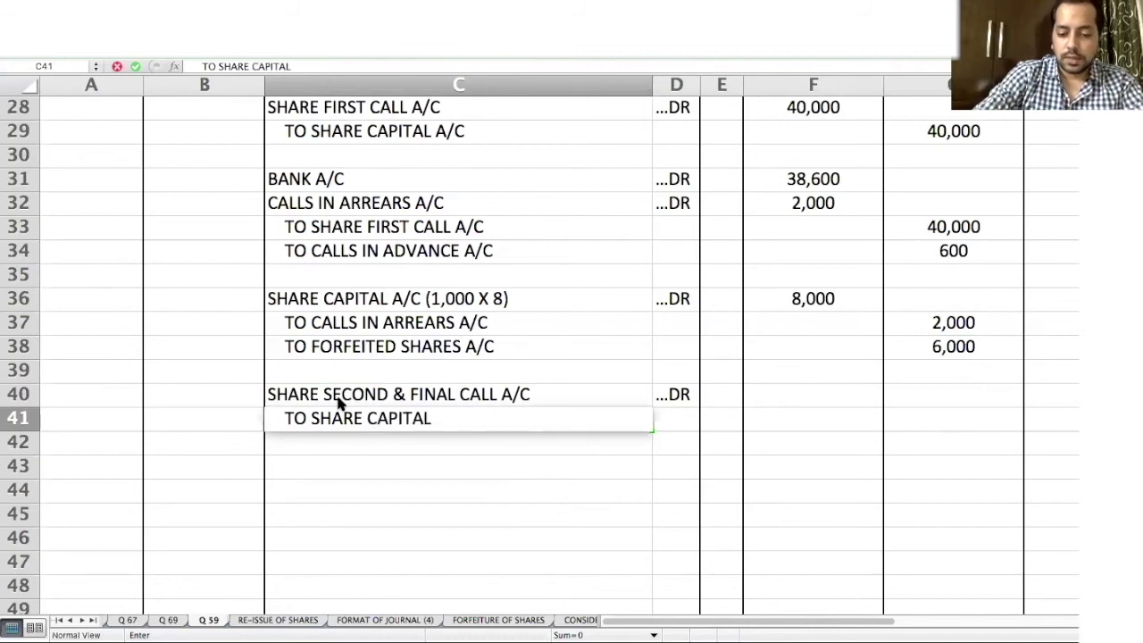
key(Return)
Step: Append the calculation (19,000 X 2) to the SHARE SECOND & FINAL CALL A/C text in C40
click(319, 384)
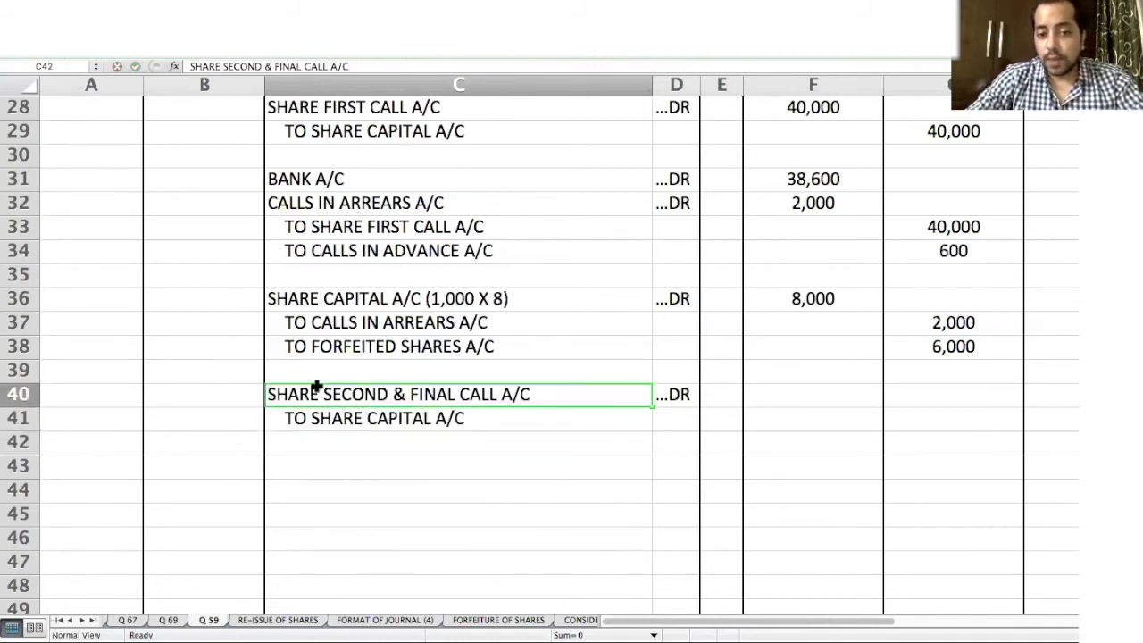
click(381, 67)
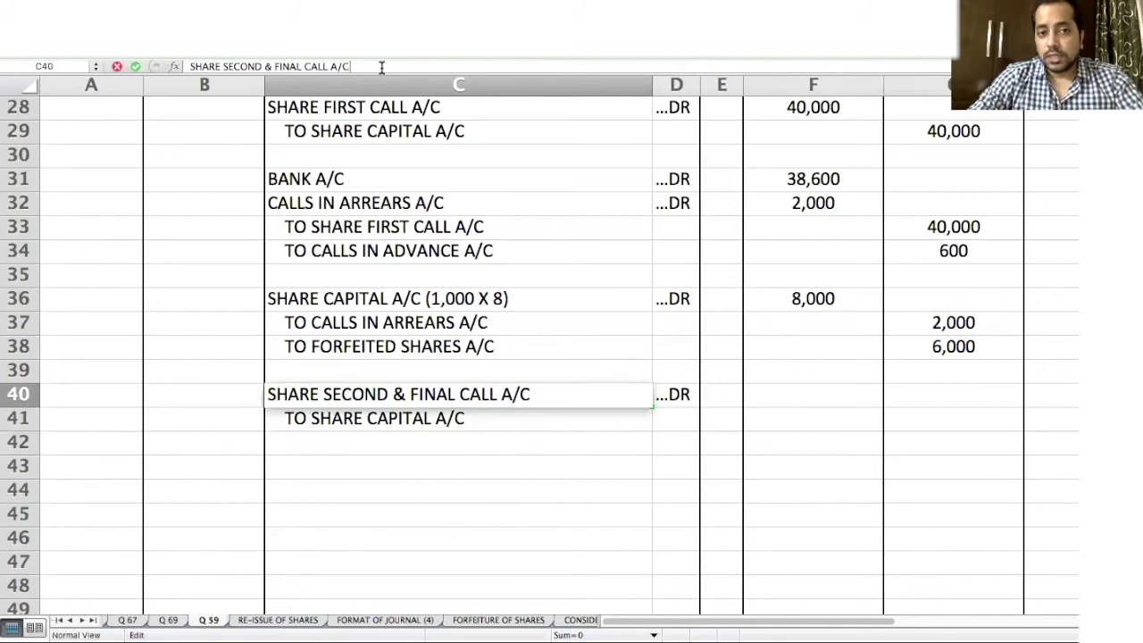
text((19,)
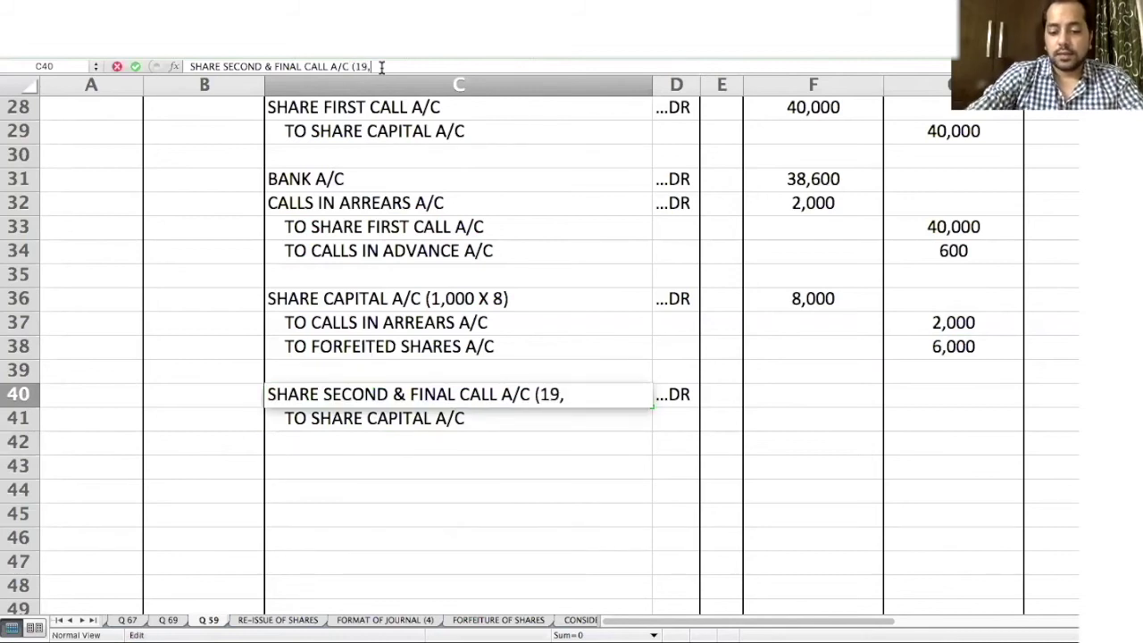
text(000 X)
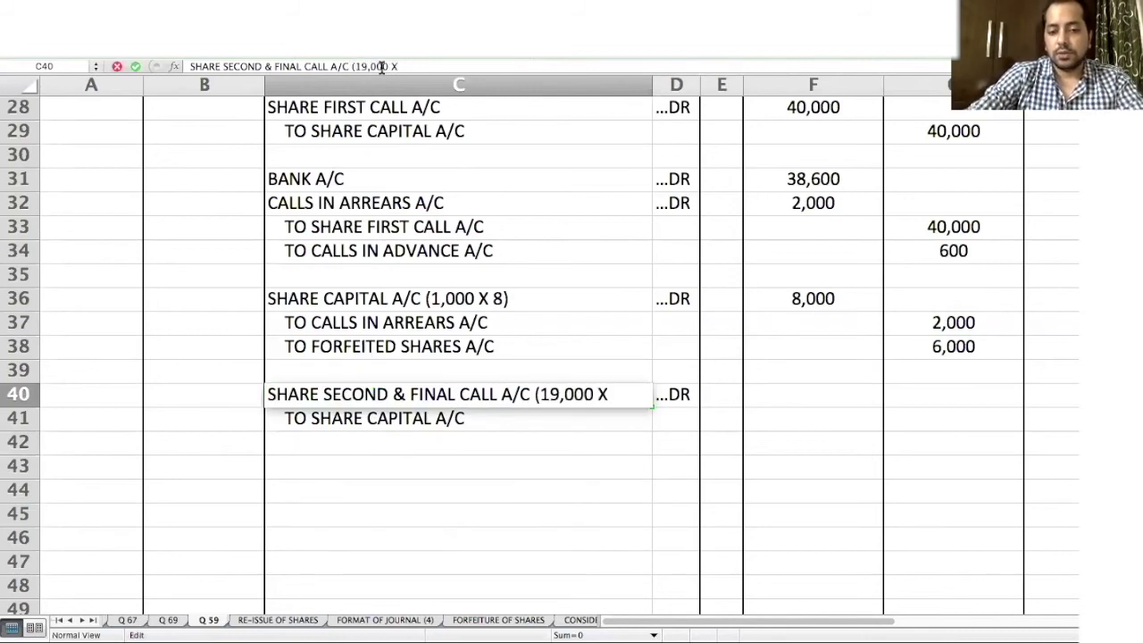
text())
key(Tab)
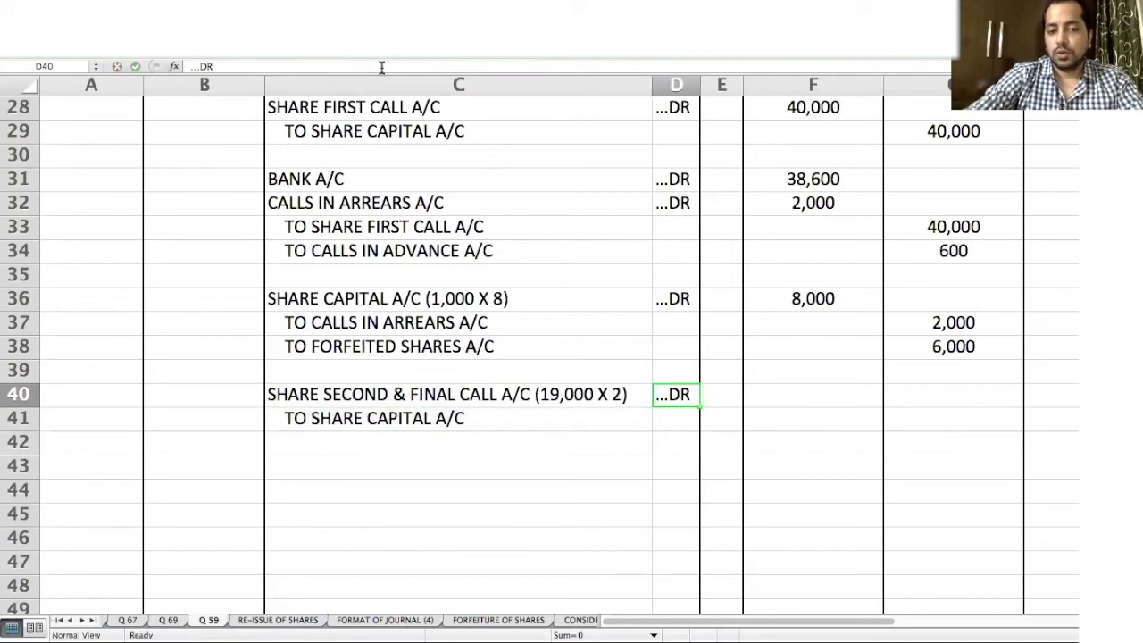
Step: Enter the second and final call amounts: 38,000 debit in F40 and 38,000 share capital credit in G41
key(Tab)
key(Tab)
text(38,000)
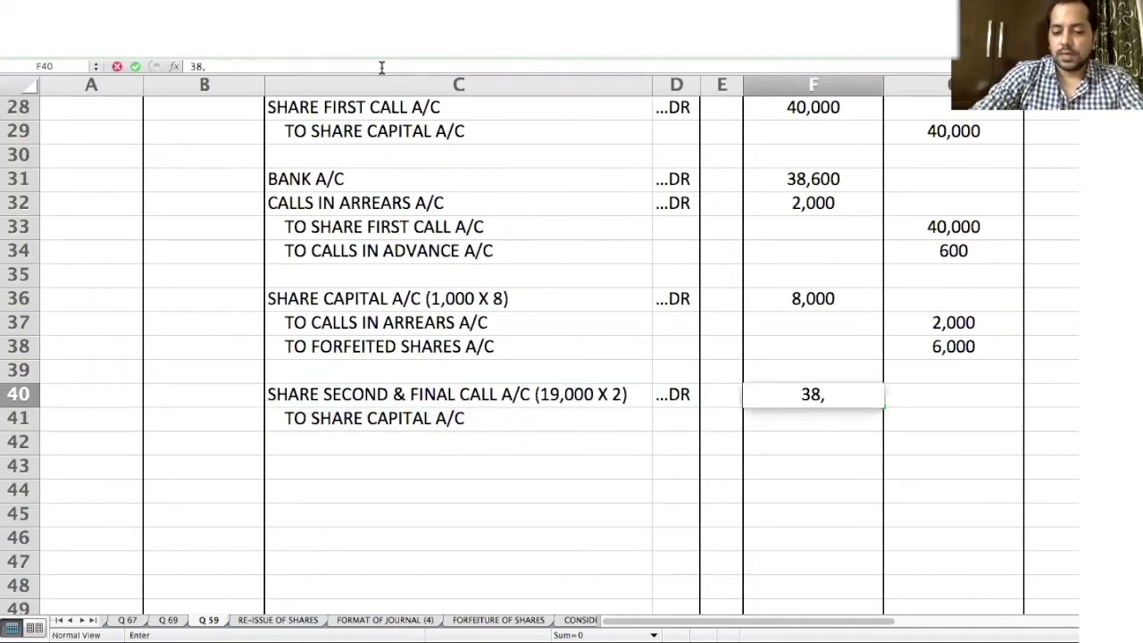
key(Return)
key(Tab)
key(Tab)
key(Tab)
key(Tab)
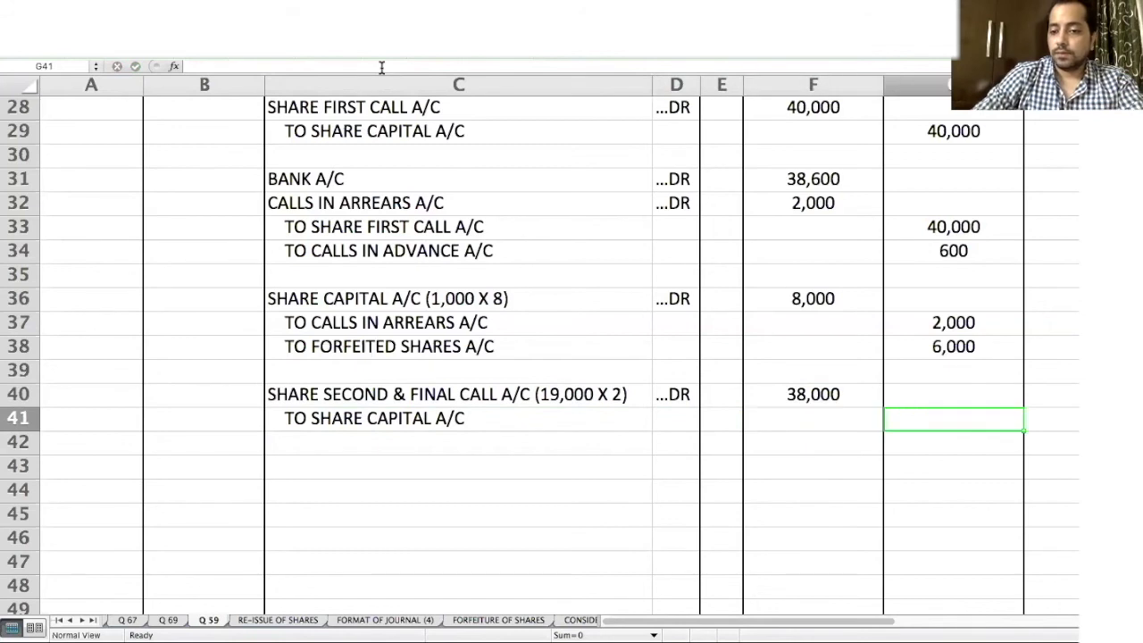
text(38,000)
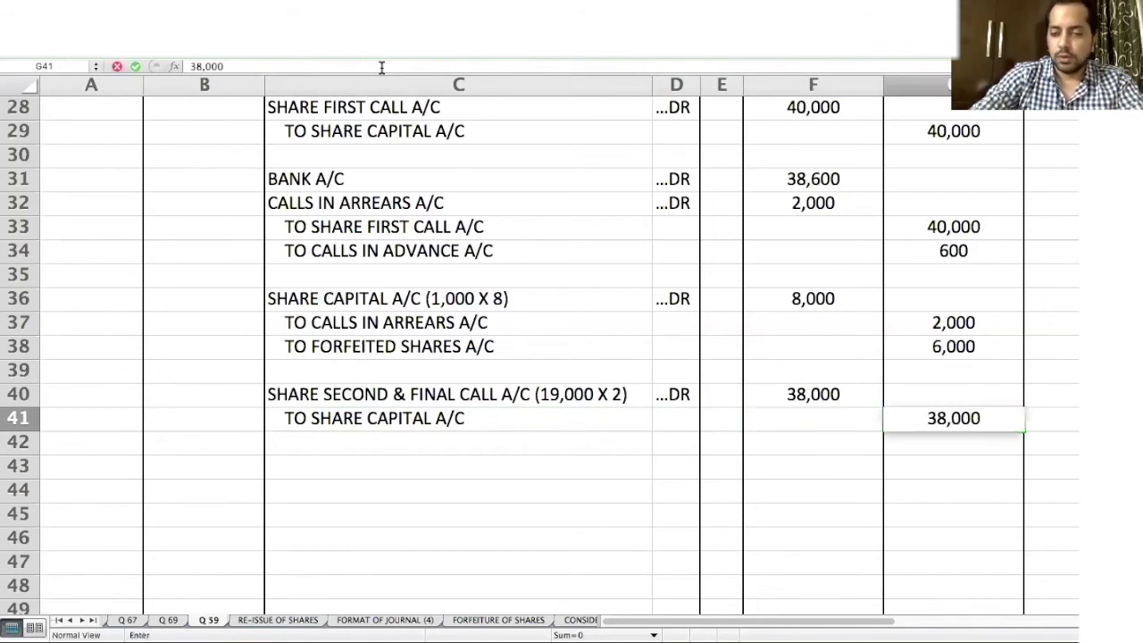
key(Return)
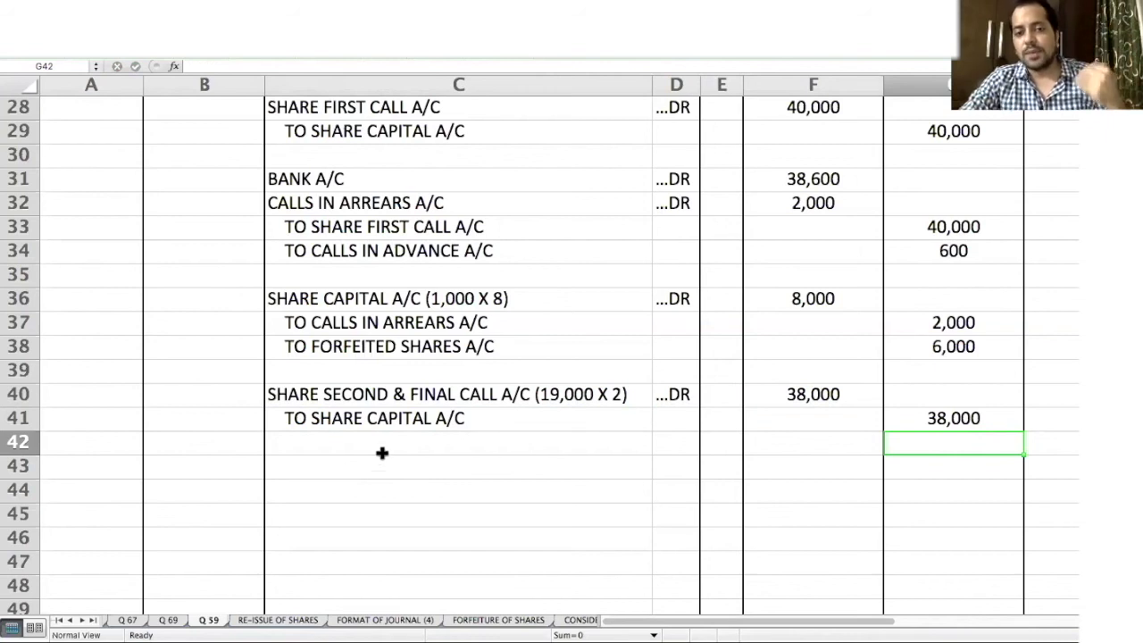
Step: Start the second call receipt entry with BANK A/C in row 43 and CALLS IN ADVANCE A/C in row 44, both marked ...DR
click(904, 247)
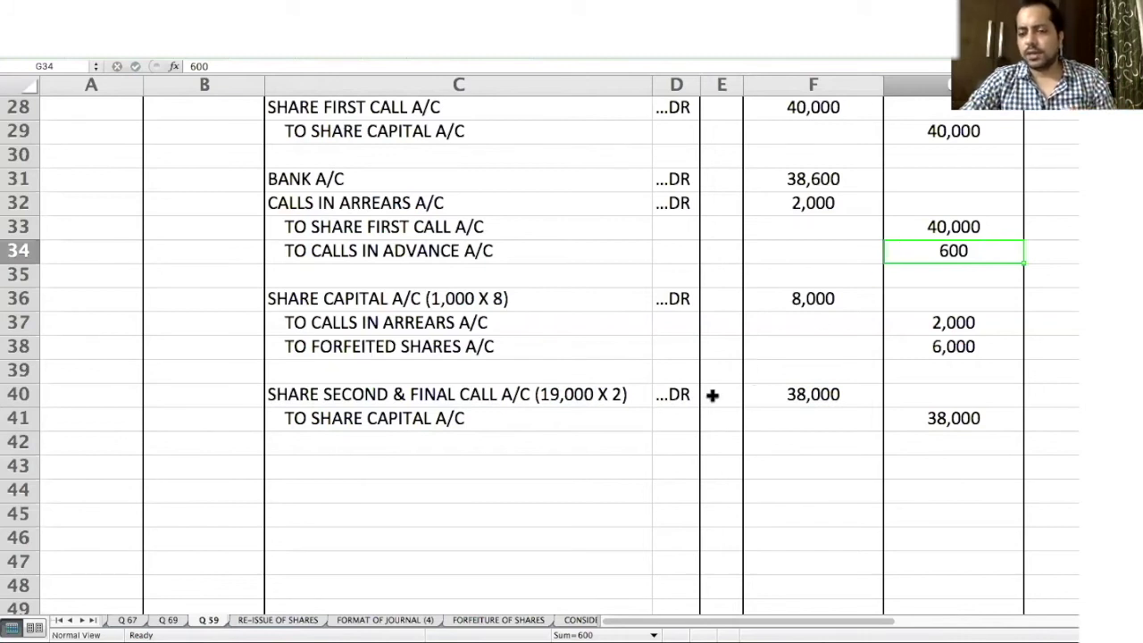
click(369, 472)
text(BANK A/C)
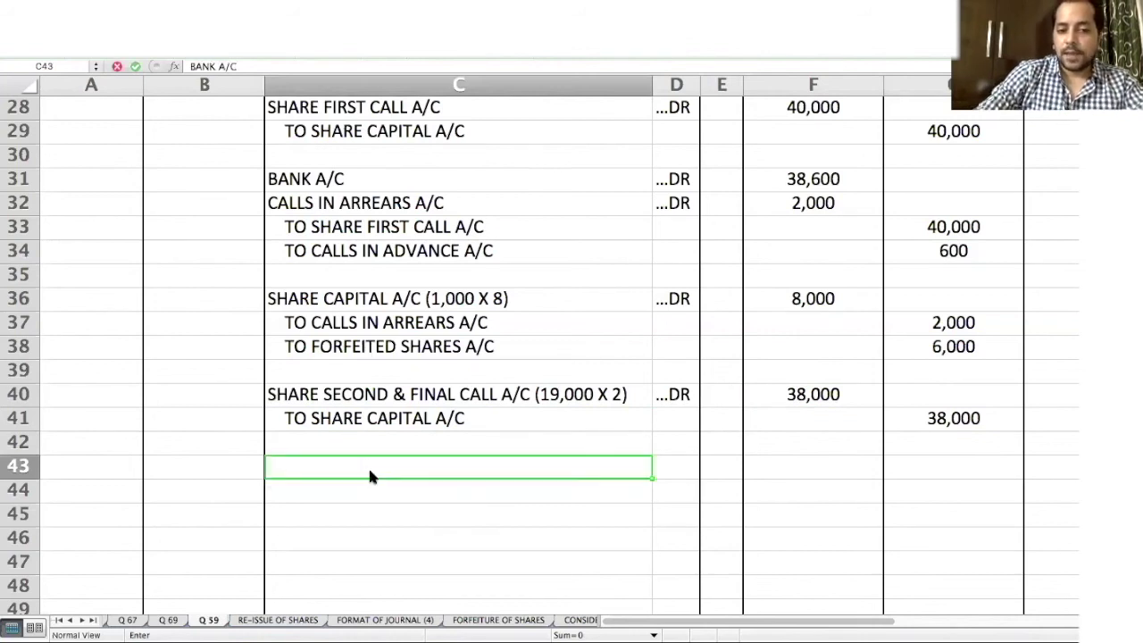
key(Tab)
text(...DR)
key(Return)
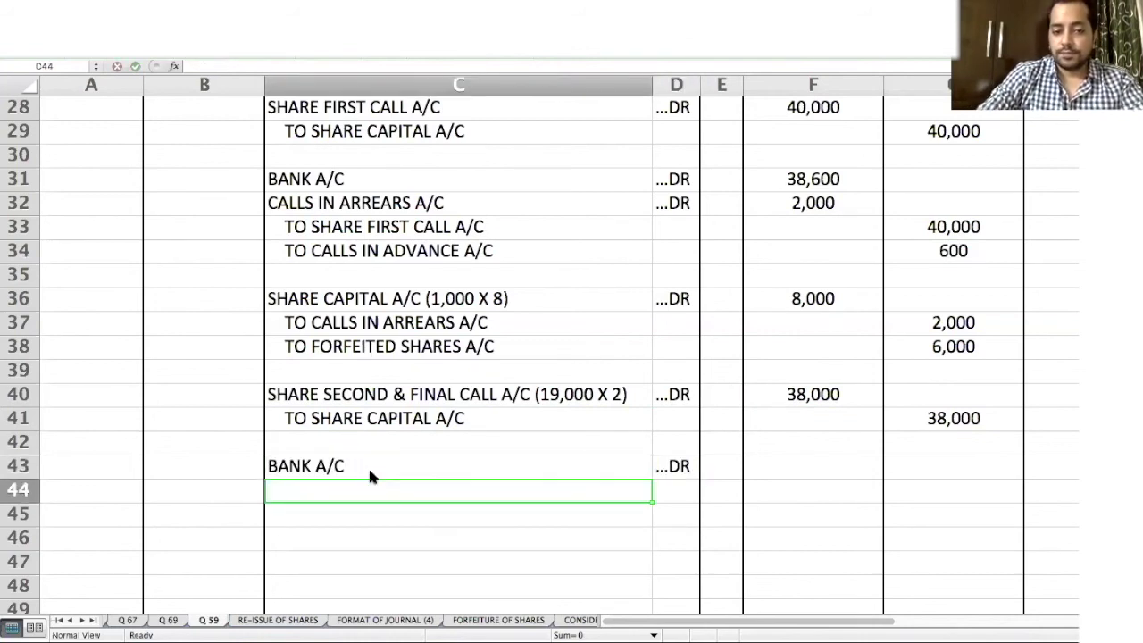
text(CALLS )
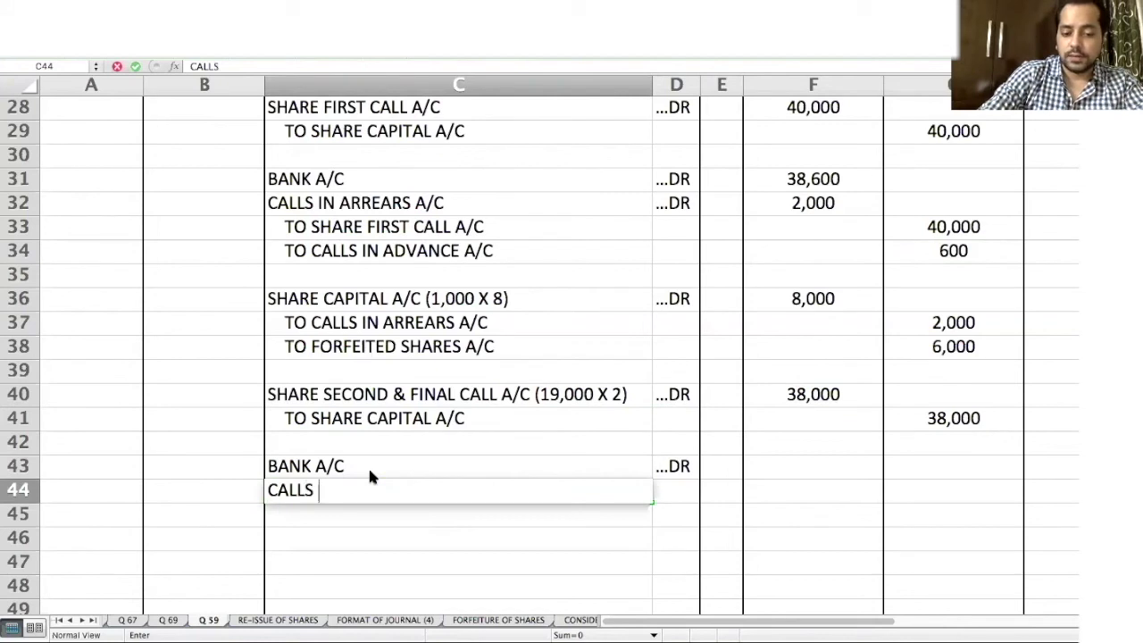
text(IN ADVANCE A/C)
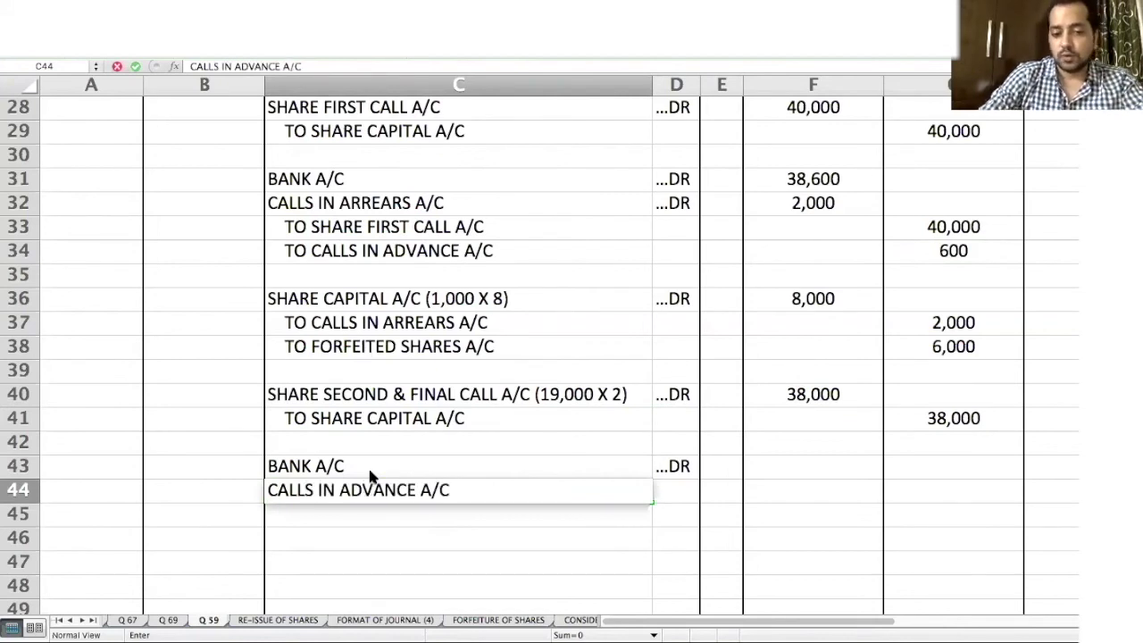
key(Tab)
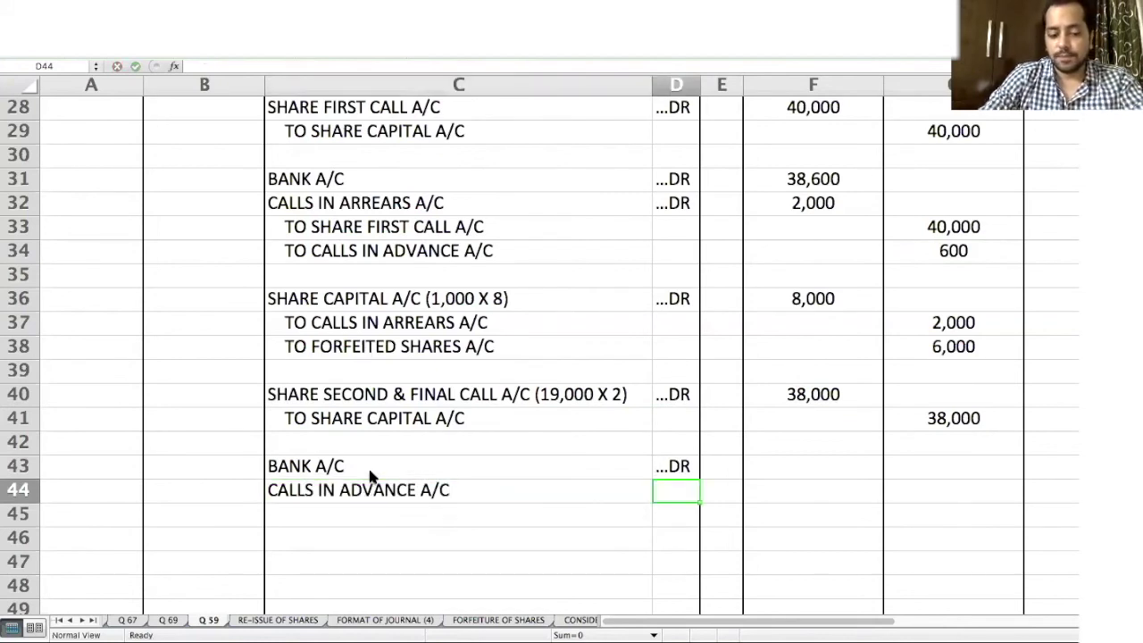
text(...DR)
key(Return)
Step: Add the credit line TO SHARE SECOND CALL A/C in C45 with 38,000 in G45
text(TO)
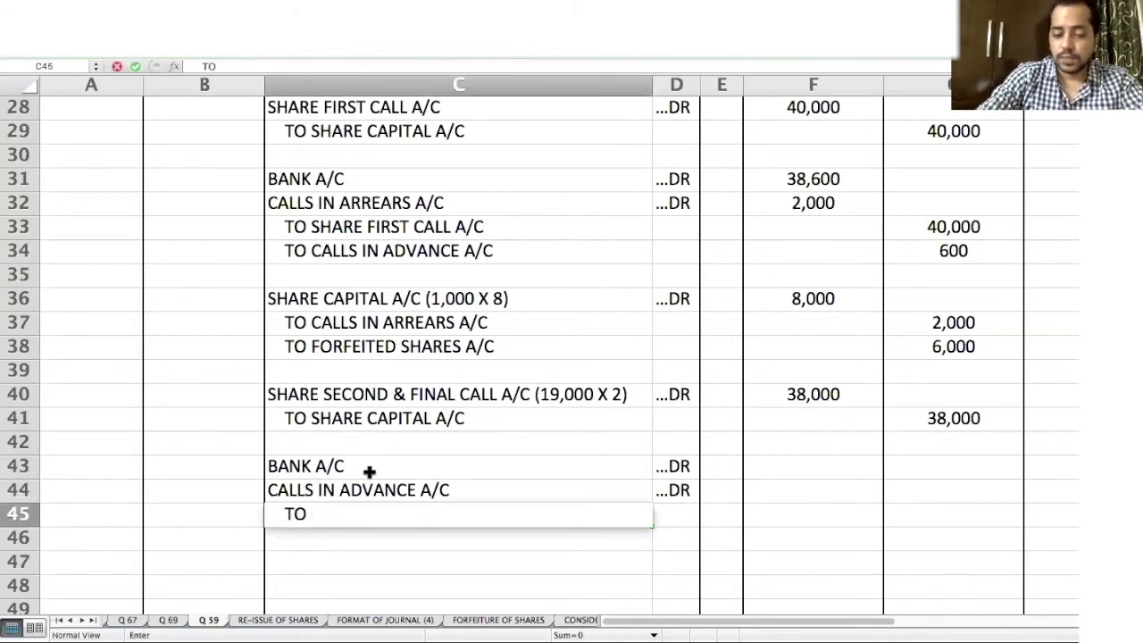
text( SHARE SECOND CALL A/C)
key(Tab)
key(Tab)
key(Tab)
key(Tab)
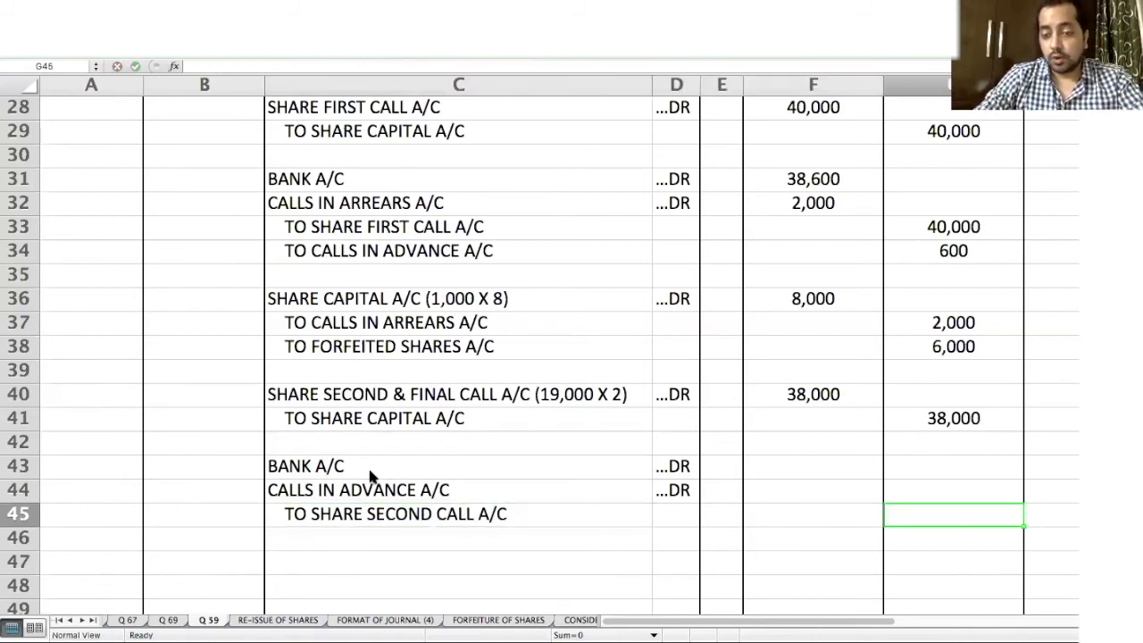
text(38,000)
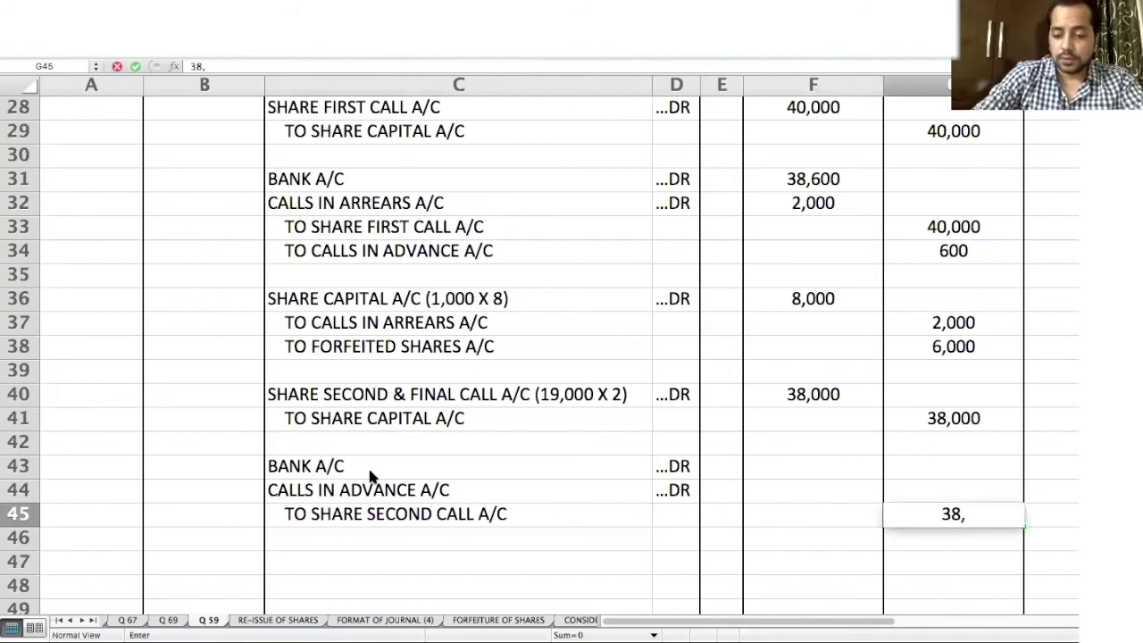
key(Return)
Step: Enter 600 in F44 as the calls in advance debit
key(Up)
key(Up)
key(Right)
key(Right)
key(Right)
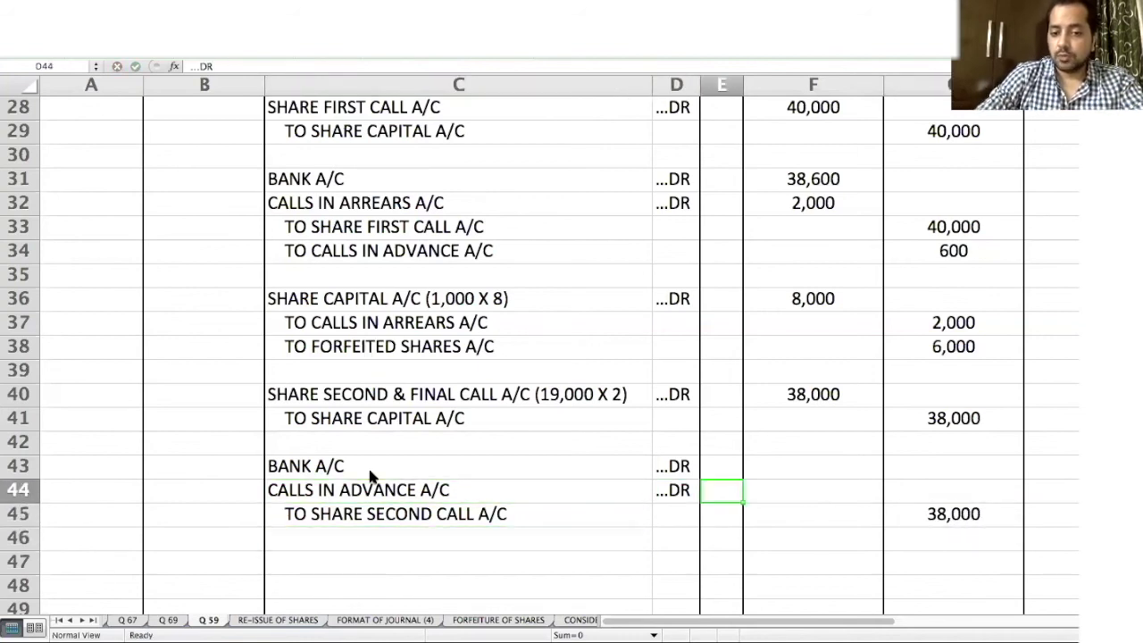
text(600)
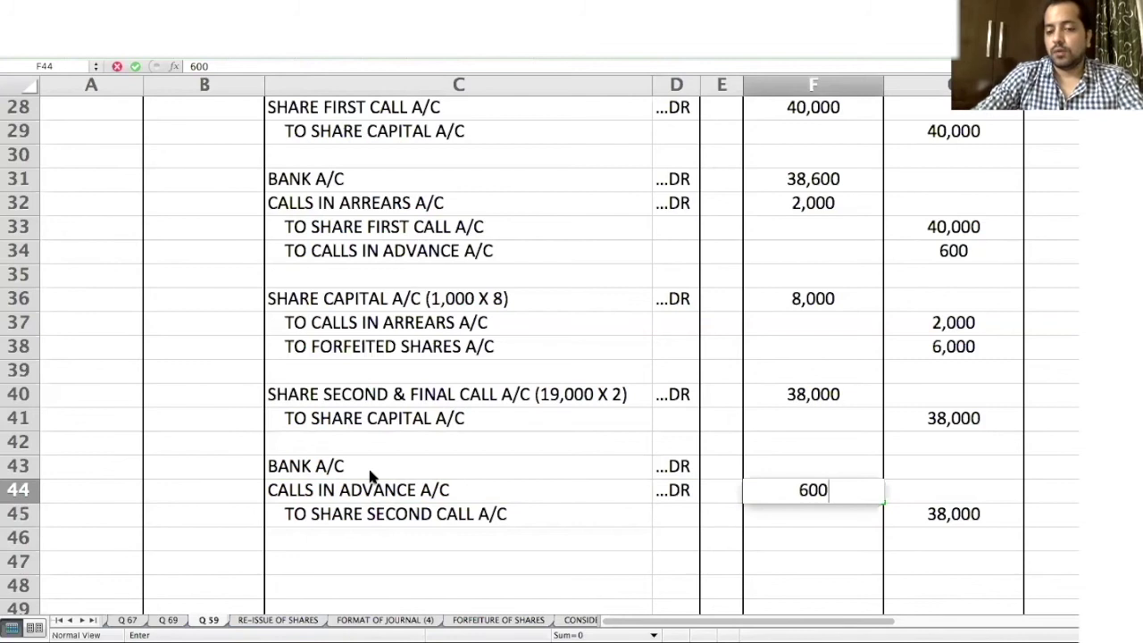
key(Return)
Step: Enter 37,400 in F43 as the bank debit for the second call receipt
key(Up)
key(Up)
key(Up)
key(Down)
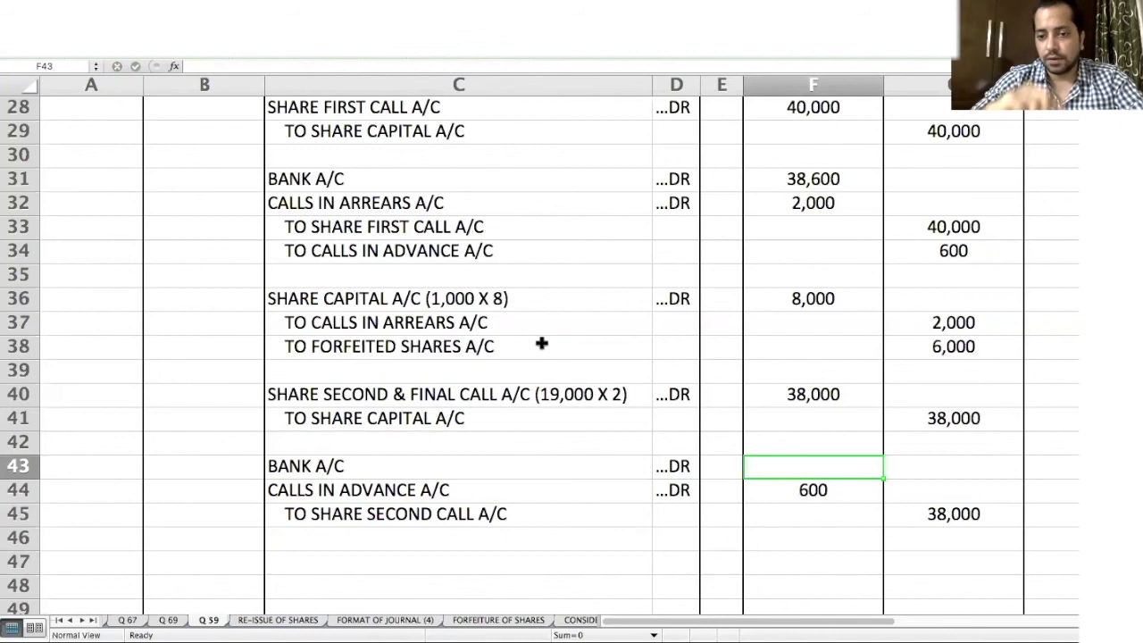
text(37,200)
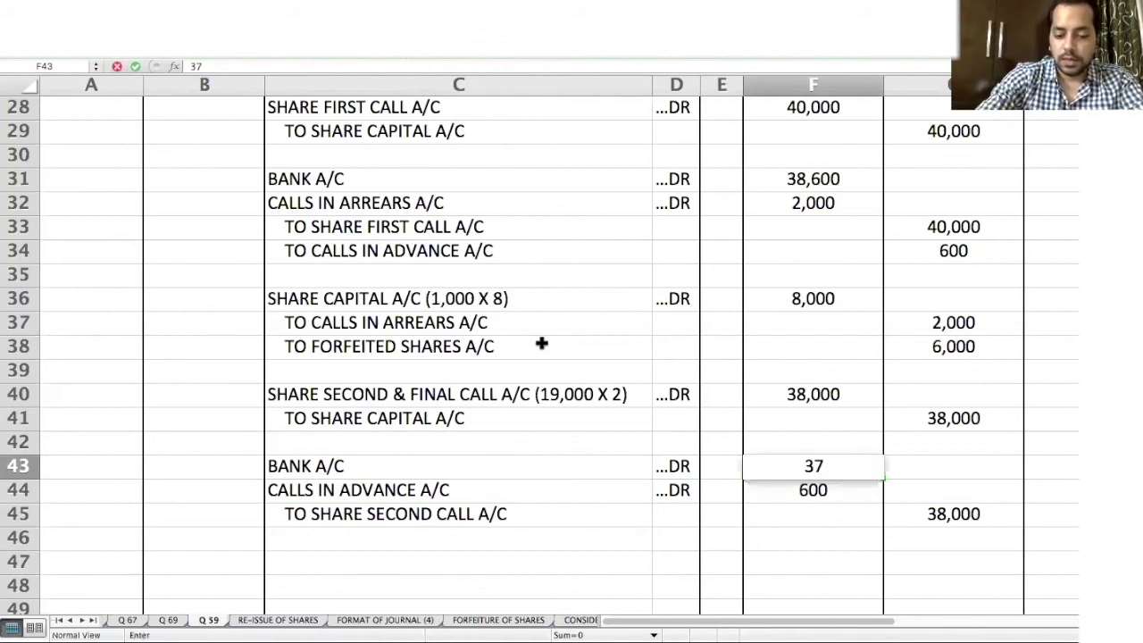
key(BackSpace)
key(BackSpace)
key(BackSpace)
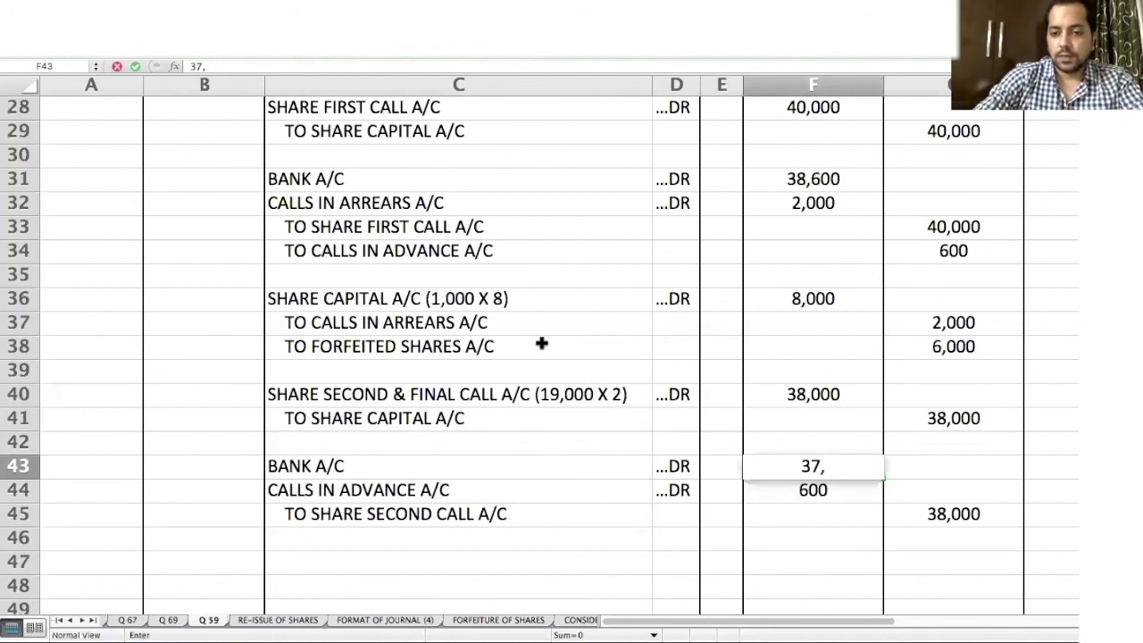
text(400)
key(Return)
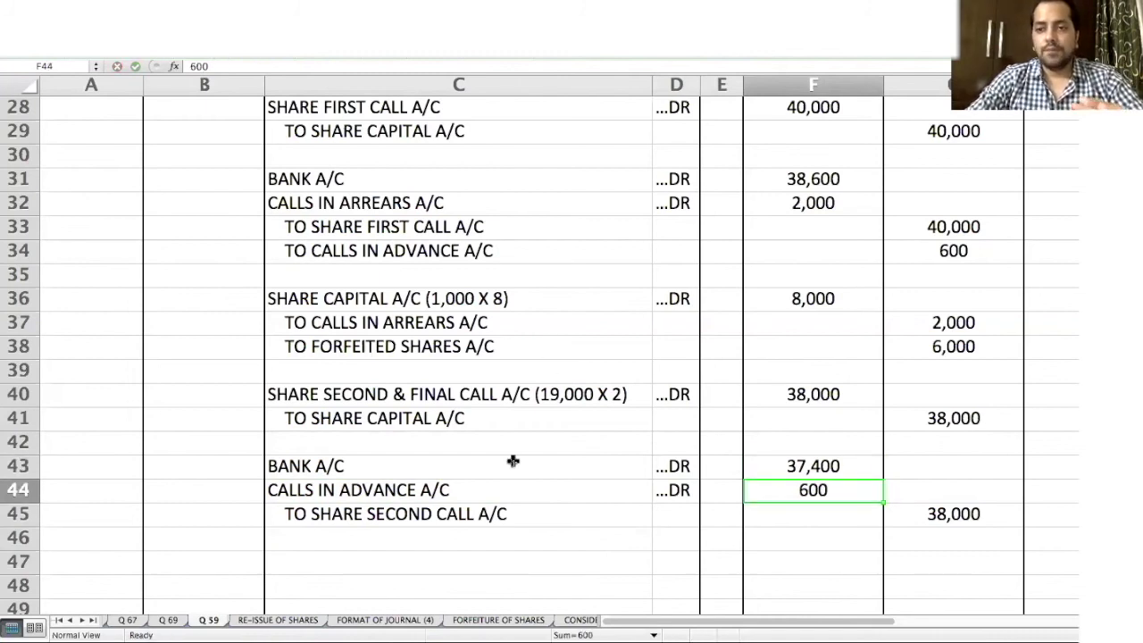
Step: Review the reissue terms in Question 59 and start the reissue entry with BANK A/C in C47, marked ...DR in D47
scroll(513, 461, down, 4)
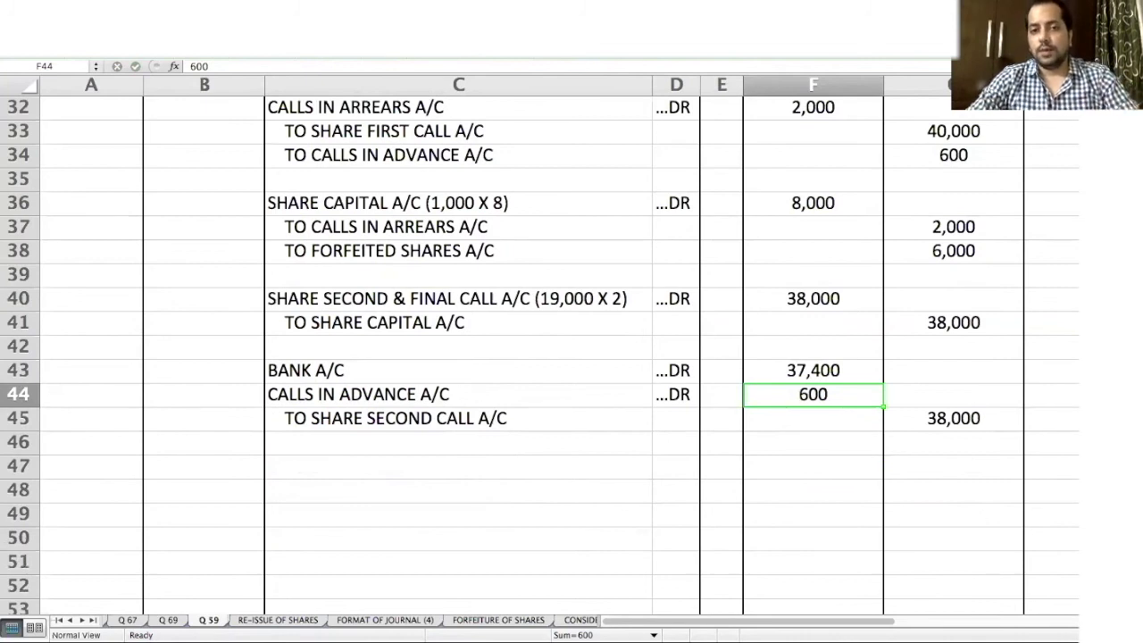
key(super+Tab)
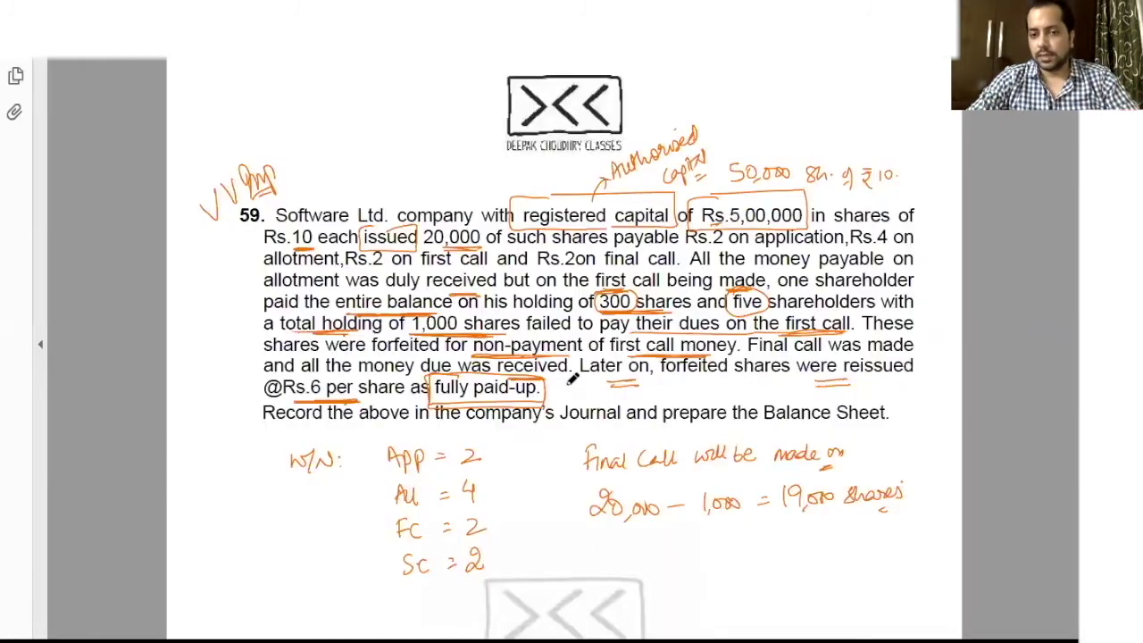
scroll(645, 344, down, 1)
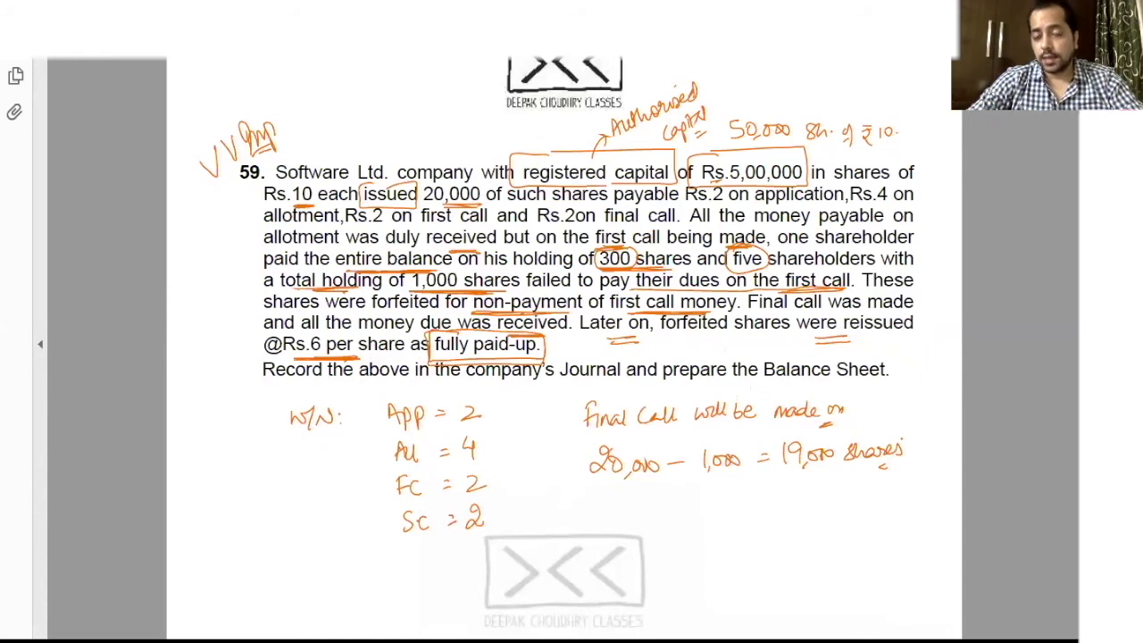
key(alt+Tab)
click(315, 473)
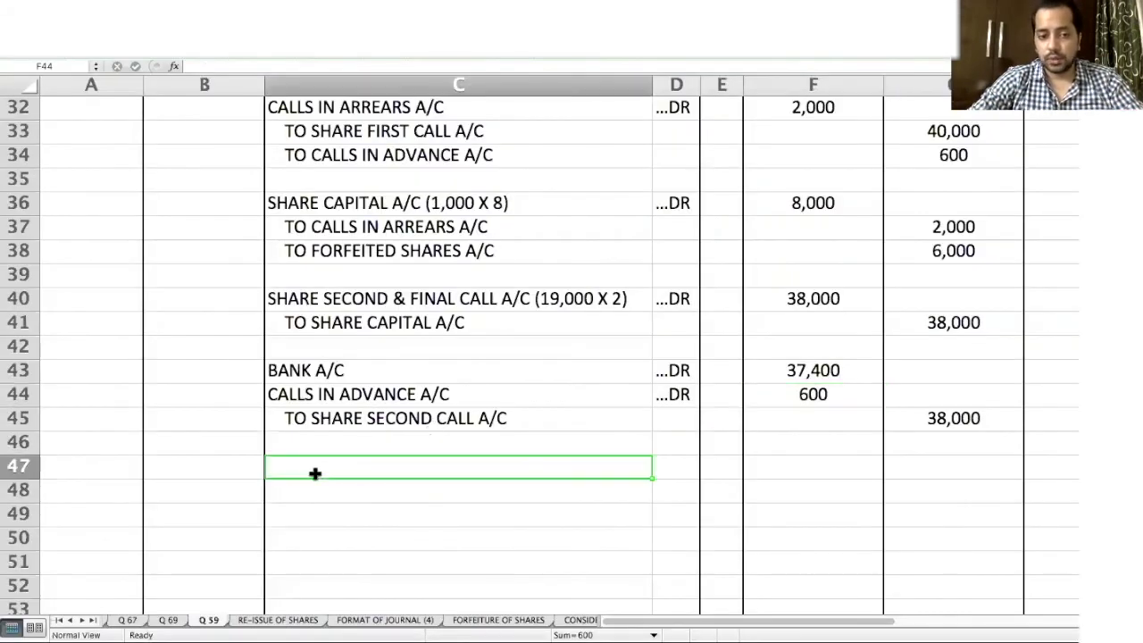
text(BANK A/C)
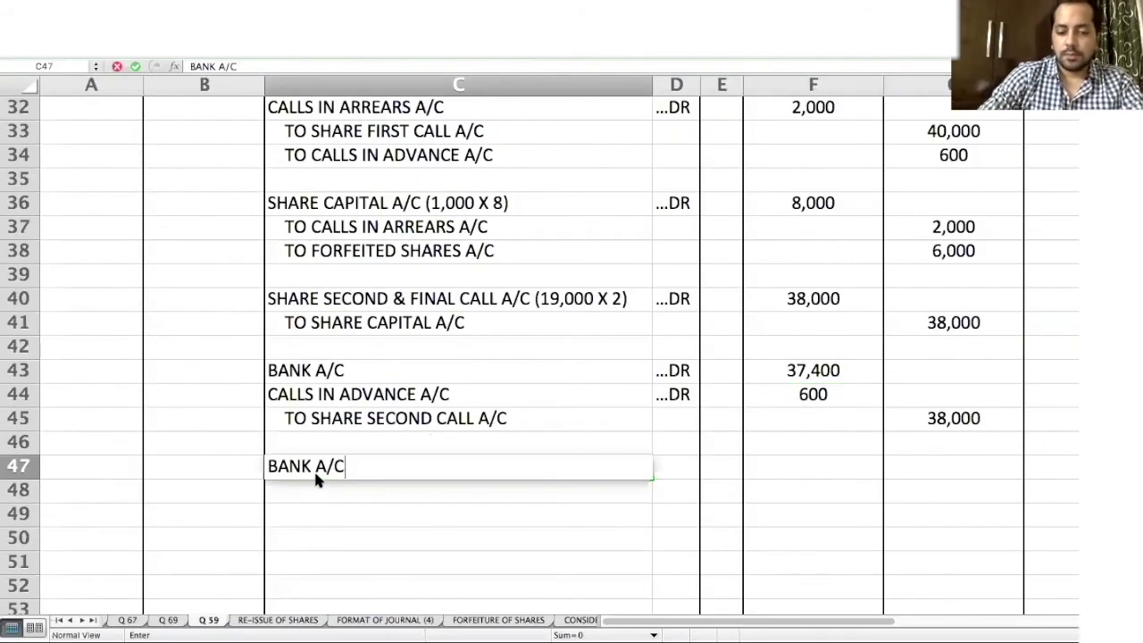
key(Tab)
text(...DR)
key(Return)
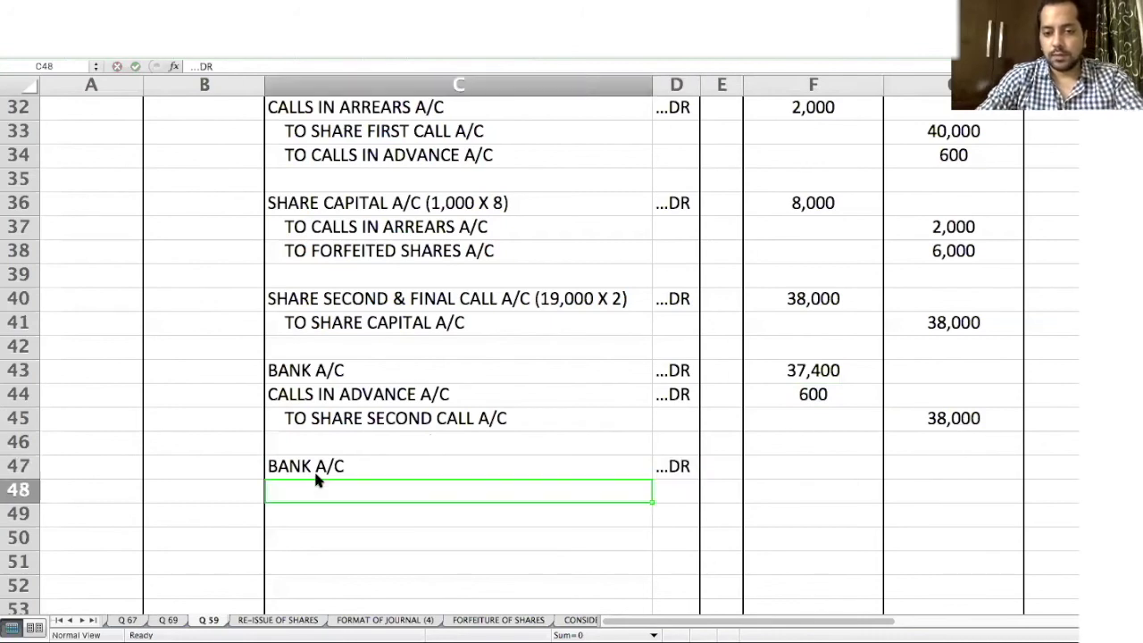
Step: Add CALLS IN ARREARS A/C in C48 as the second debit line, marked ...DR in D48
text(CALLS IN)
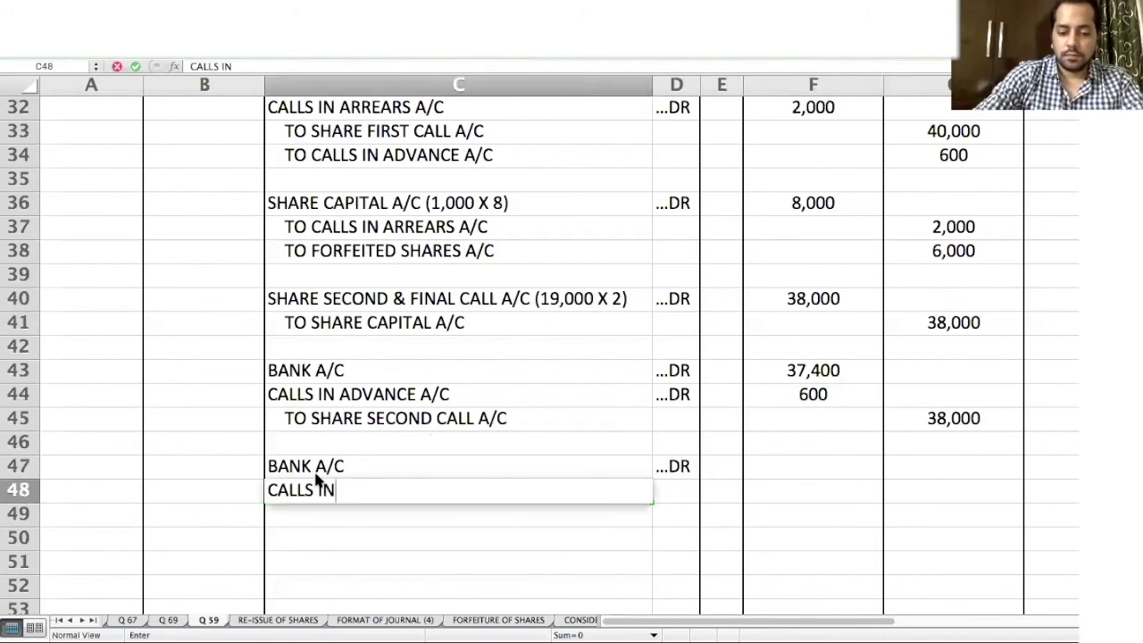
text( ARREARS A/C)
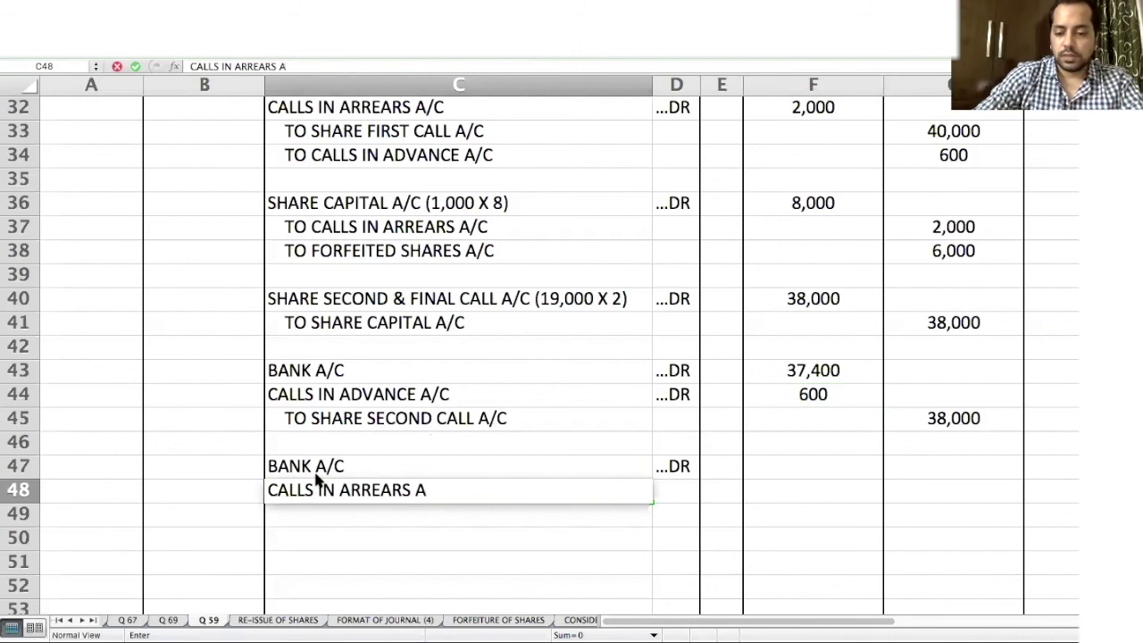
key(Tab)
text(...DR)
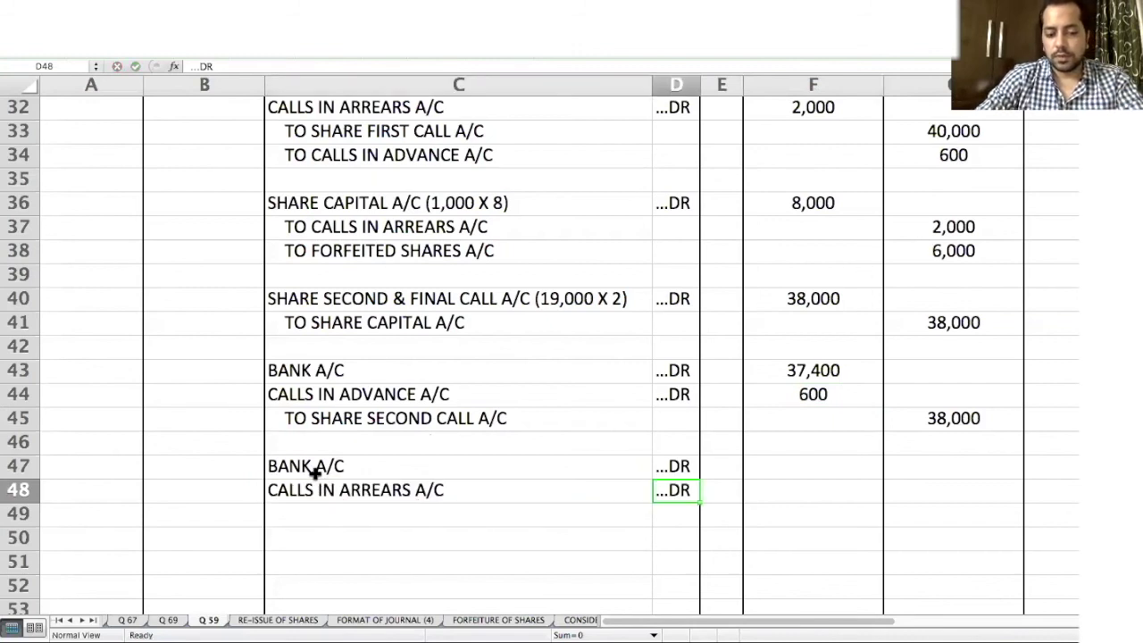
key(Return)
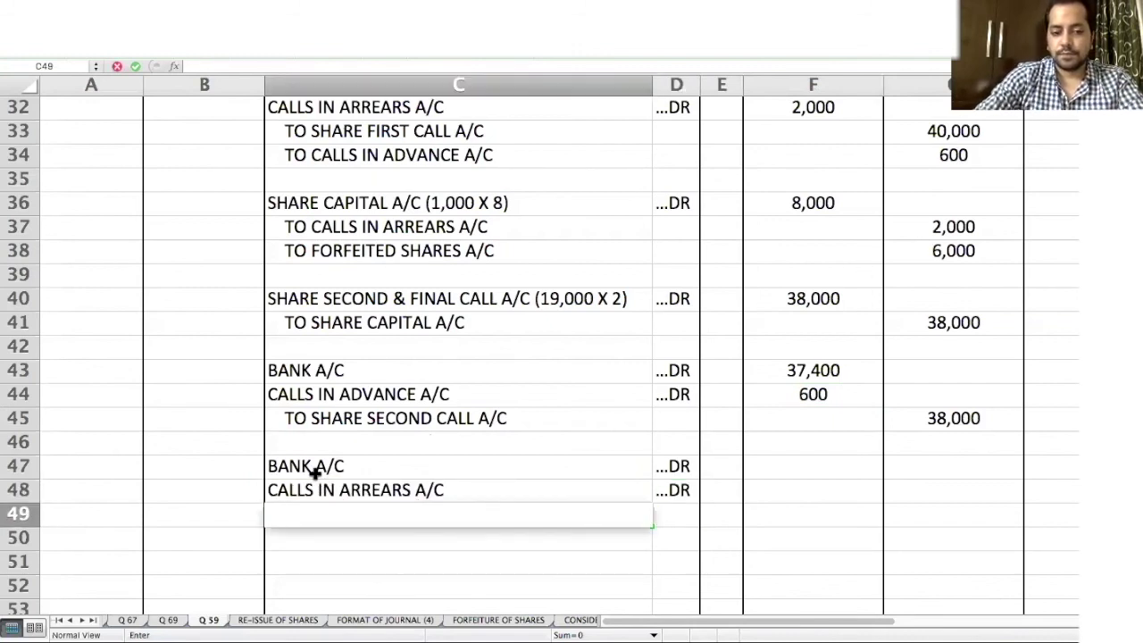
key(Escape)
Step: Replace the account name in C48 with FORFEITED SHARES A/C and add the credit line TO SHARE CAPITAL A/C in C49
key(Up)
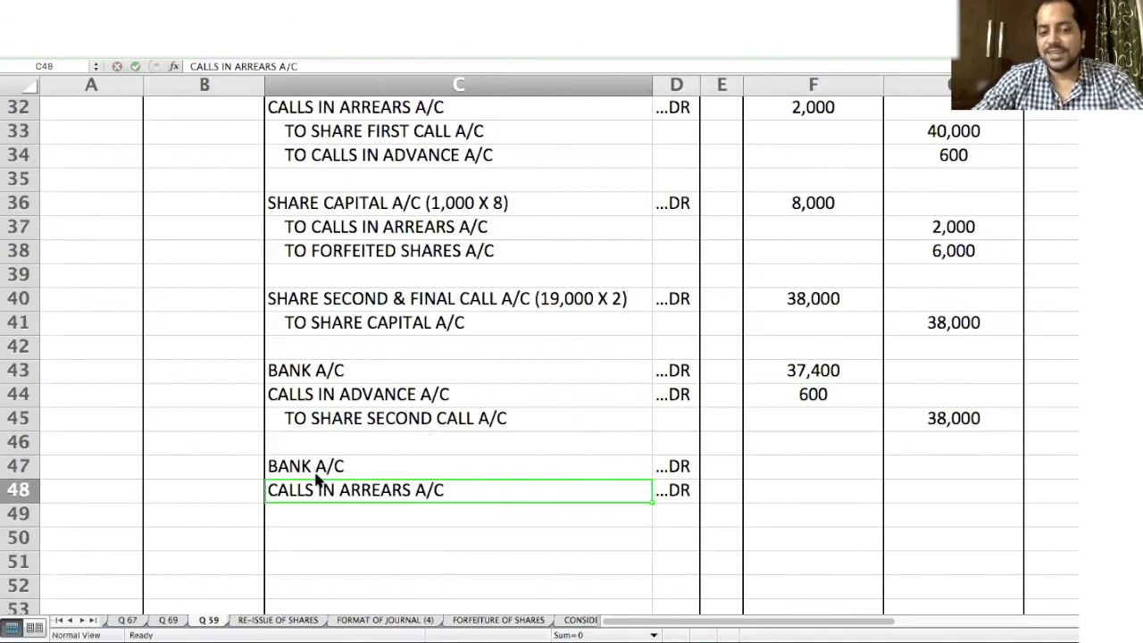
text(FORFEI)
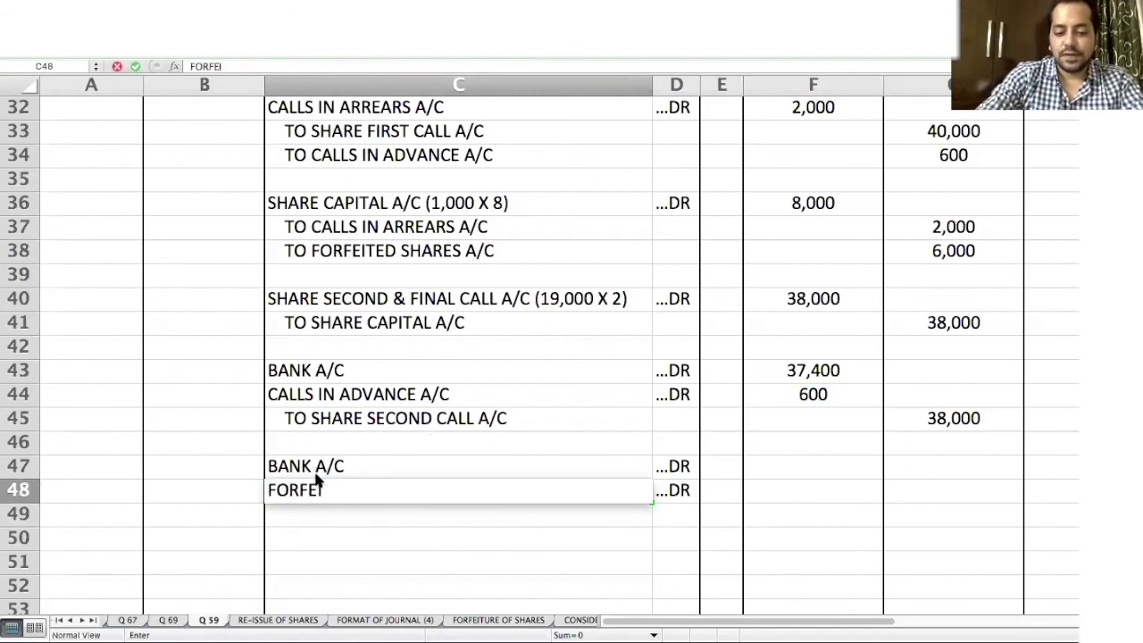
text(TED SHARES A/C)
key(Return)
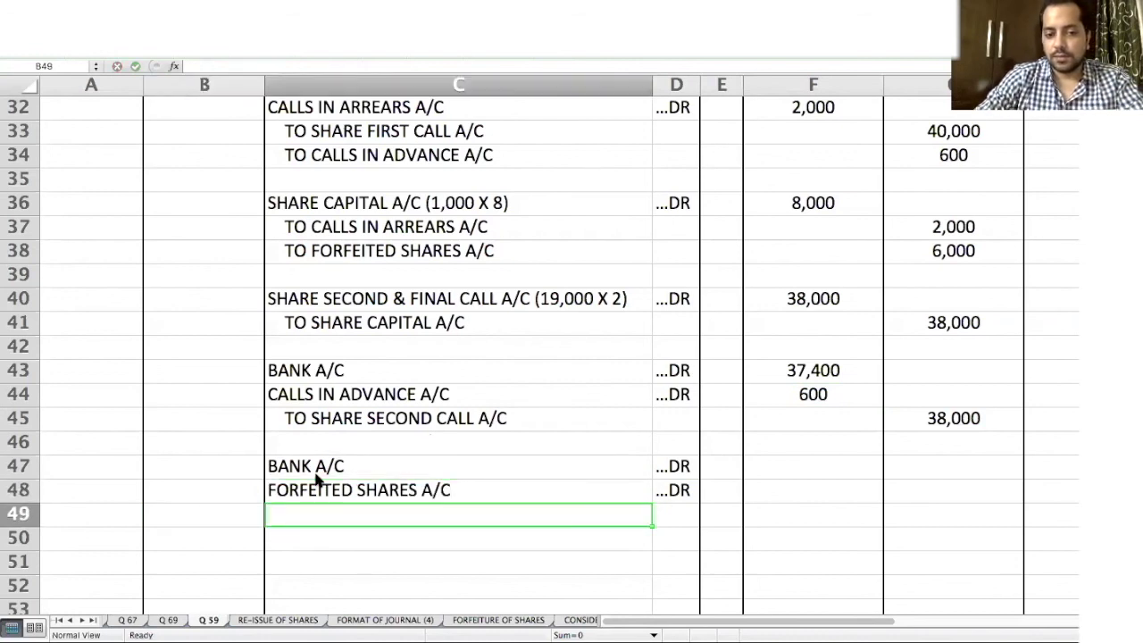
text(TO S)
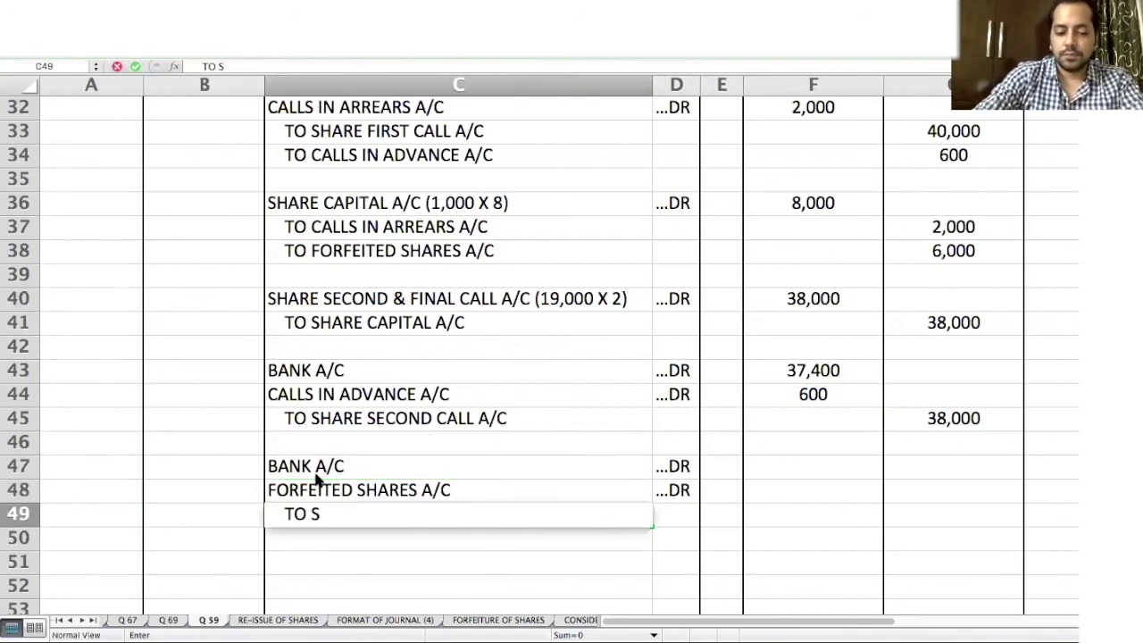
text(HARE CAPITAL A/C)
key(Tab)
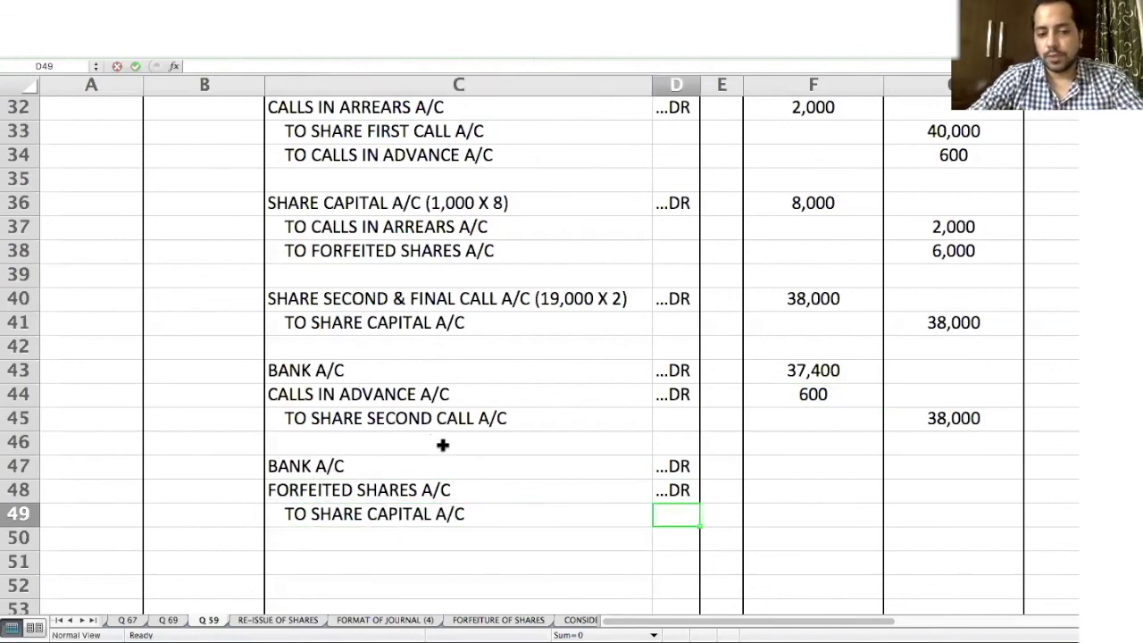
Step: Append the working (1,000 X 6) to BANK A/C in C47 and enter 6,000 as its debit in F47
click(328, 462)
click(317, 68)
text((1,000 X)
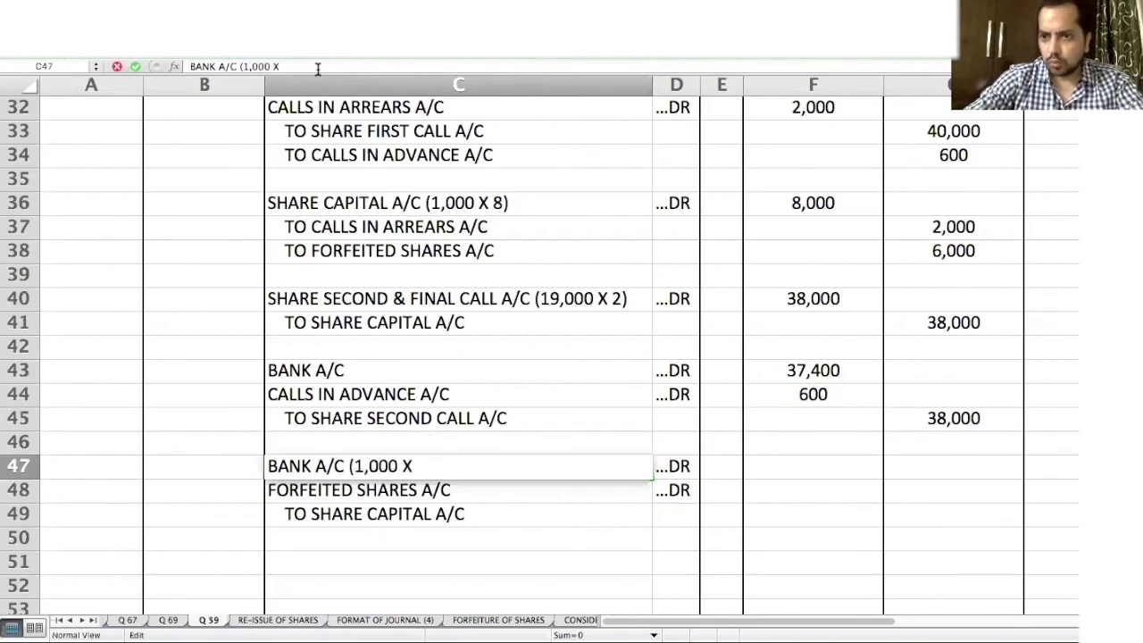
text( 6))
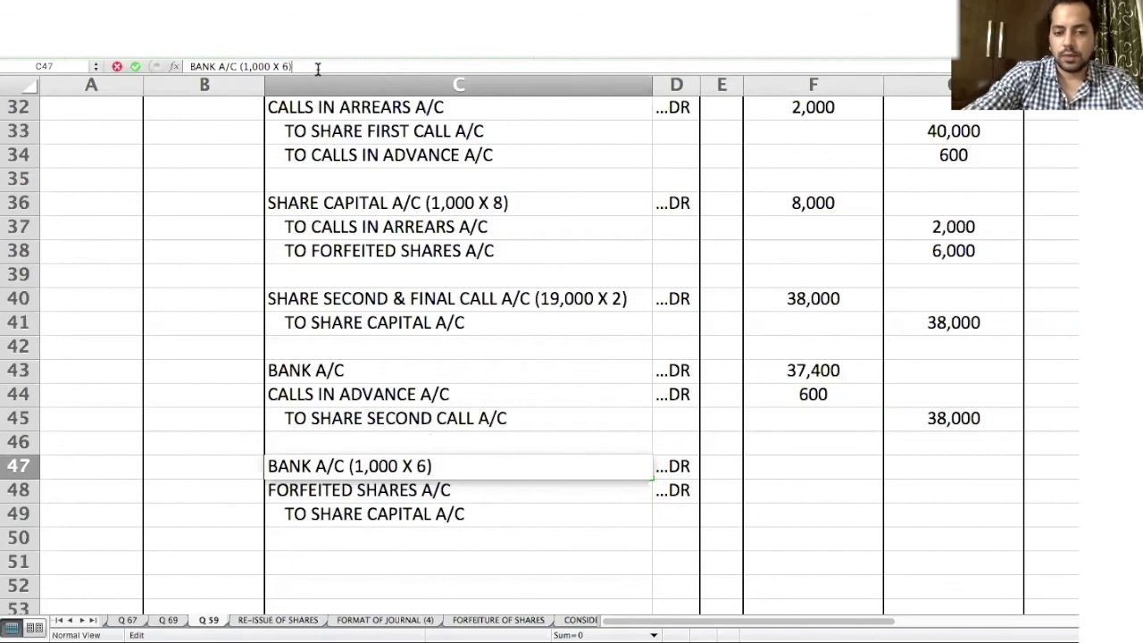
key(Tab)
key(Tab)
key(Tab)
text(6,000)
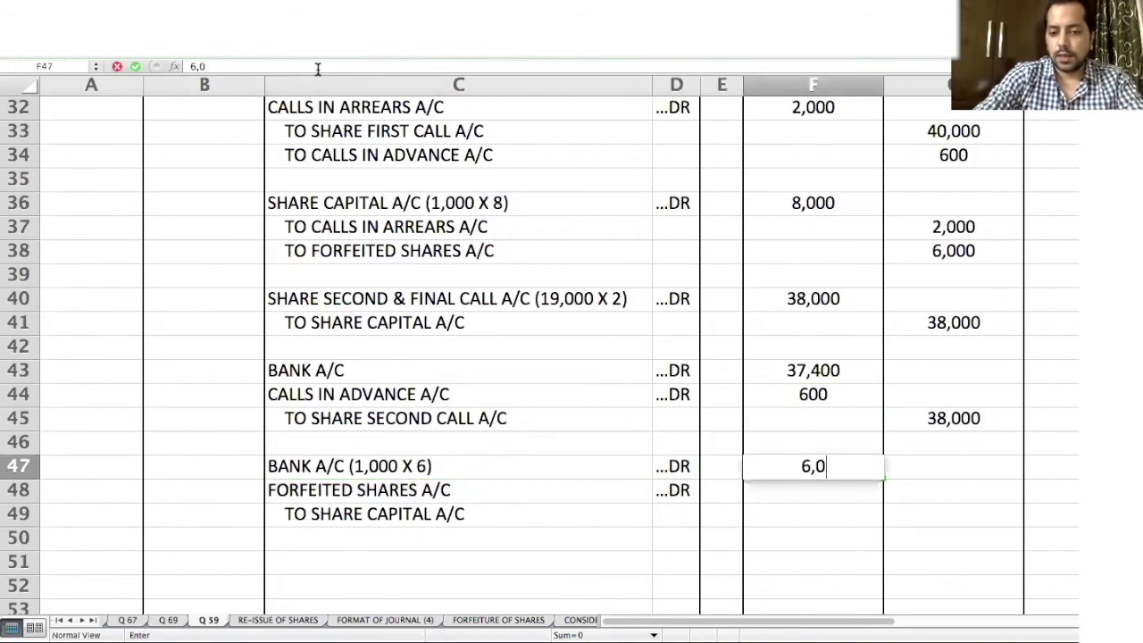
key(Return)
Step: Enter 4,000 in F48 as the forfeited shares debit and 10,000 in G49 as the share capital credit
key(Tab)
key(Tab)
key(Tab)
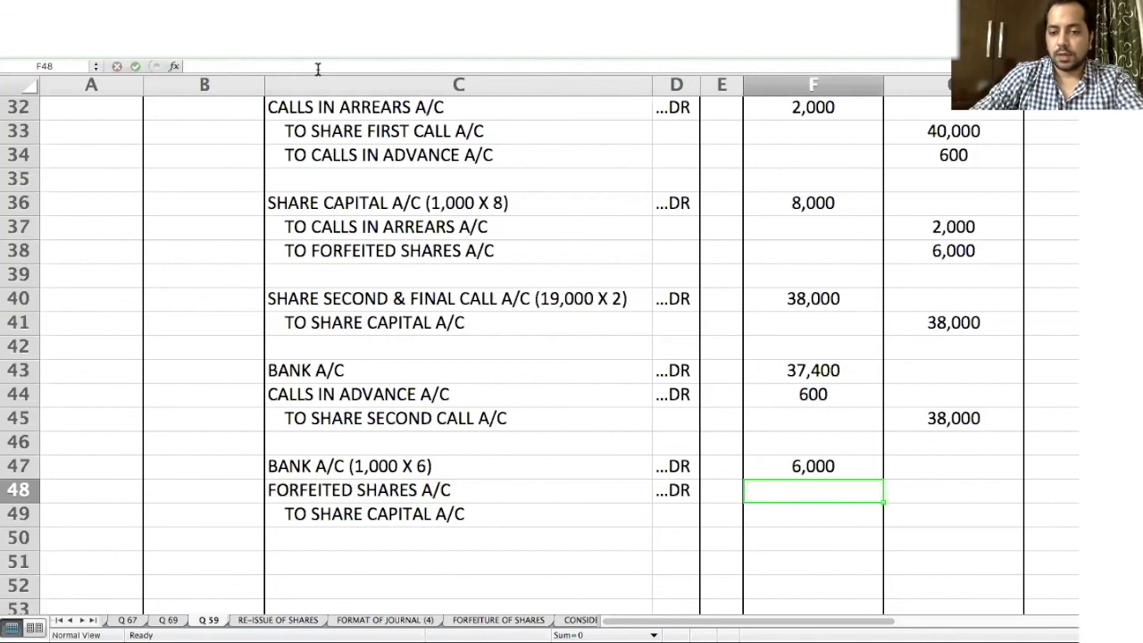
text(4,000)
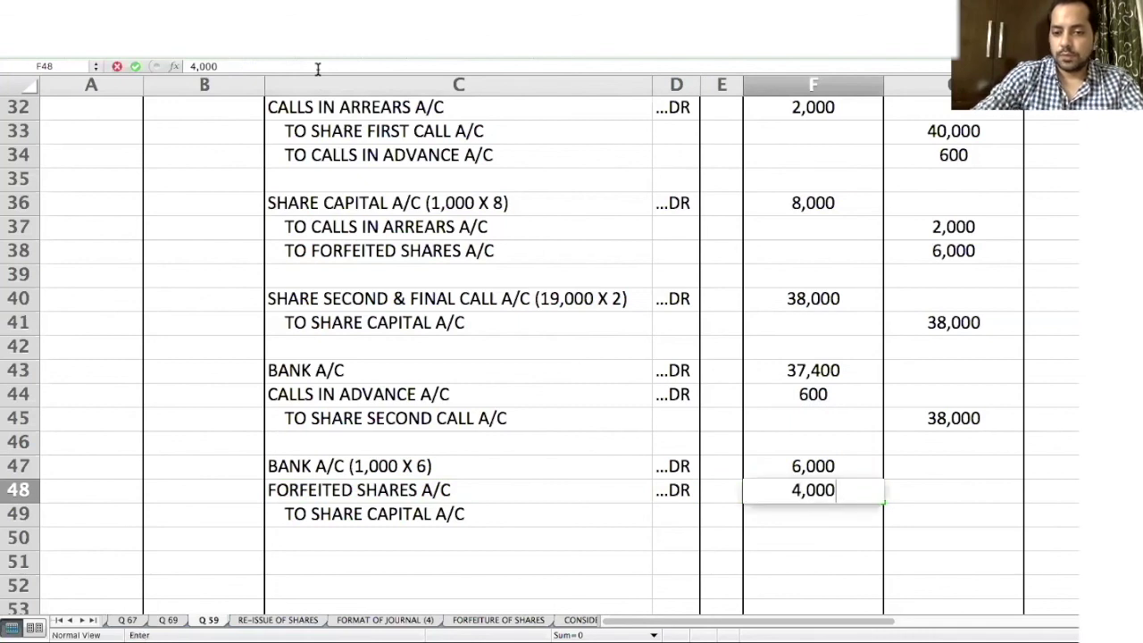
key(Down)
key(Right)
text(10)
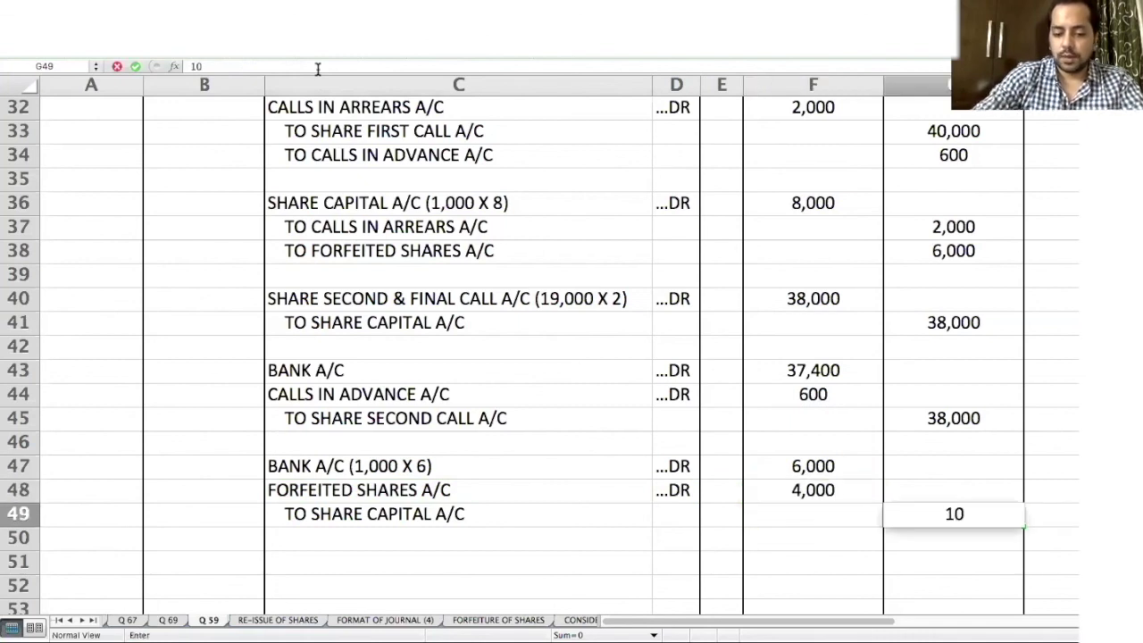
text(,000)
key(Return)
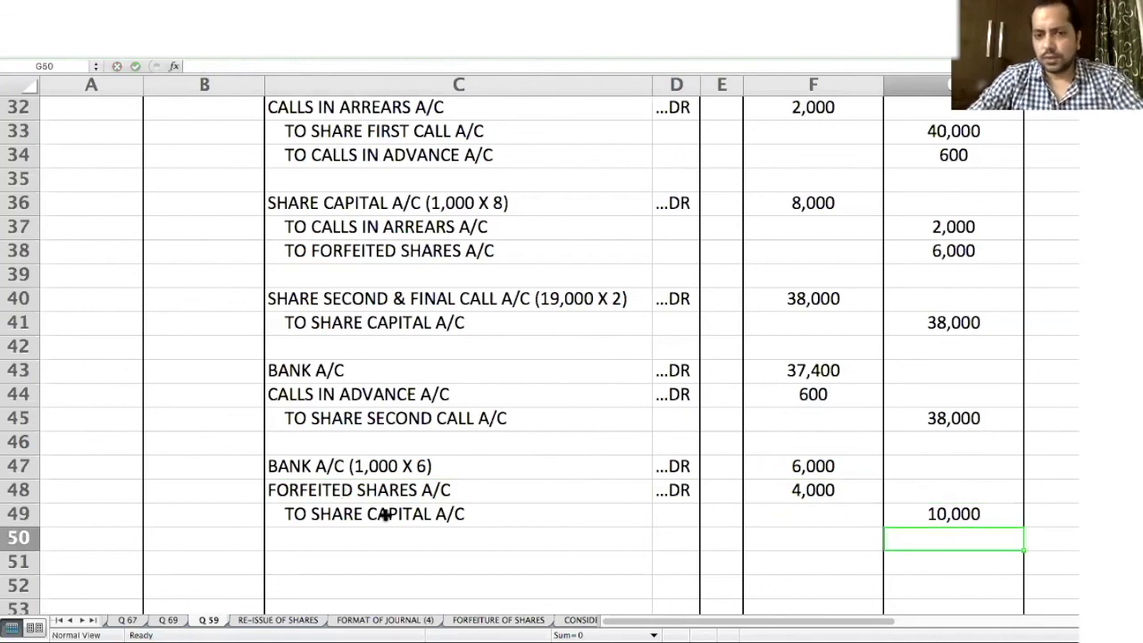
Step: Insert a blank row at row 51 to extend the journal table below the reissue entry
scroll(385, 515, down, 1)
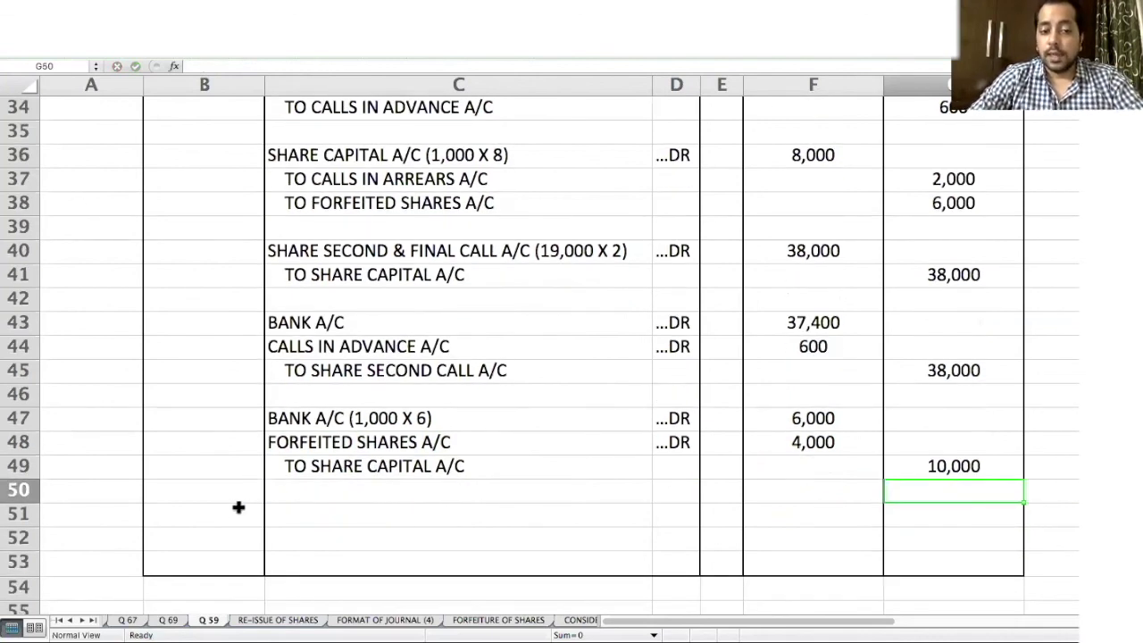
click(17, 514)
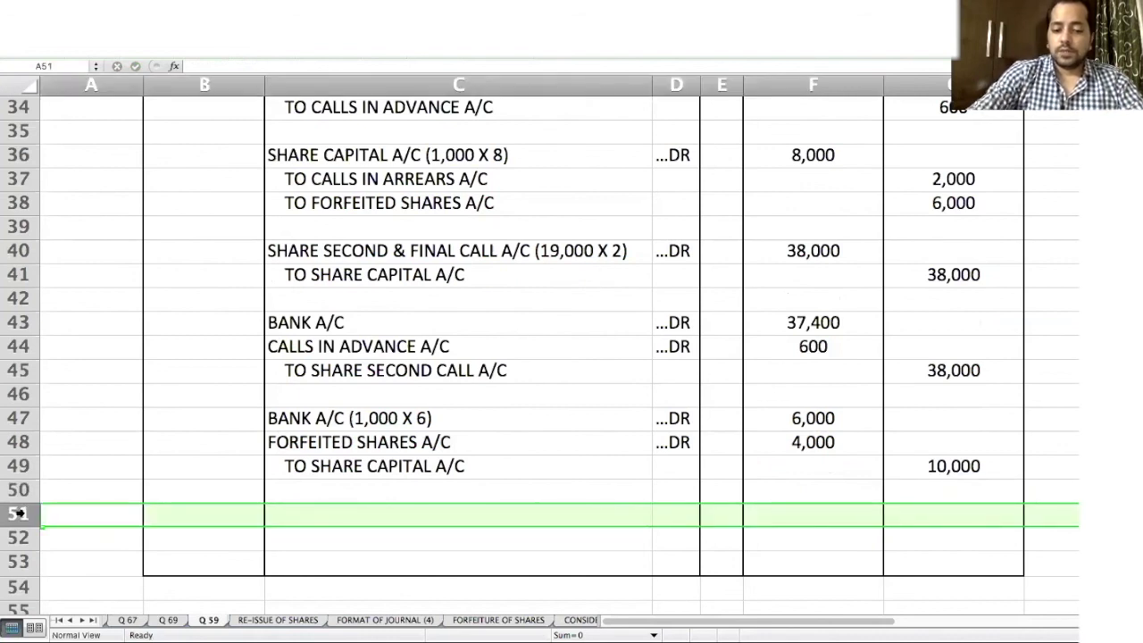
key(ctrl+shift+plus)
Step: Start the capital reserve transfer entry with FORFEITED SHARES A/C in C51, marked ...DR in D51
click(276, 524)
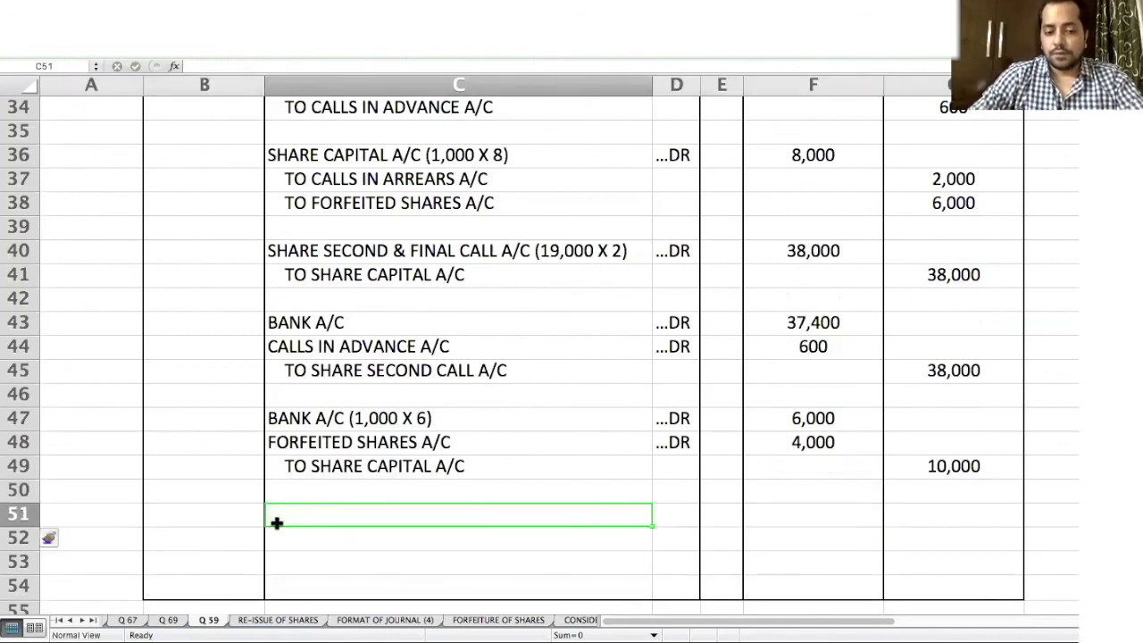
text(FORFEITED)
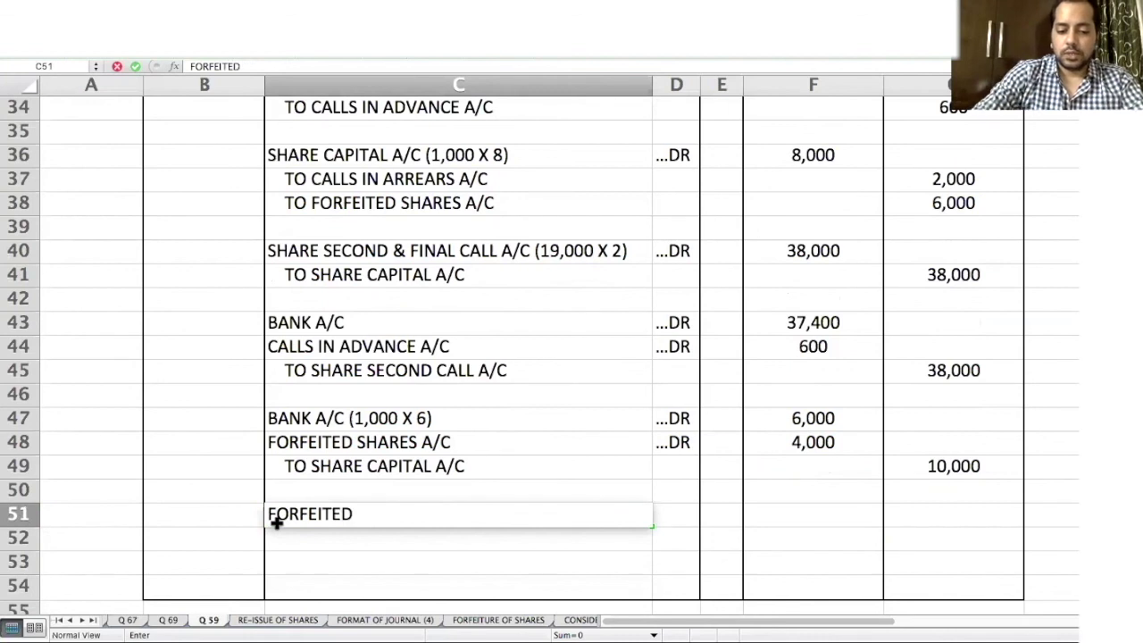
text( SHARES A/C)
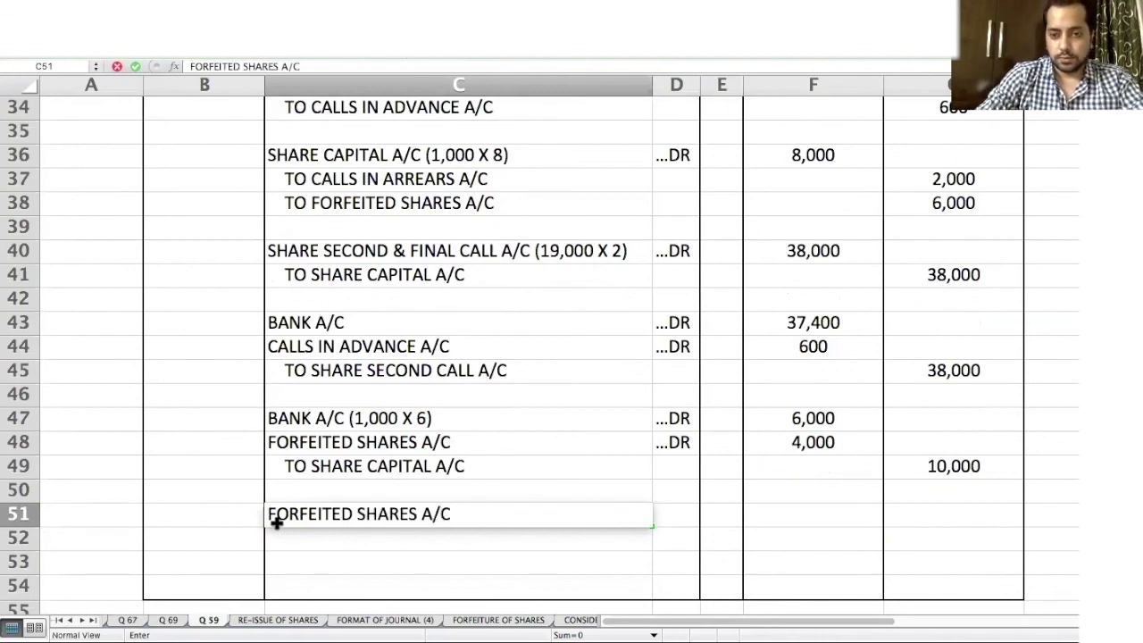
key(Tab)
text(..DR)
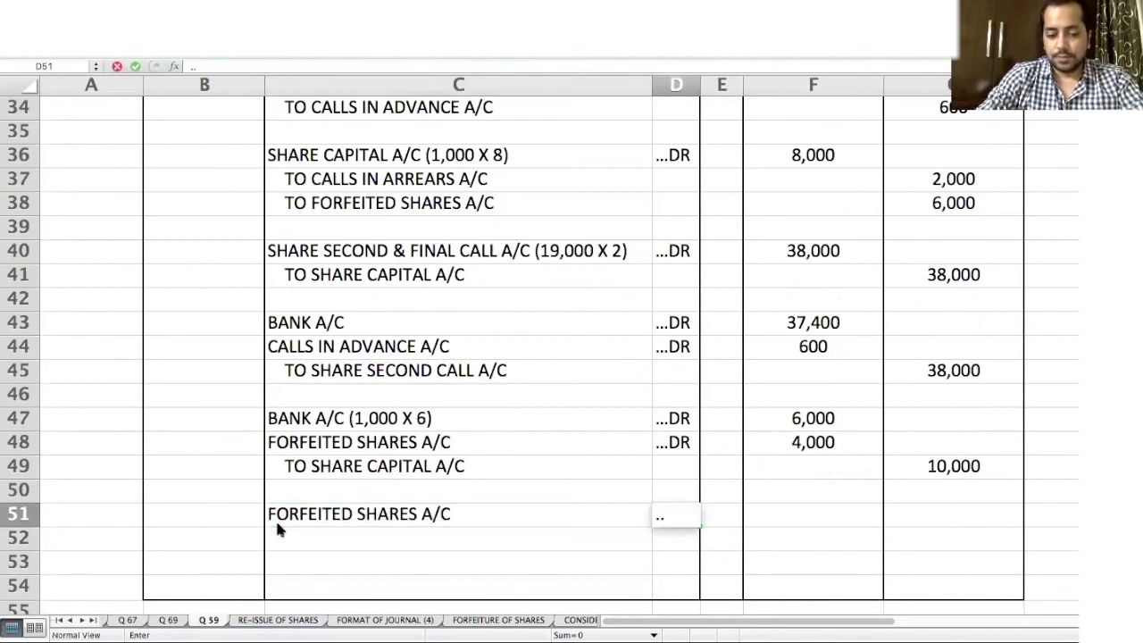
key(BackSpace)
key(BackSpace)
text(.DR)
key(Return)
Step: Add the credit line TO CAPITAL RESERVE A/C in C52
text(TO CAPITAL R)
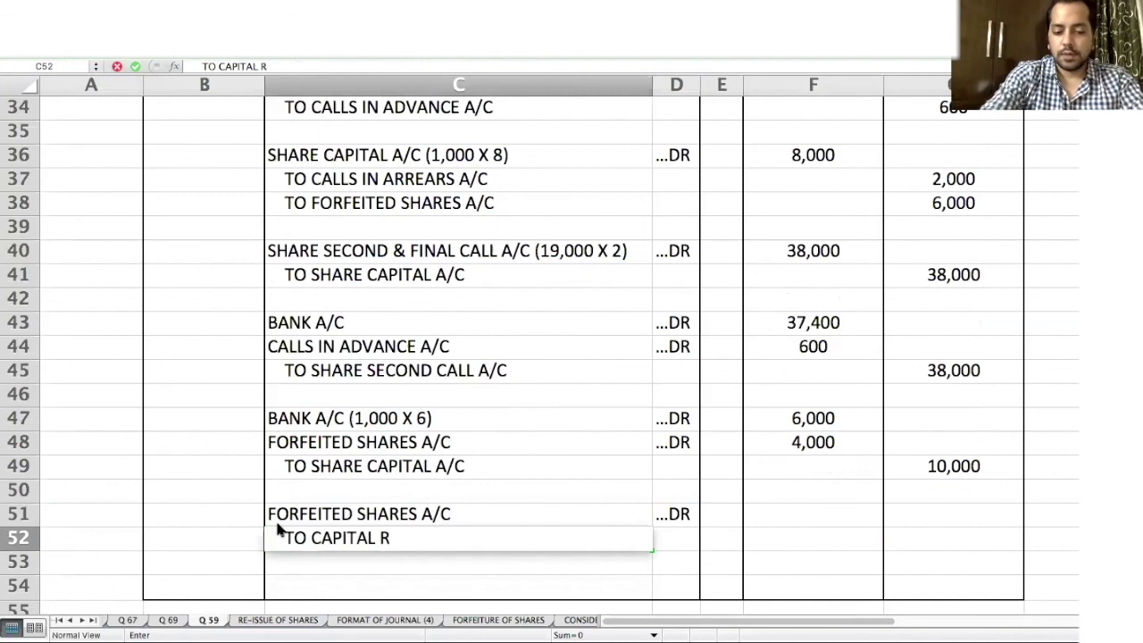
text(ESERVE A/C)
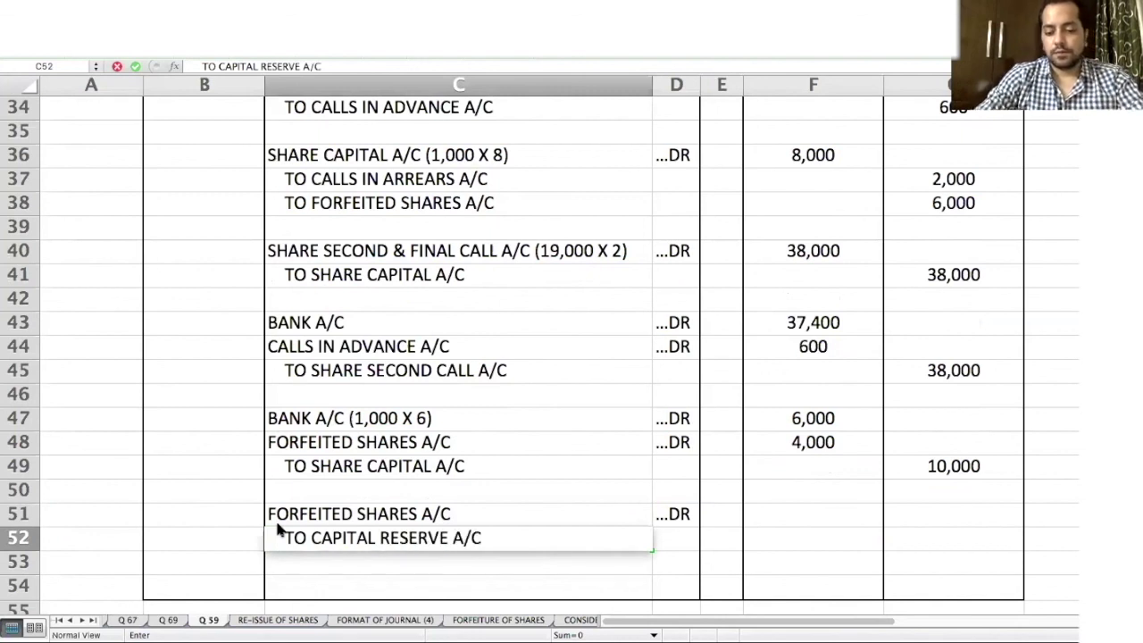
key(Tab)
Step: Enter 2,000 in F51 as the forfeited shares debit and 2,000 in G52 as the capital reserve credit
scroll(586, 490, up, 5)
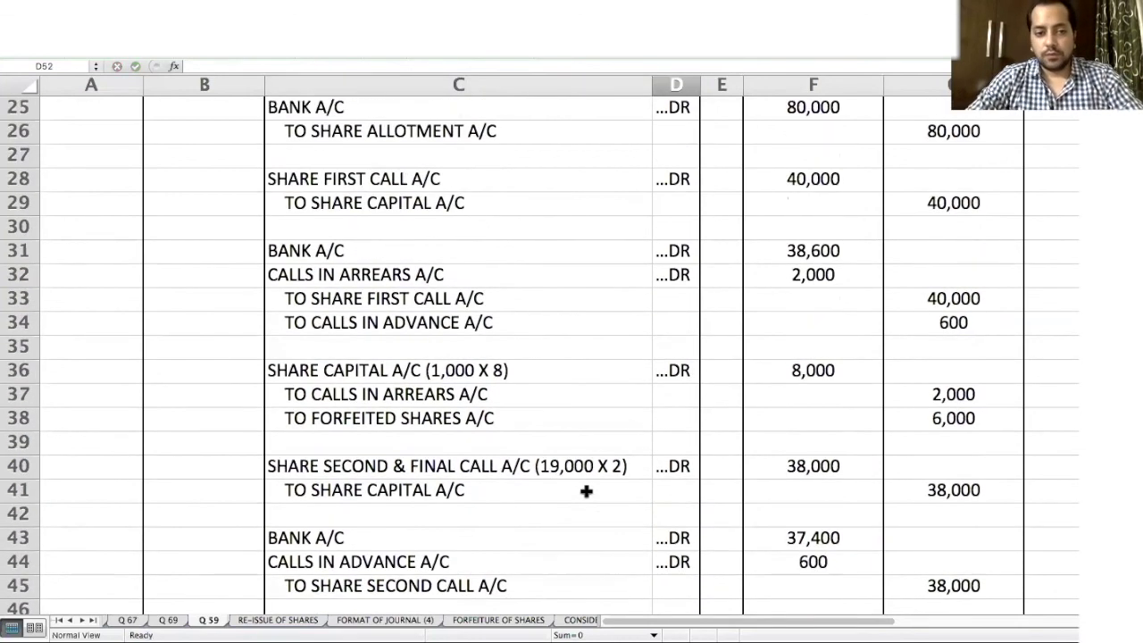
scroll(585, 490, up, 2)
scroll(585, 490, down, 5)
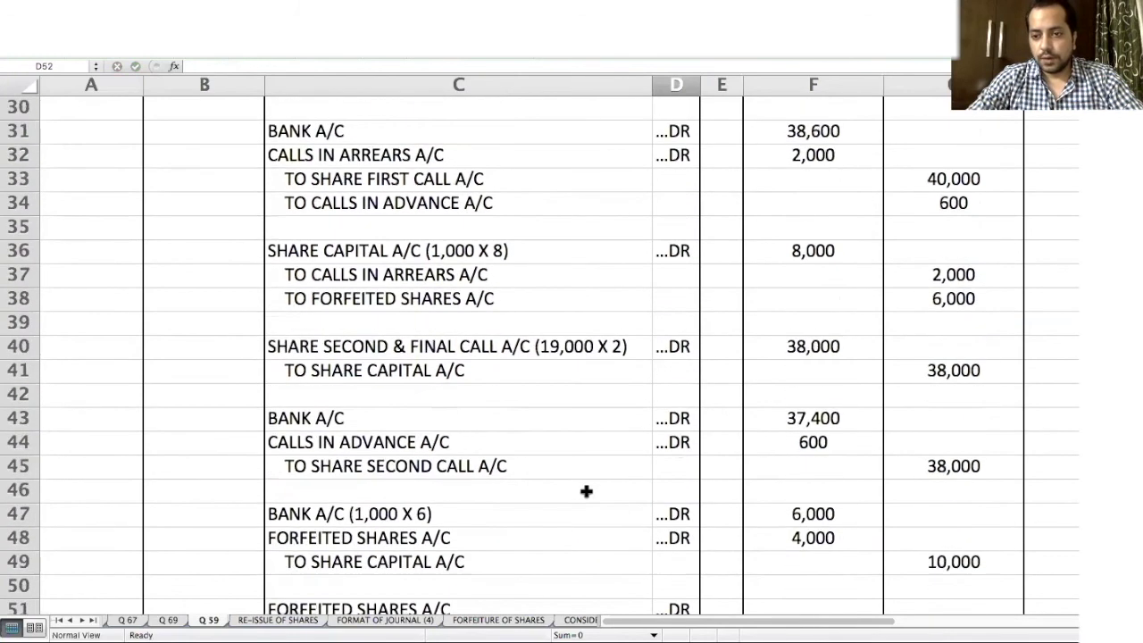
click(944, 295)
scroll(944, 293, down, 6)
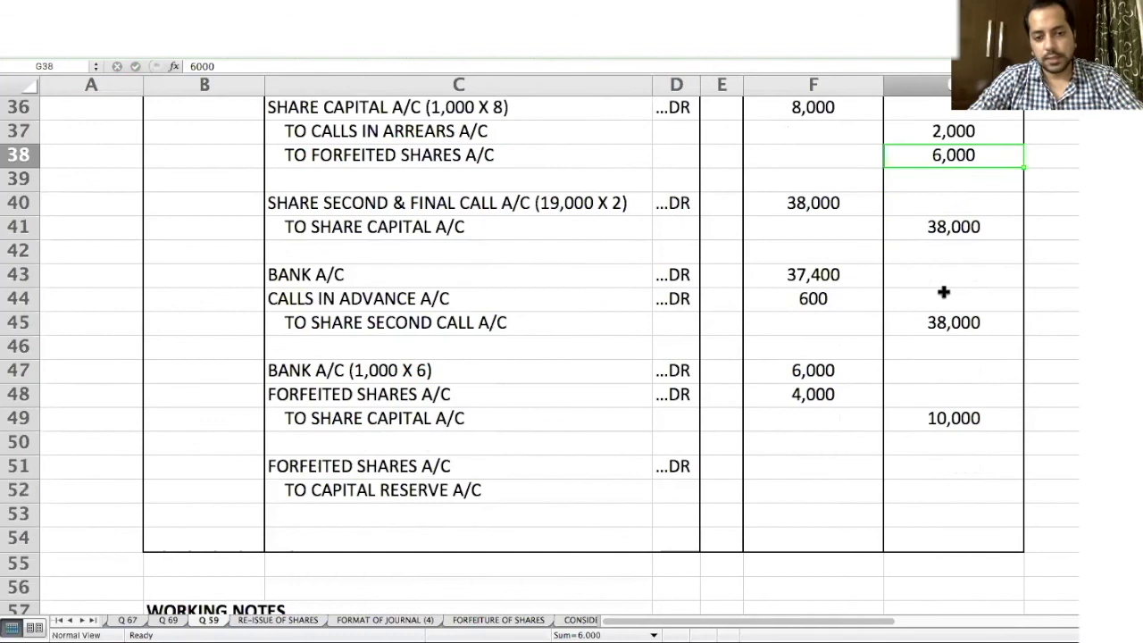
click(837, 396)
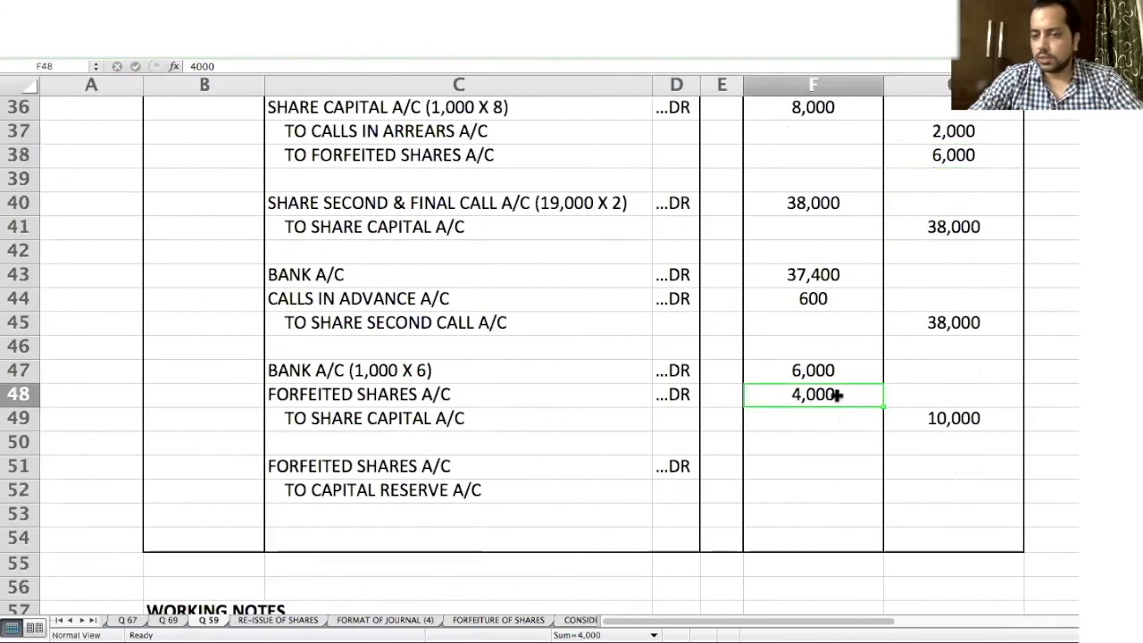
click(772, 473)
text(2,000)
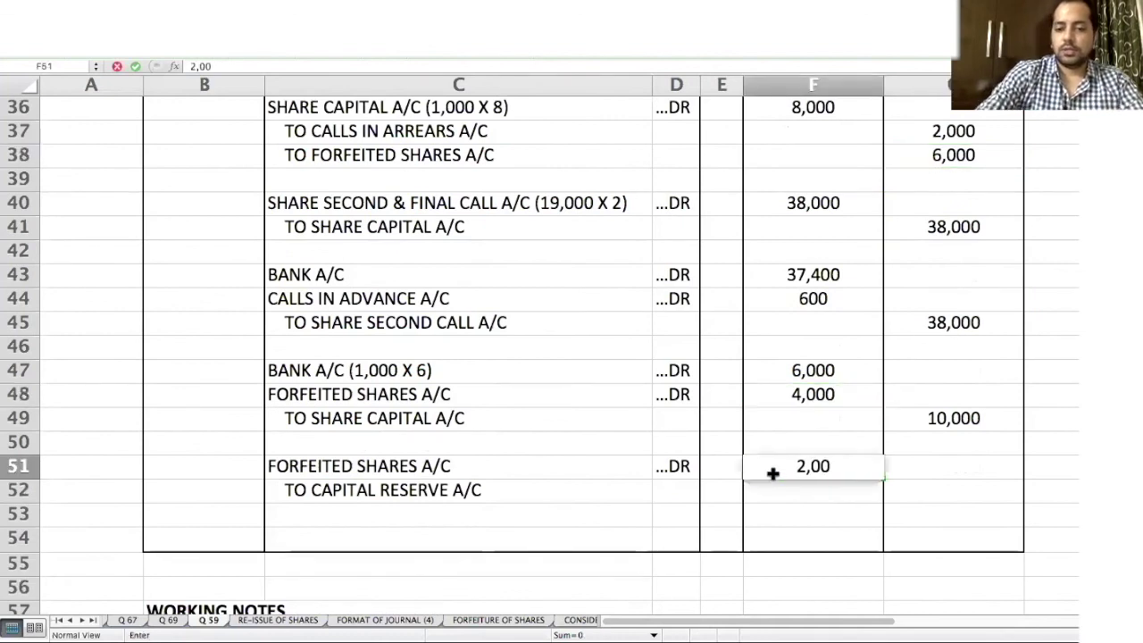
key(Return)
key(Right)
text(2,000)
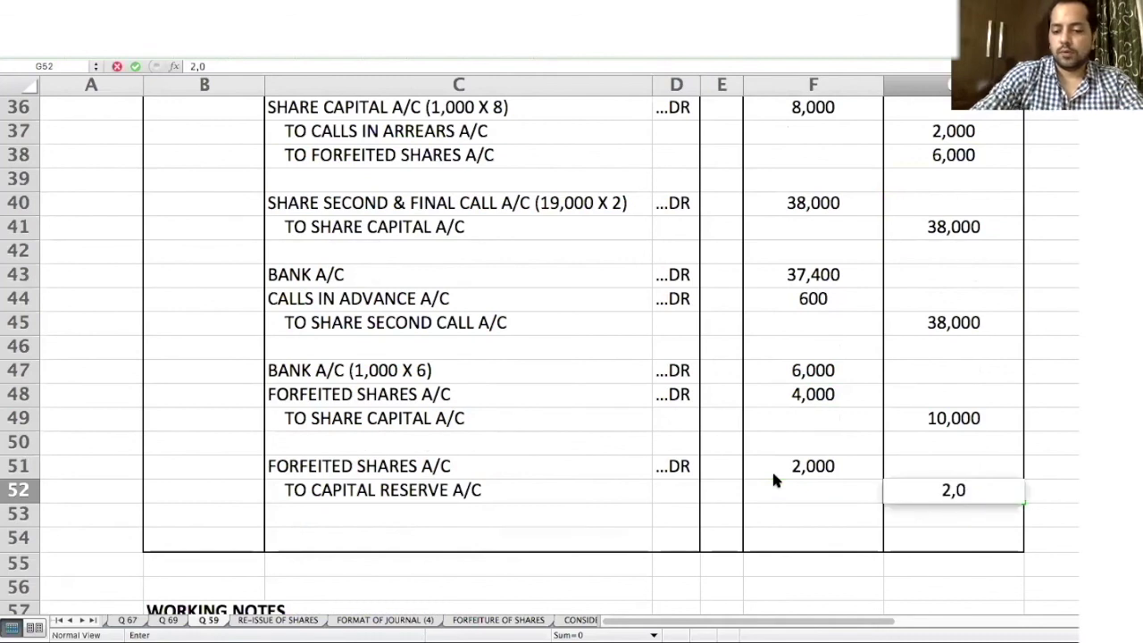
key(Return)
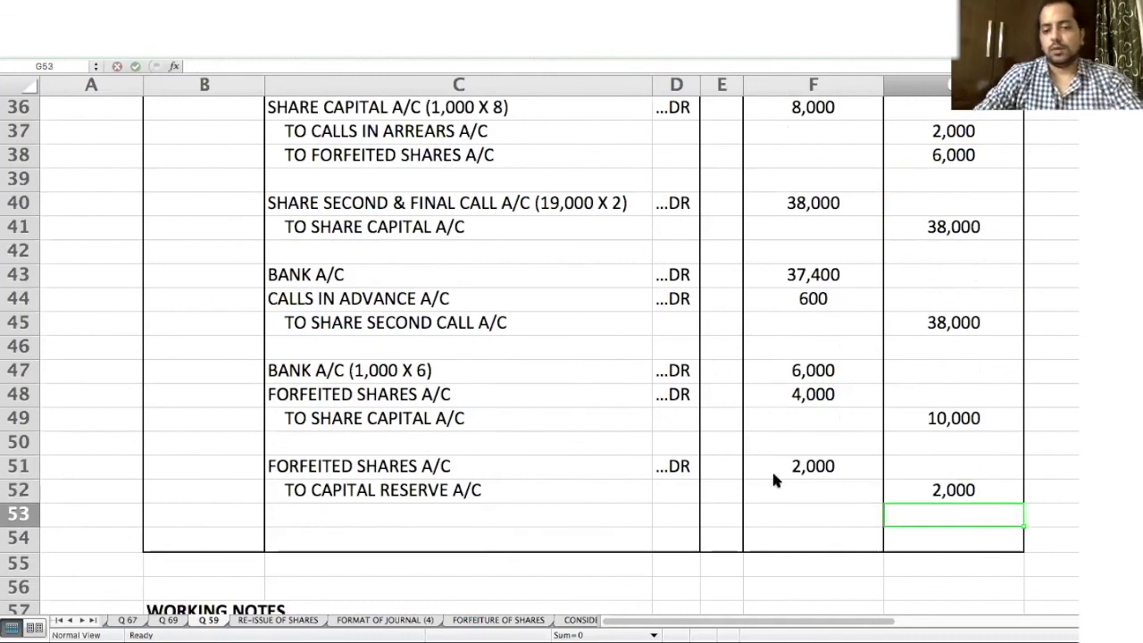
Step: Append the calculation (6,000-4,000) to the FORFEITED SHARES A/C line in C51
click(455, 468)
click(389, 68)
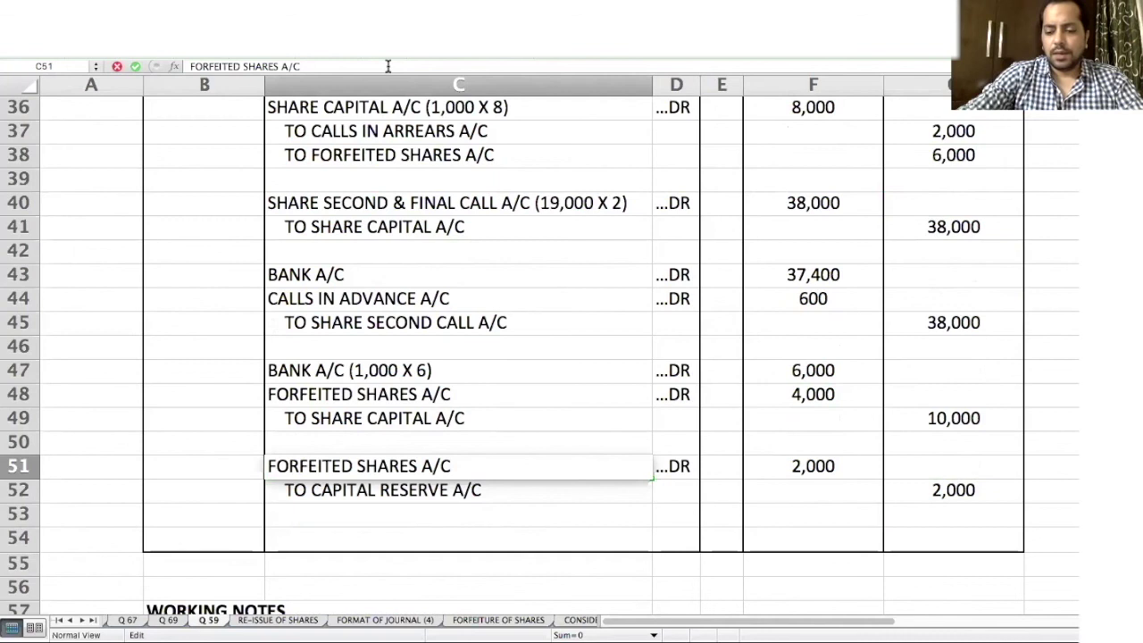
text((6,0)
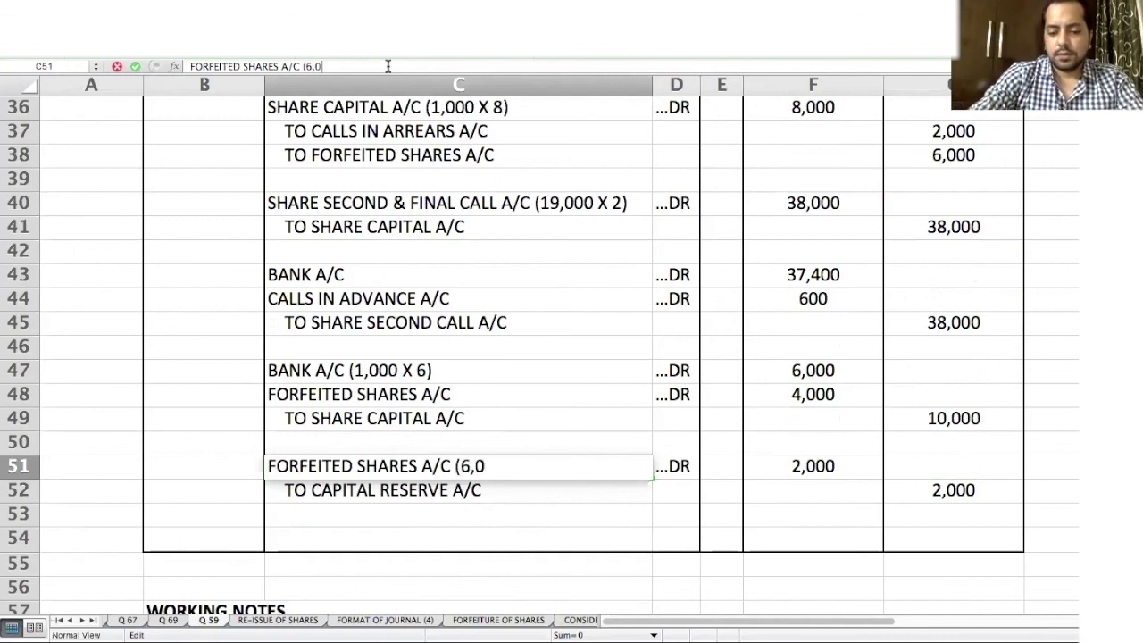
text(00-4,000)
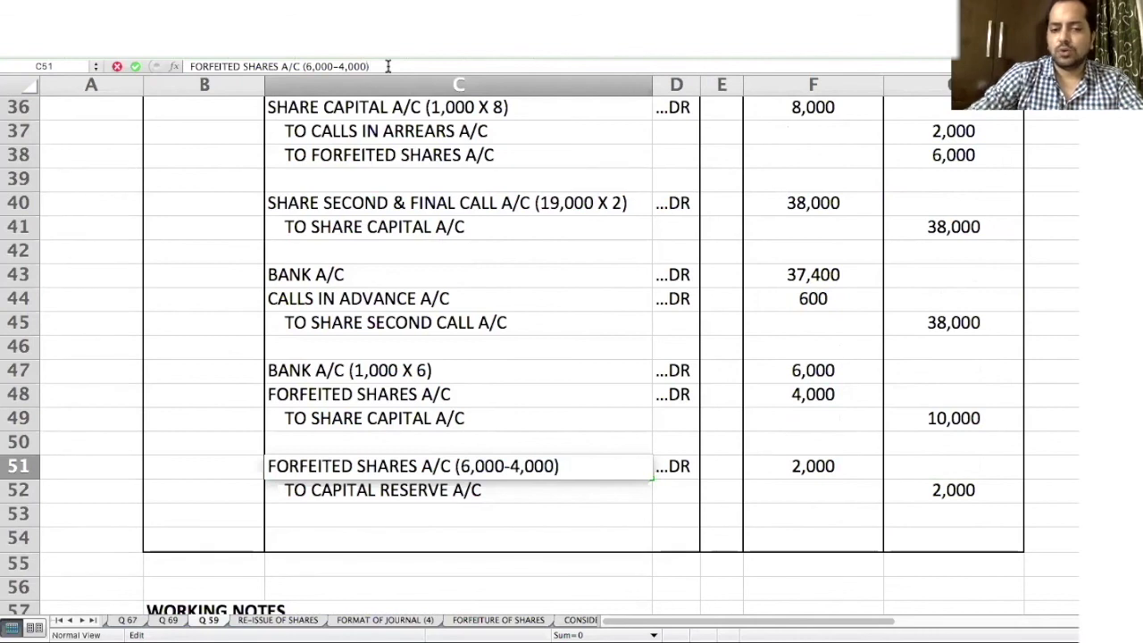
key(Return)
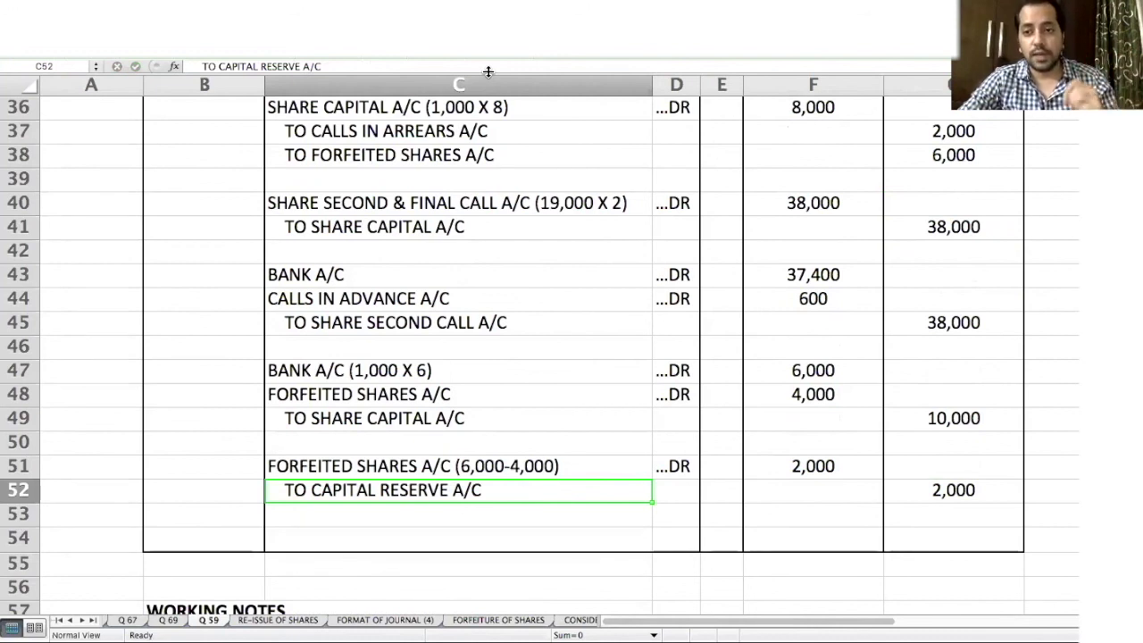
Step: Review the Question 59 journal entries and the working note on money received on first call
click(478, 275)
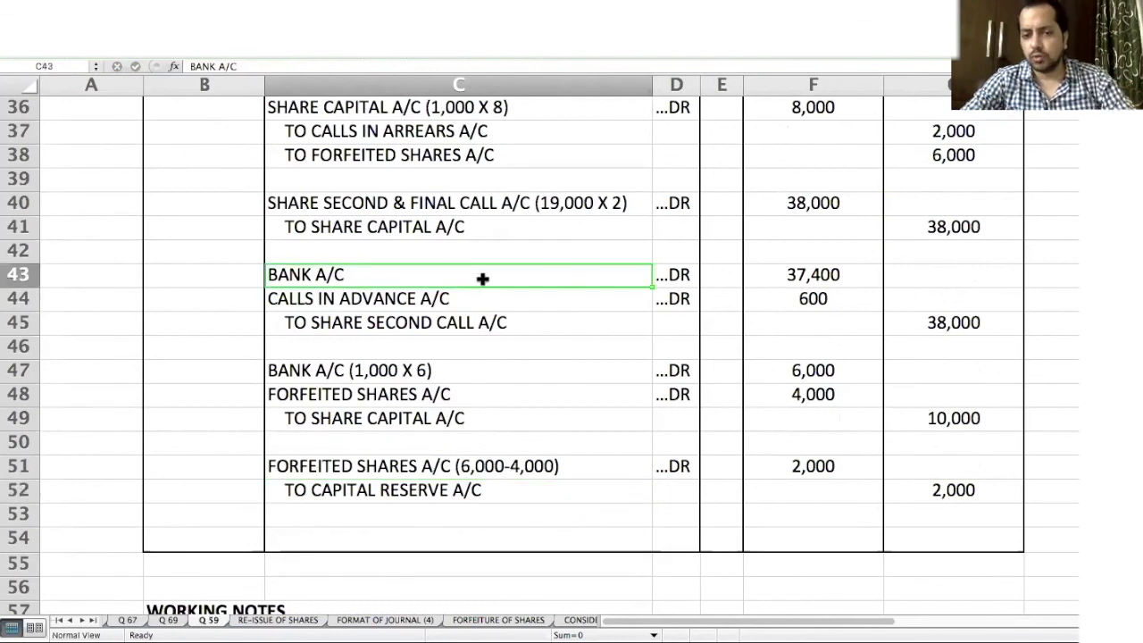
click(528, 375)
scroll(529, 375, up, 1)
scroll(529, 375, up, 8)
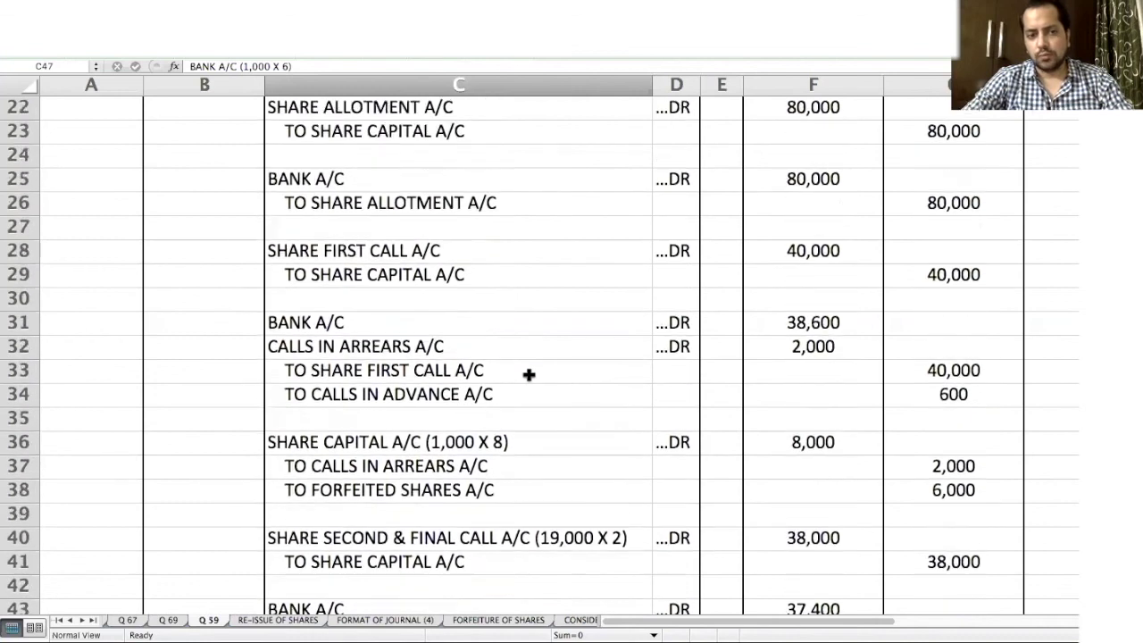
scroll(529, 375, up, 2)
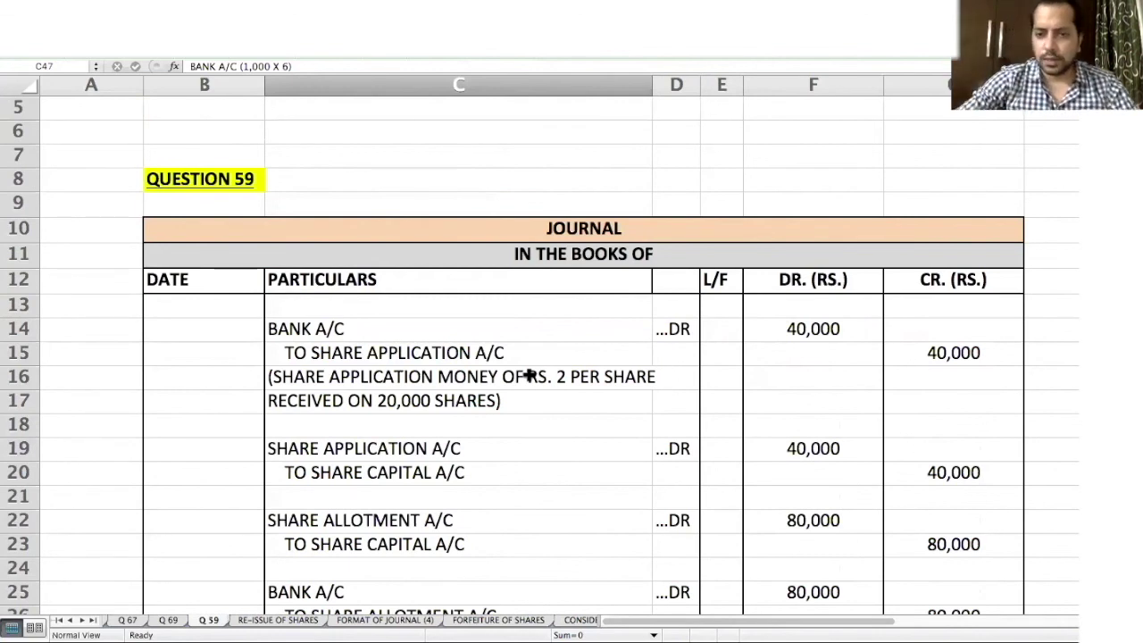
scroll(529, 376, down, 4)
scroll(528, 375, down, 11)
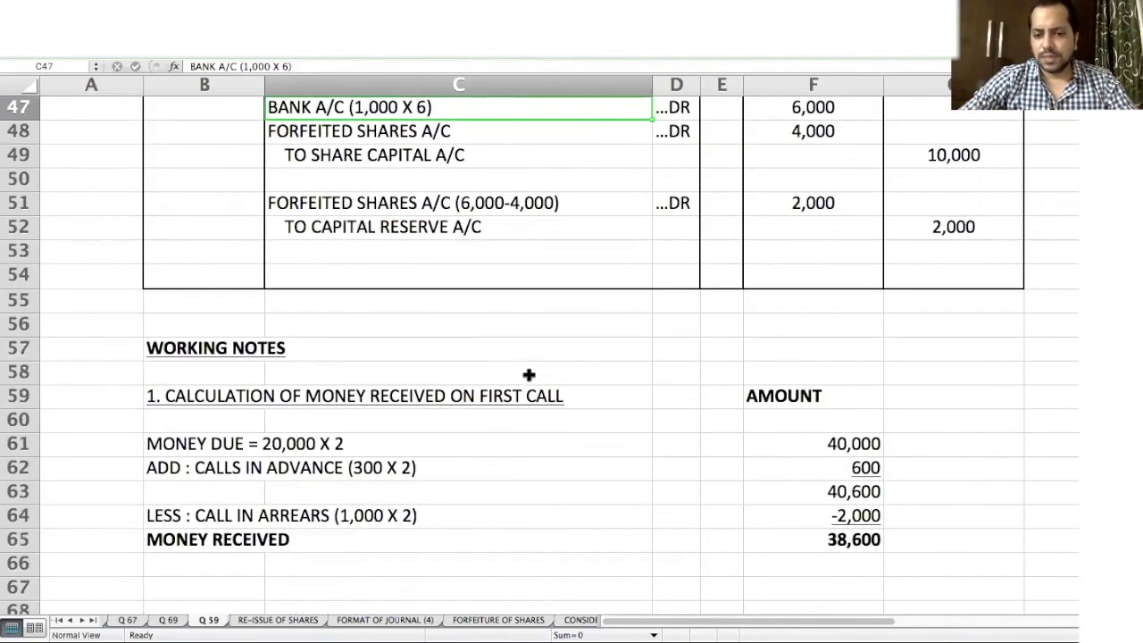
click(444, 482)
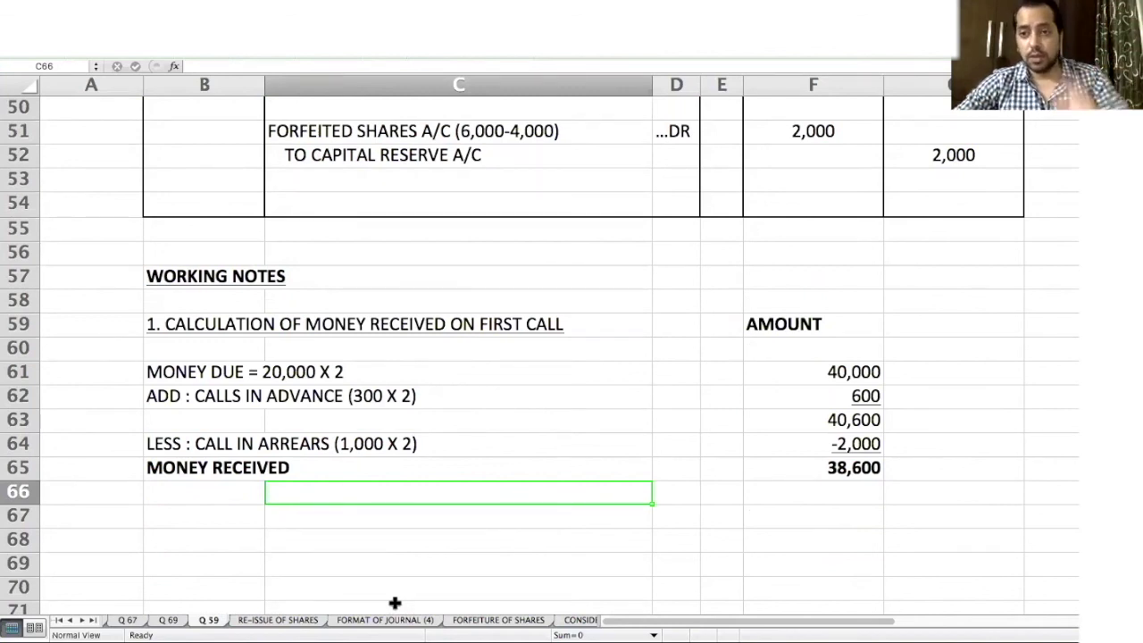
scroll(403, 558, up, 5)
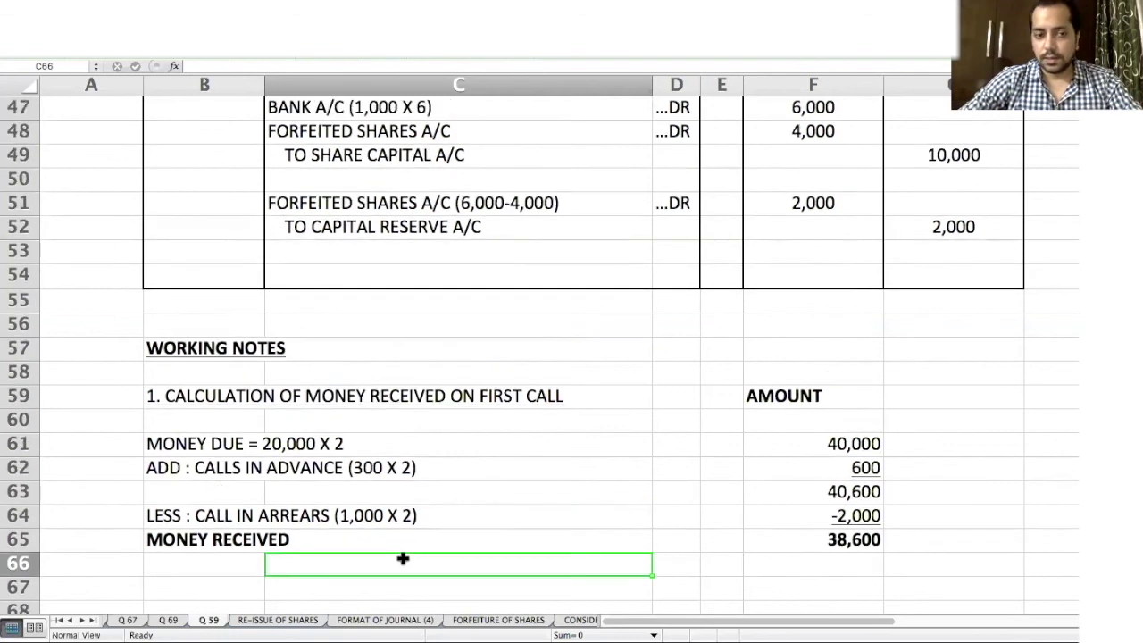
scroll(403, 559, up, 12)
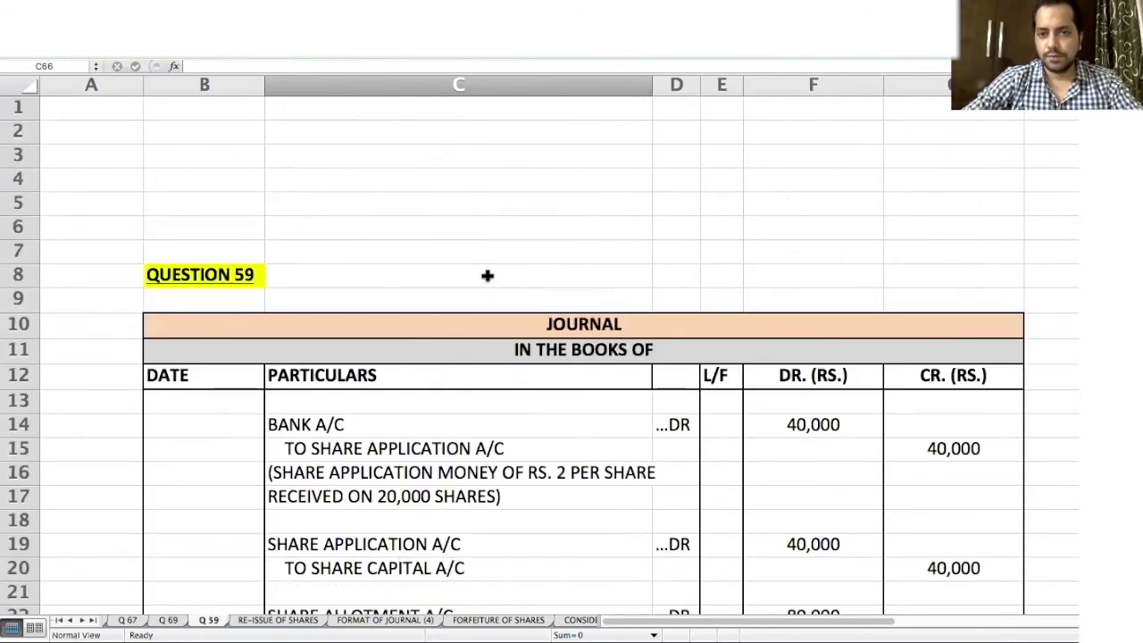